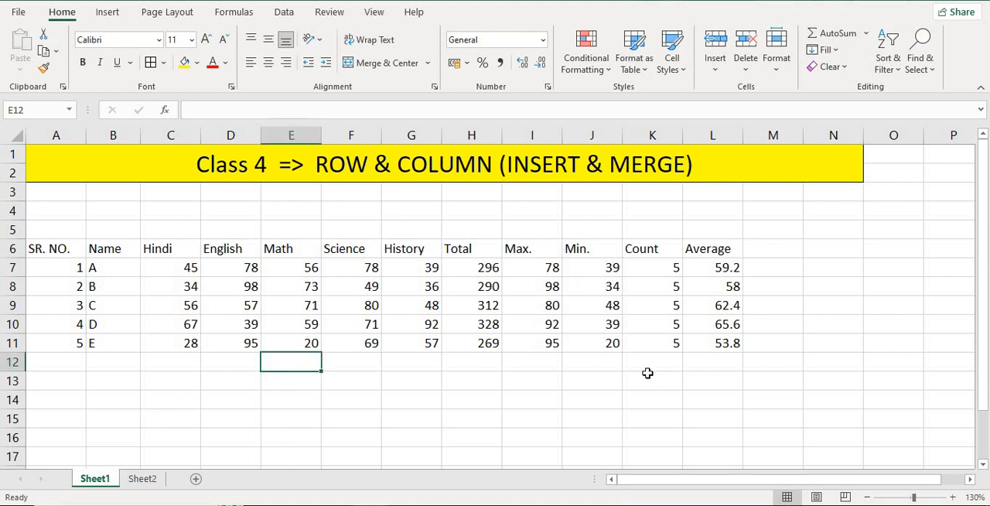
{"action": "left_click_drag", "start_coordinate": [55, 249], "coordinate": [705, 343]}
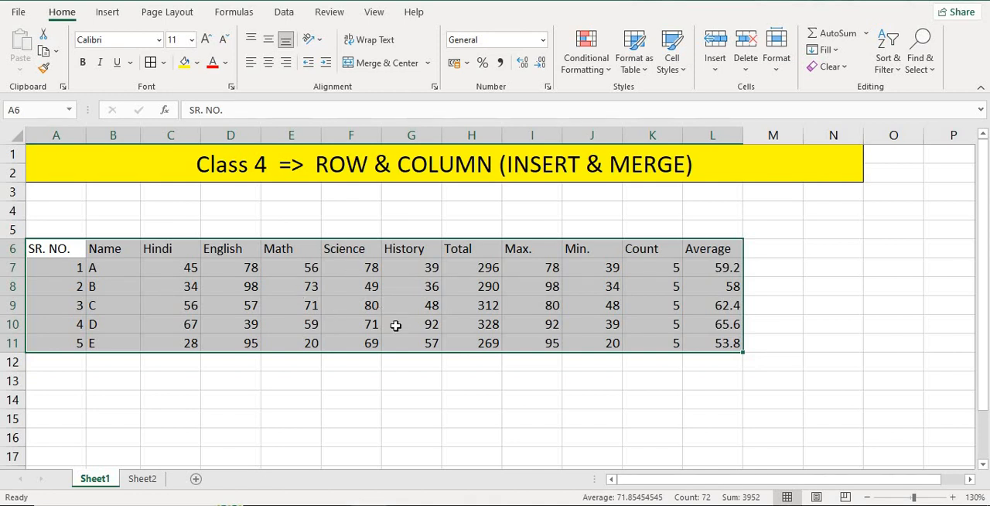
{"action": "left_click", "coordinate": [349, 365]}
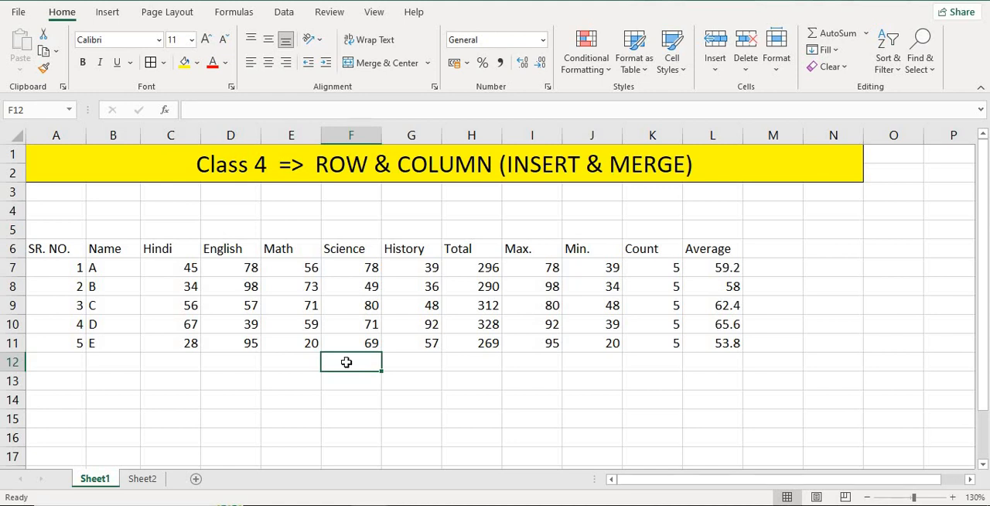
{"action": "left_click", "coordinate": [120, 231]}
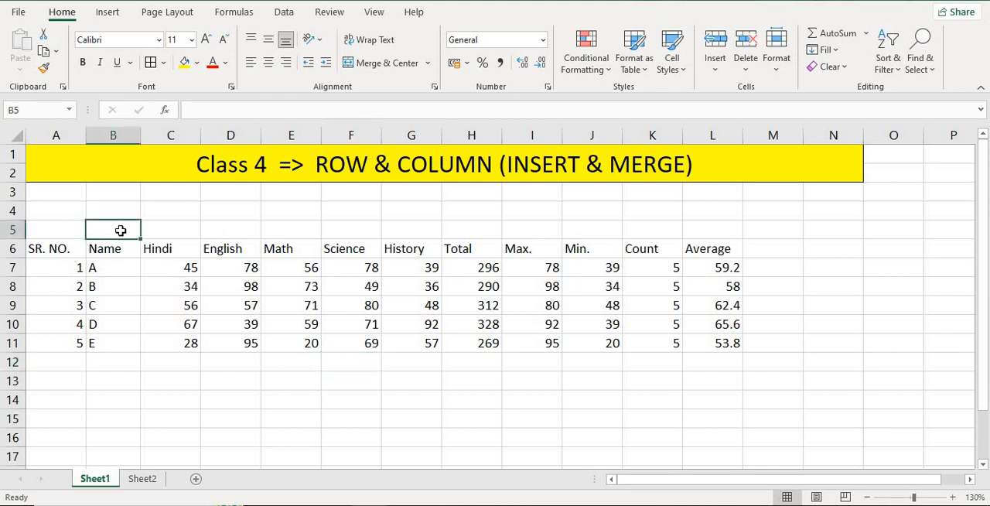
{"action": "type", "text": "huatheh"}
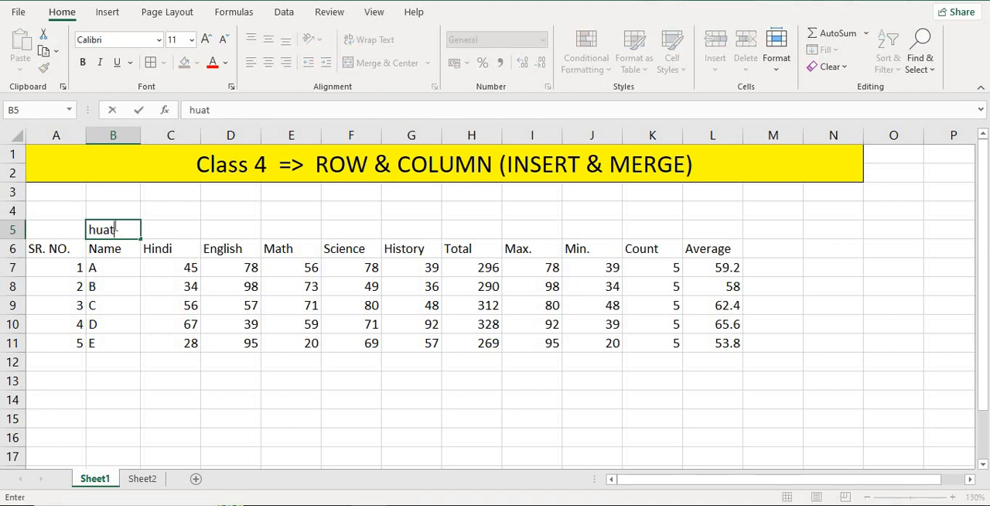
{"action": "key", "text": "BackSpace"}
{"action": "key", "text": "BackSpace"}
{"action": "key", "text": "BackSpace"}
{"action": "left_click", "coordinate": [159, 226]}
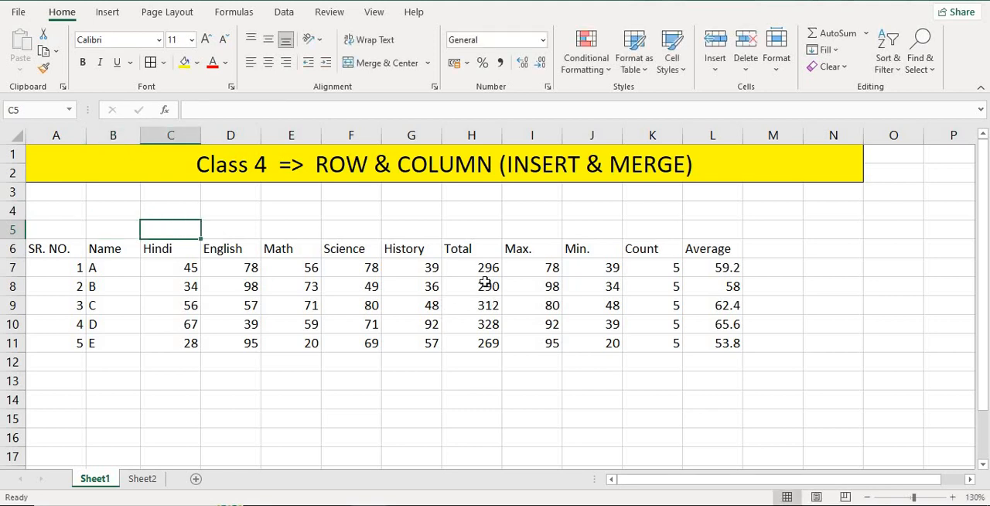
- Examine the Total, Max., Min., Count and Average columns of the marks table
{"action": "left_click", "coordinate": [481, 252]}
{"action": "left_click", "coordinate": [530, 249]}
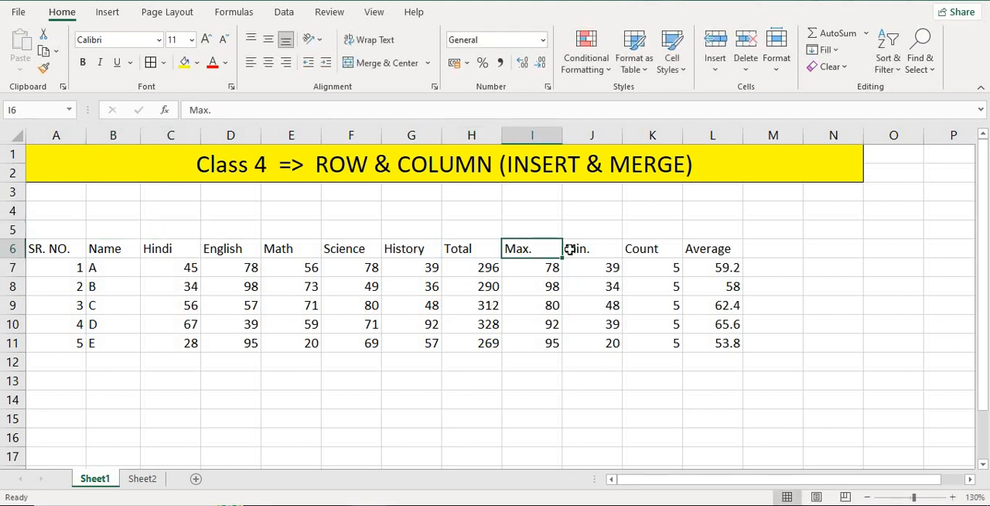
{"action": "left_click", "coordinate": [579, 249]}
{"action": "left_click", "coordinate": [640, 249]}
{"action": "left_click", "coordinate": [698, 251]}
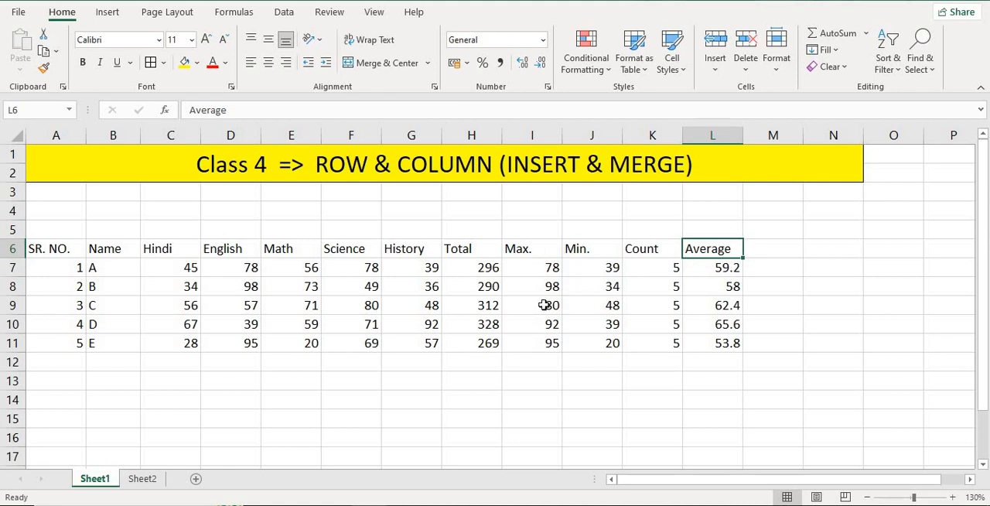
{"action": "left_click_drag", "start_coordinate": [527, 247], "coordinate": [542, 343]}
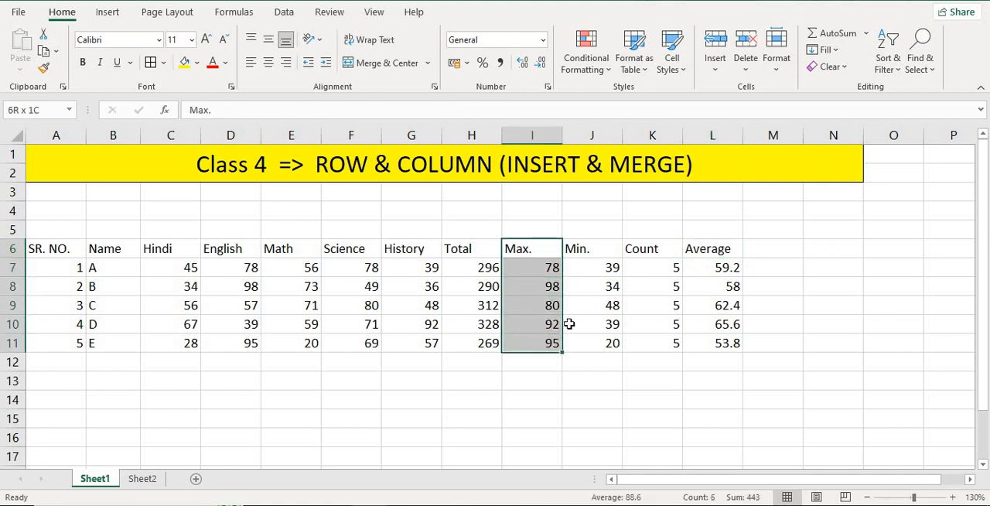
{"action": "left_click", "coordinate": [579, 250]}
{"action": "left_click_drag", "start_coordinate": [598, 325], "coordinate": [604, 343]}
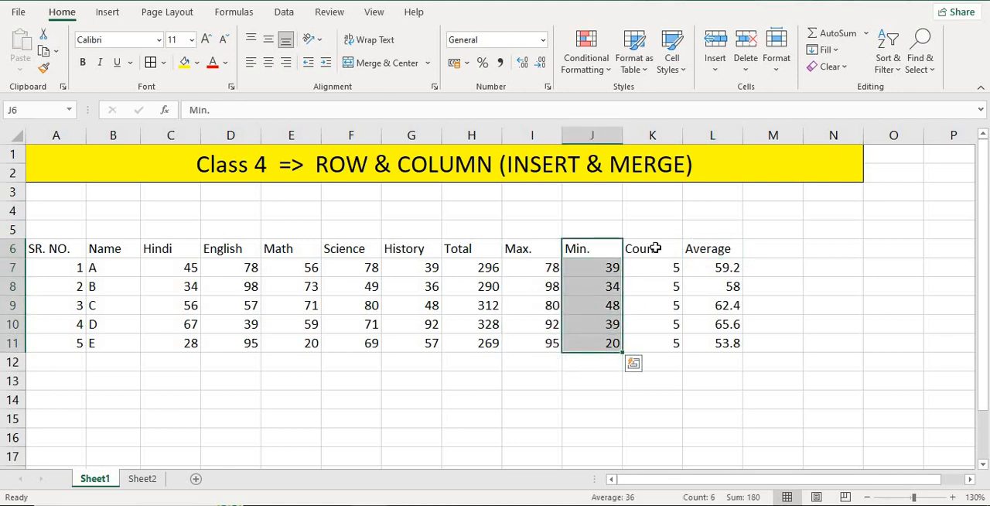
{"action": "left_click_drag", "start_coordinate": [649, 252], "coordinate": [665, 343]}
{"action": "left_click_drag", "start_coordinate": [704, 252], "coordinate": [699, 343]}
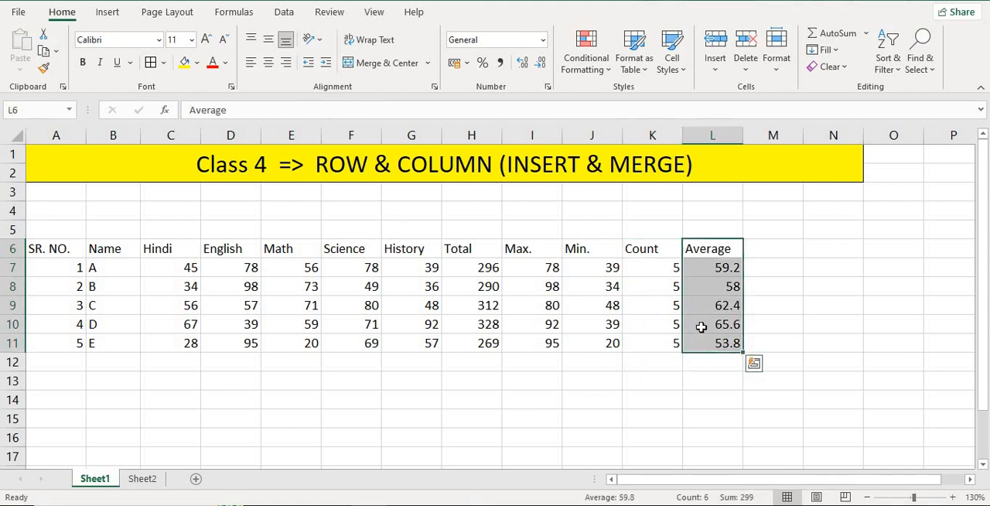
{"action": "left_click", "coordinate": [481, 385]}
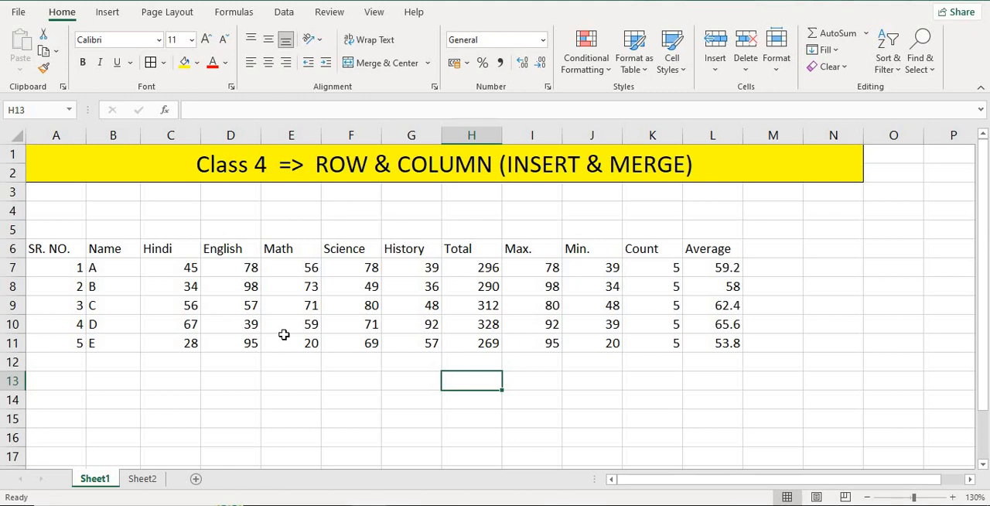
{"action": "key", "text": "Escape"}
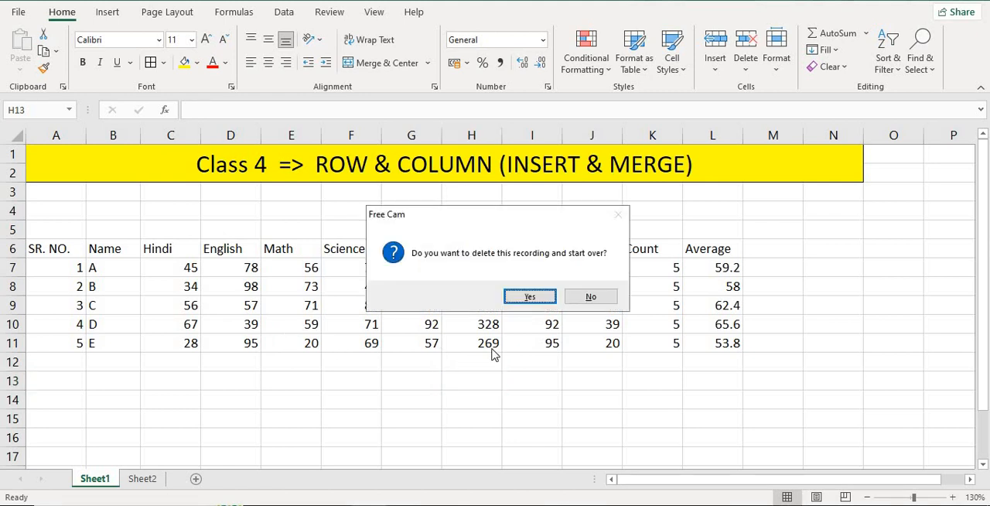
{"action": "left_click", "coordinate": [592, 299]}
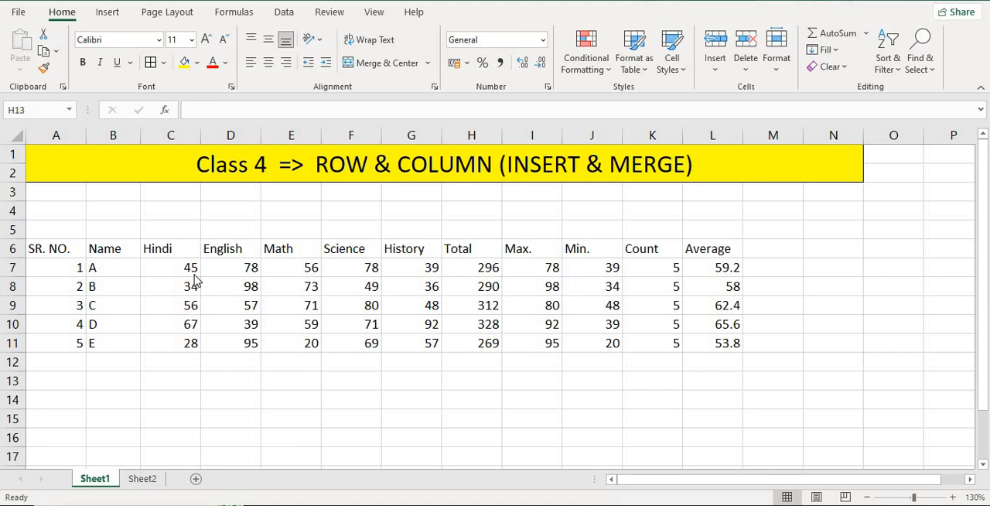
- Insert a blank column between the Name and Hindi columns of the marks table
{"action": "left_click", "coordinate": [173, 246]}
{"action": "left_click_drag", "start_coordinate": [172, 254], "coordinate": [184, 344]}
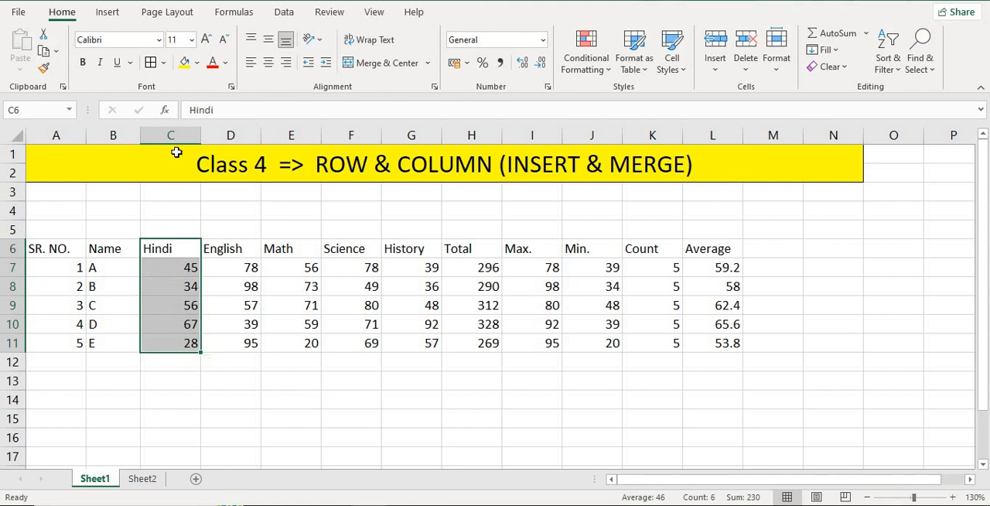
{"action": "left_click", "coordinate": [221, 283]}
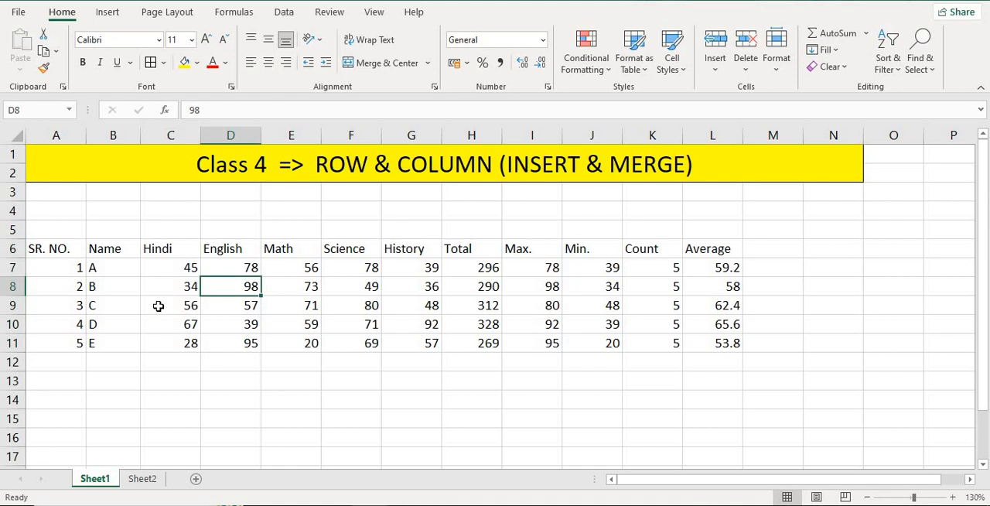
{"action": "left_click", "coordinate": [162, 134]}
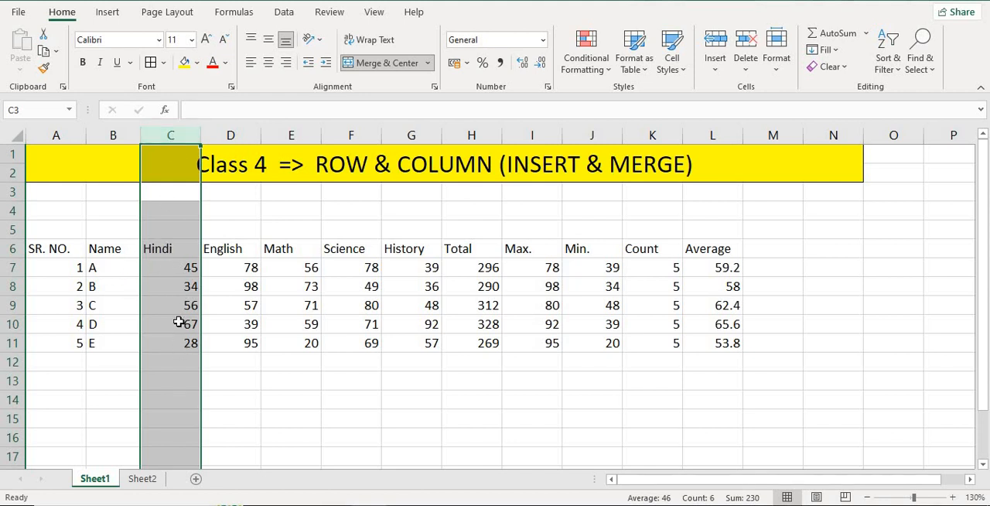
{"action": "right_click", "coordinate": [172, 136]}
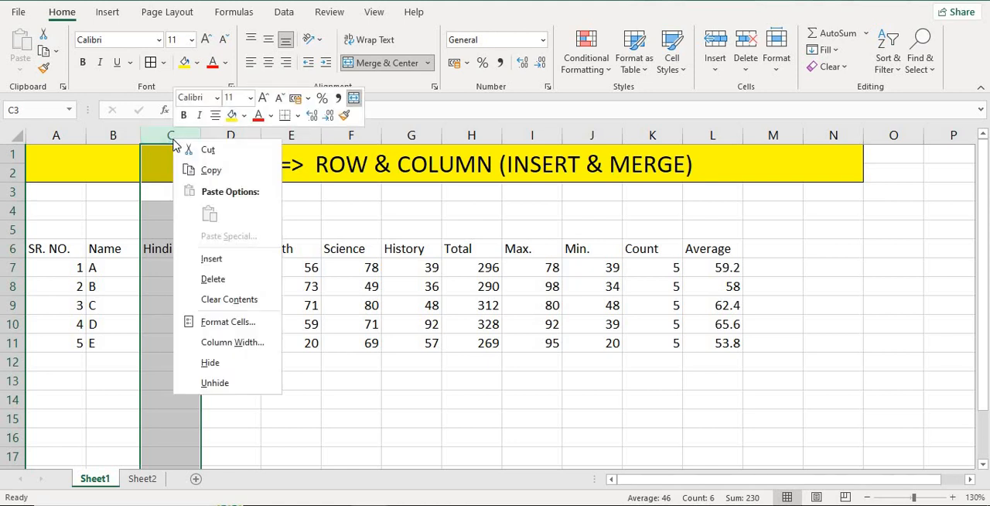
{"action": "left_click", "coordinate": [219, 264]}
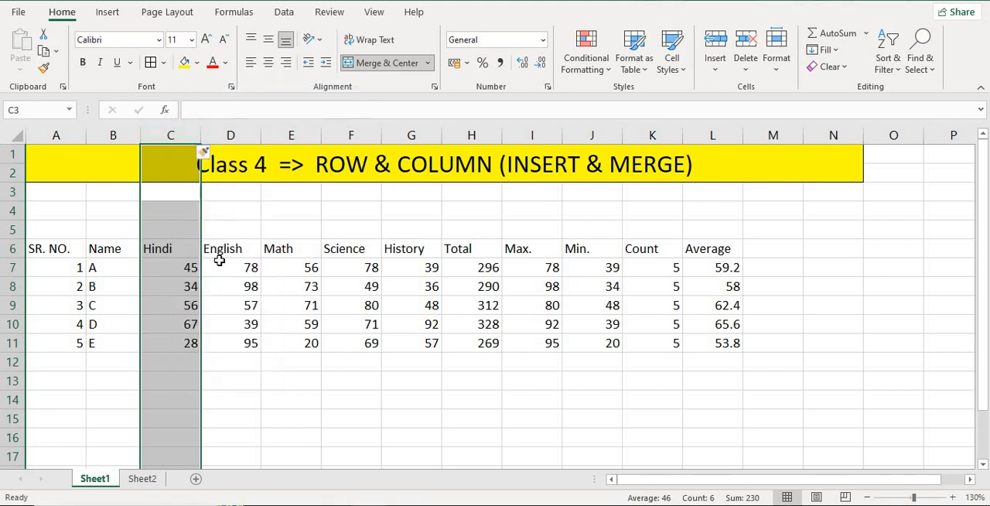
{"action": "left_click", "coordinate": [222, 265]}
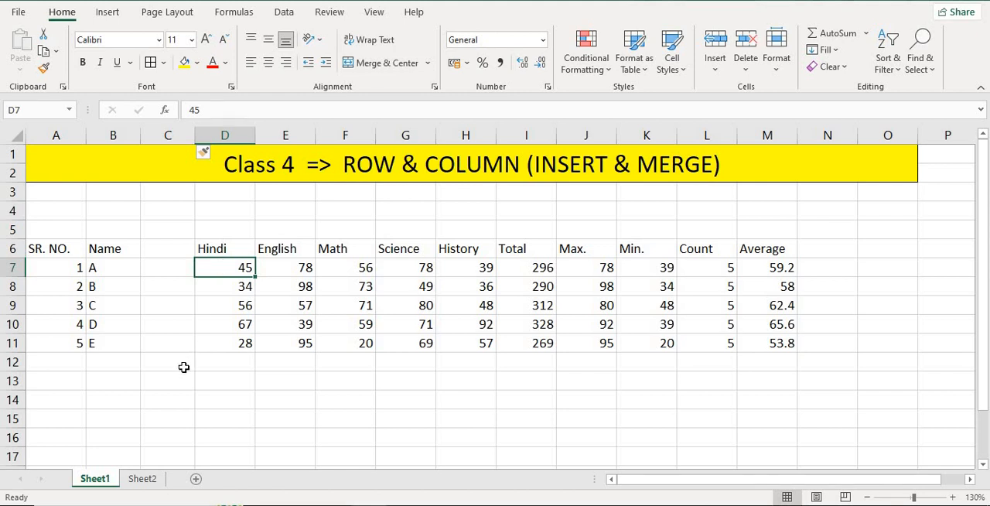
{"action": "left_click_drag", "start_coordinate": [157, 193], "coordinate": [188, 194]}
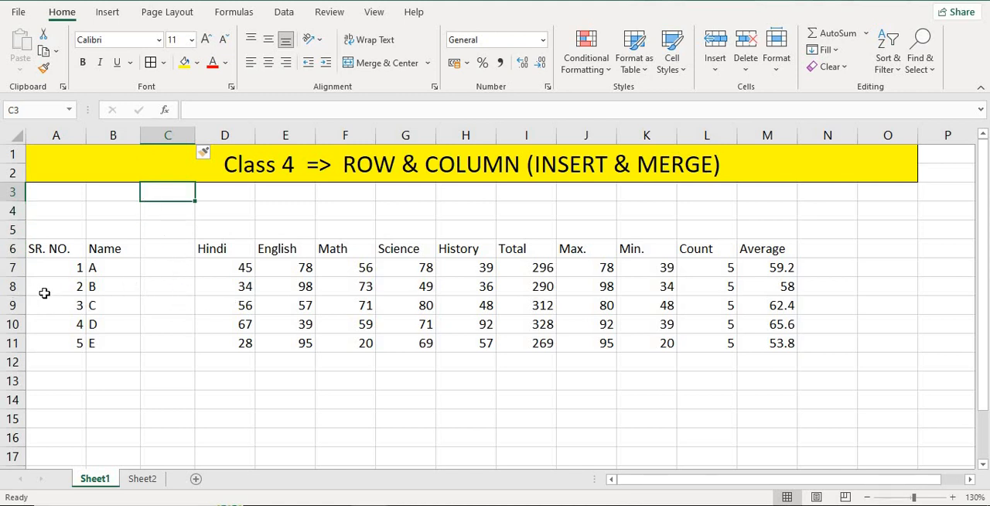
{"action": "left_click", "coordinate": [168, 293]}
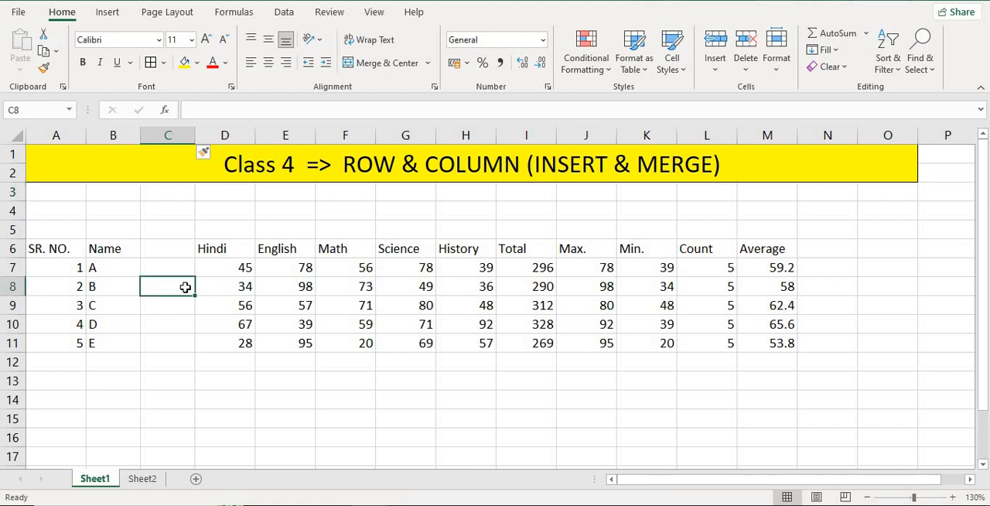
{"action": "left_click", "coordinate": [219, 140]}
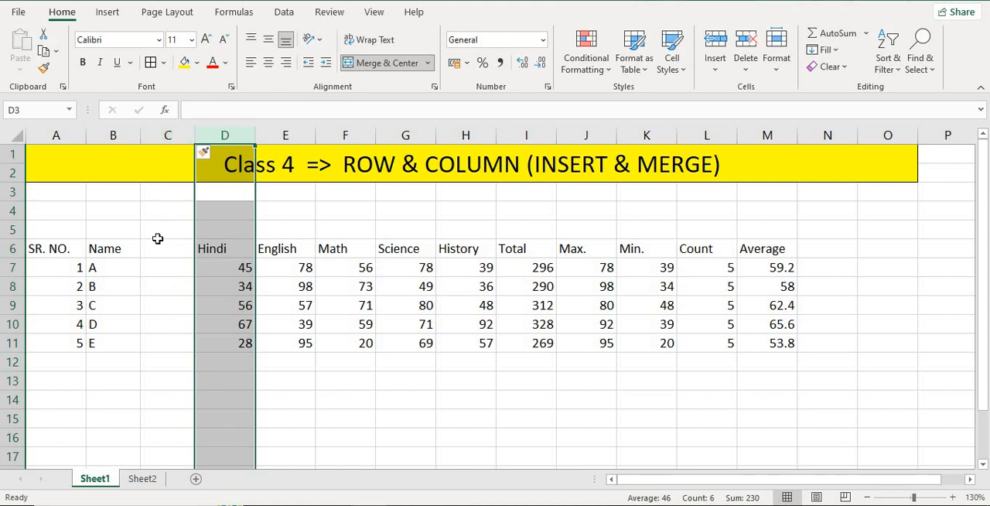
{"action": "left_click", "coordinate": [169, 287]}
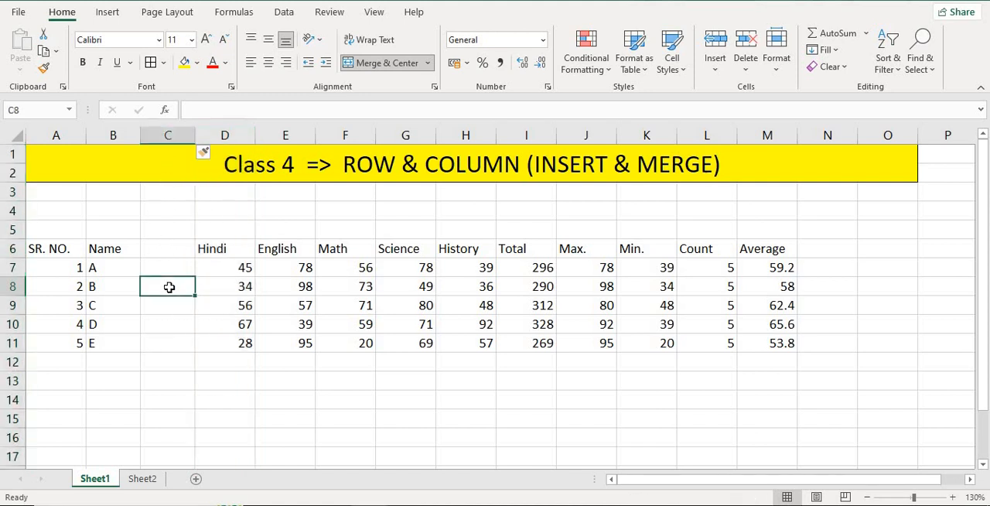
- Insert a blank row above student C's record in row 9
{"action": "left_click", "coordinate": [11, 305]}
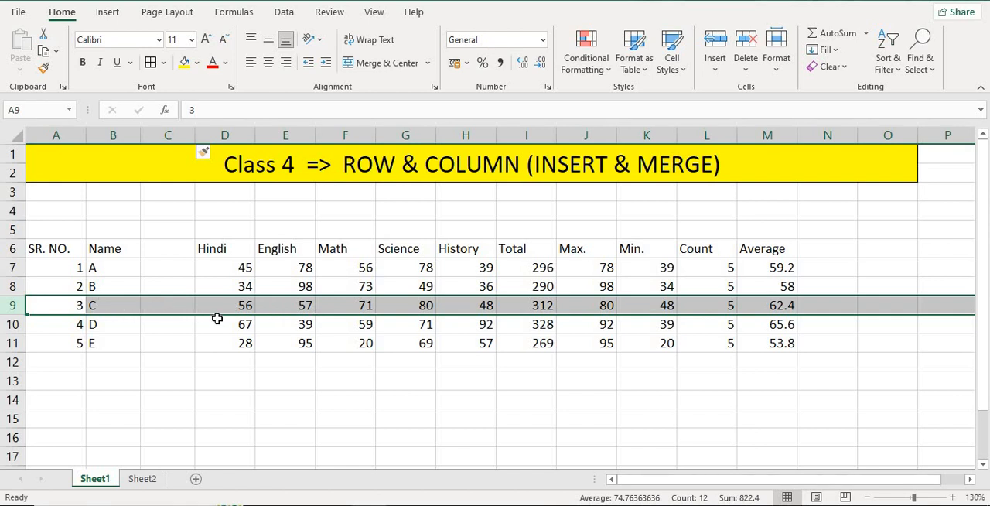
{"action": "right_click", "coordinate": [12, 305]}
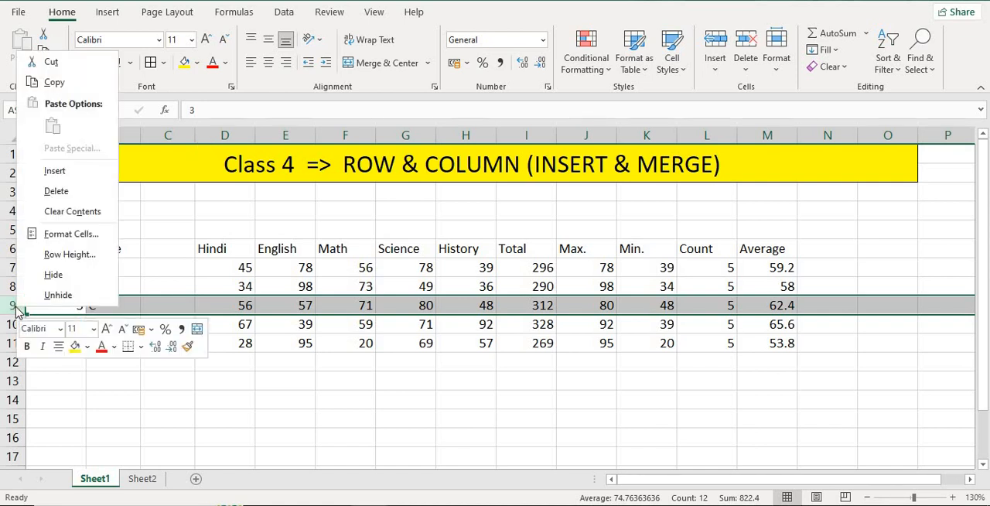
{"action": "left_click", "coordinate": [70, 171]}
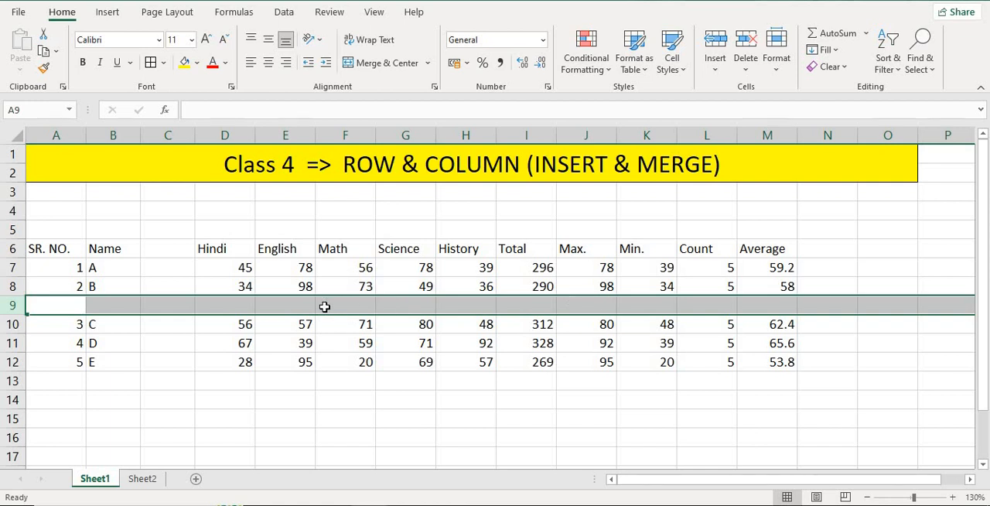
{"action": "left_click", "coordinate": [241, 306]}
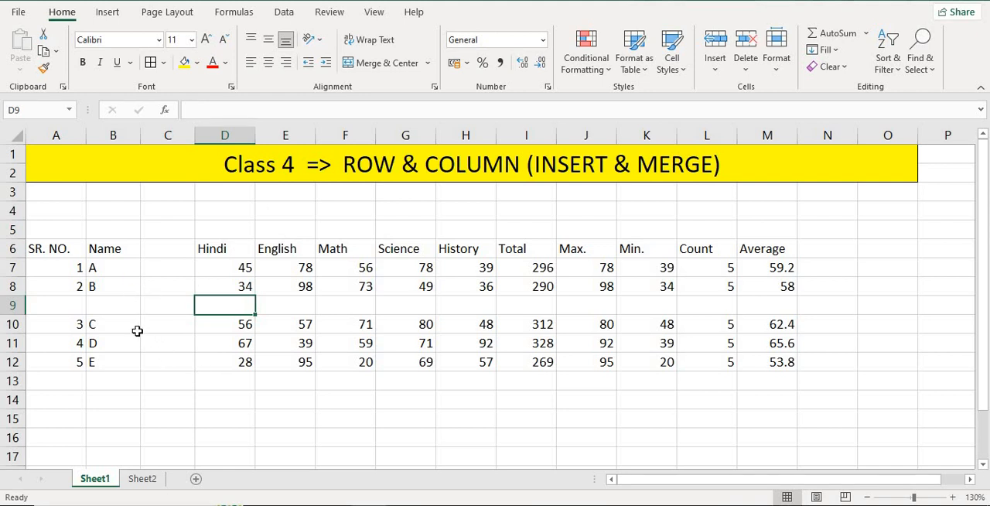
{"action": "left_click", "coordinate": [242, 326]}
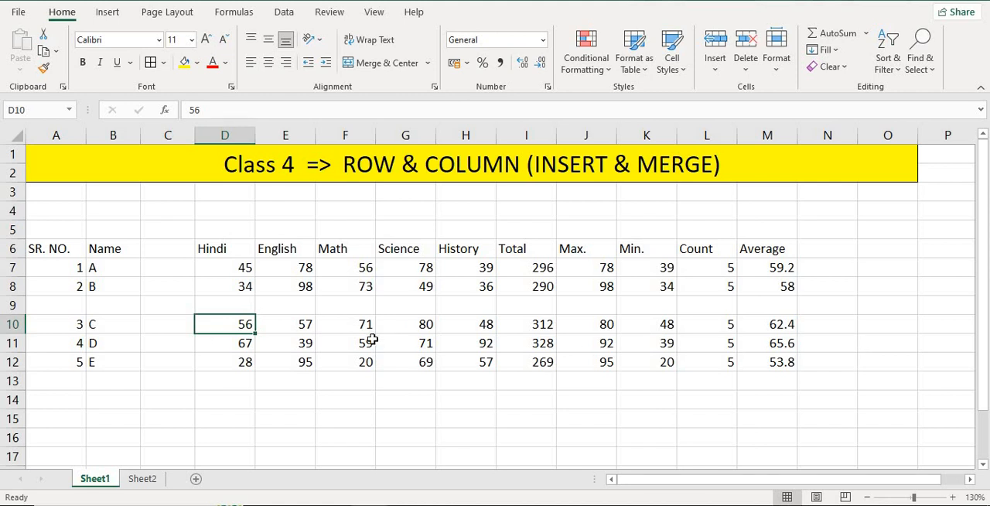
- Remove the blank row 9 and the blank column C from the marks table
{"action": "left_click", "coordinate": [15, 304]}
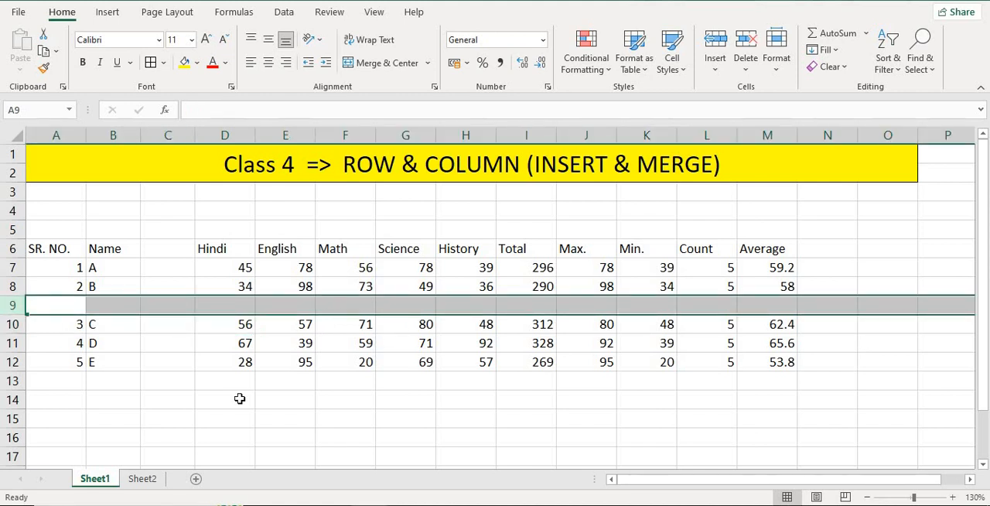
{"action": "left_click", "coordinate": [170, 306]}
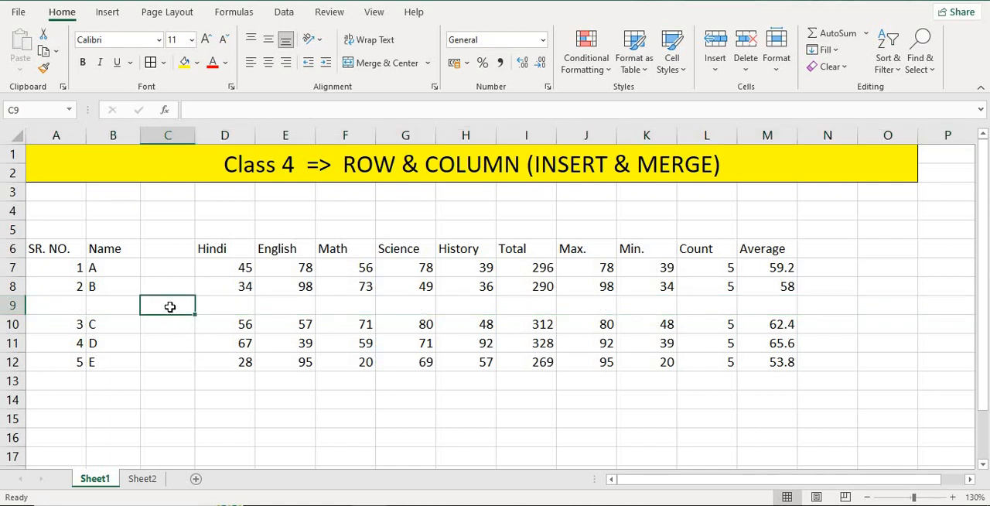
{"action": "key", "text": "shift+space"}
{"action": "key", "text": "ctrl+minus"}
{"action": "key", "text": "ctrl+space"}
{"action": "key", "text": "ctrl+minus"}
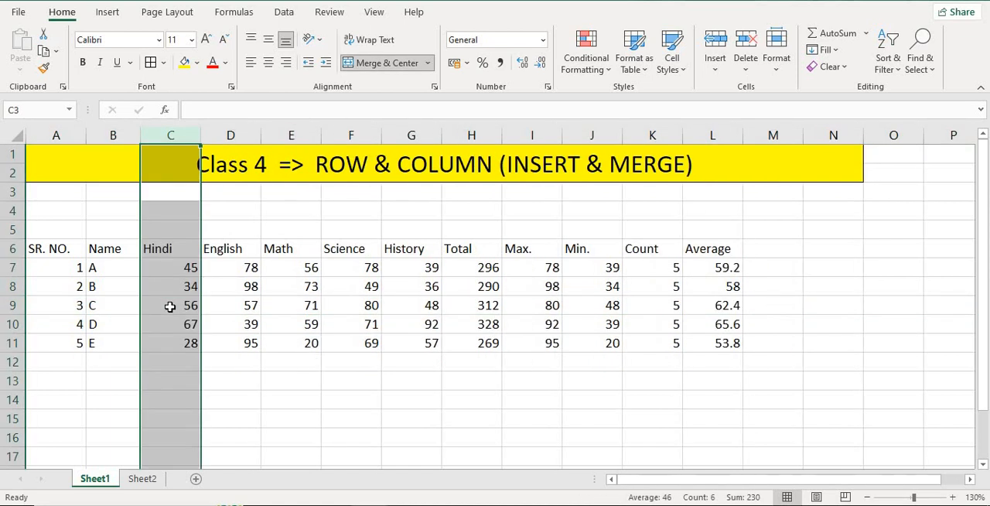
- Insert an entire blank column between the English and Math columns, starting from cell E9
{"action": "left_click", "coordinate": [240, 307]}
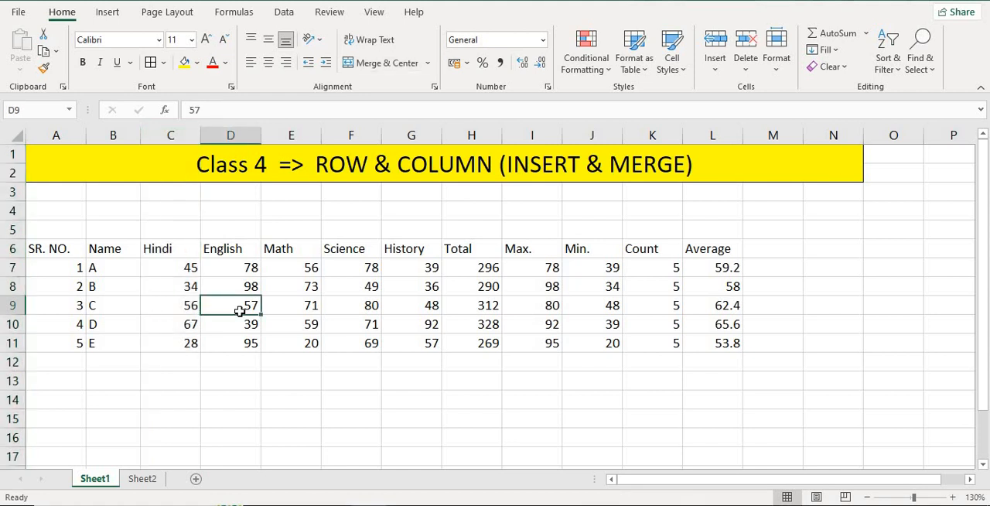
{"action": "left_click", "coordinate": [297, 305]}
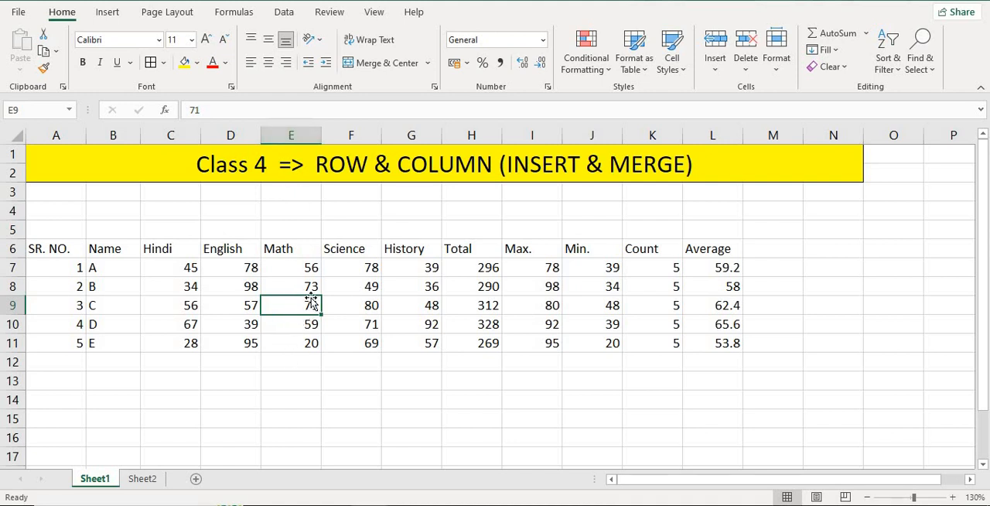
{"action": "right_click", "coordinate": [282, 309]}
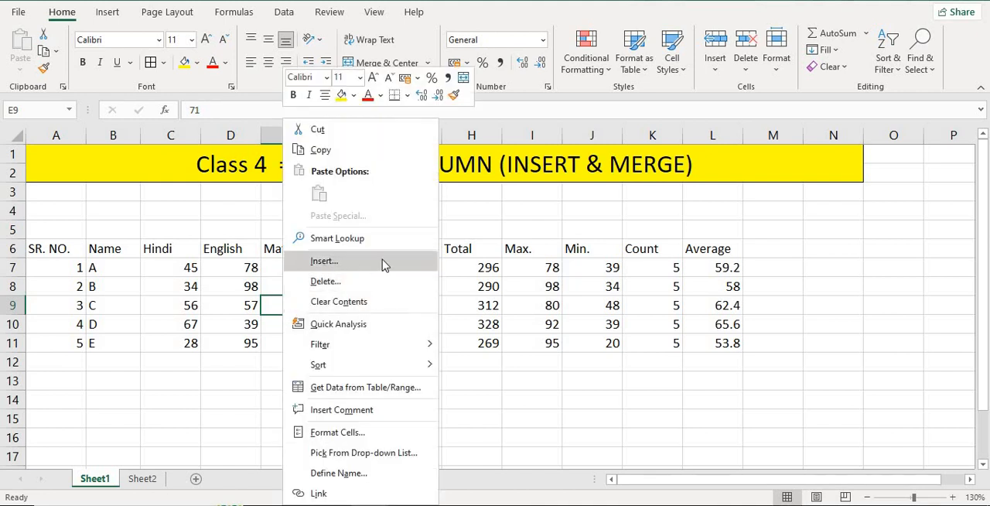
{"action": "left_click", "coordinate": [331, 263]}
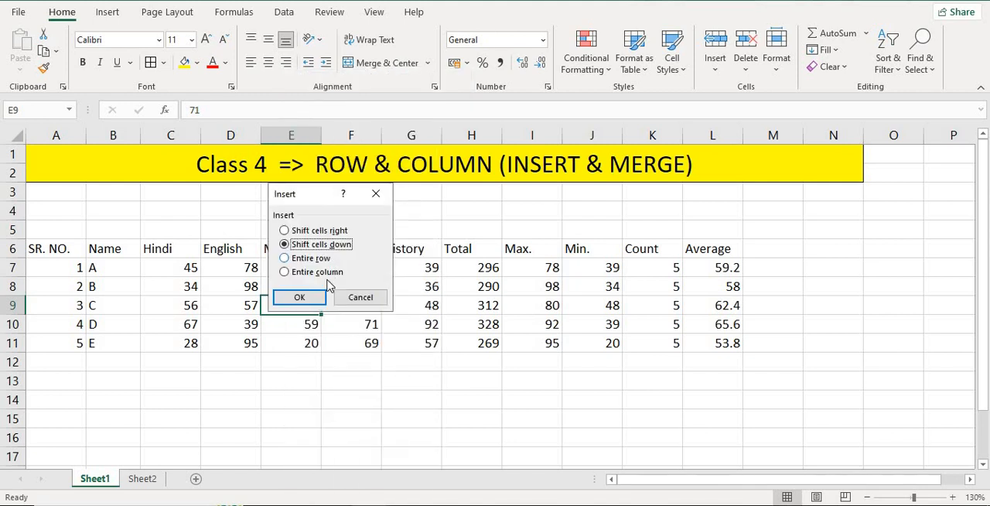
{"action": "left_click", "coordinate": [283, 259]}
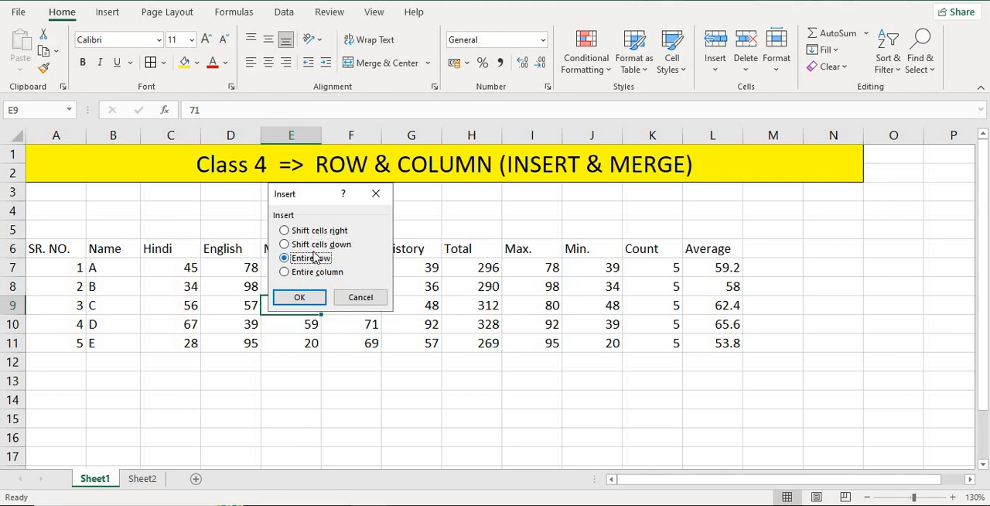
{"action": "left_click", "coordinate": [286, 273]}
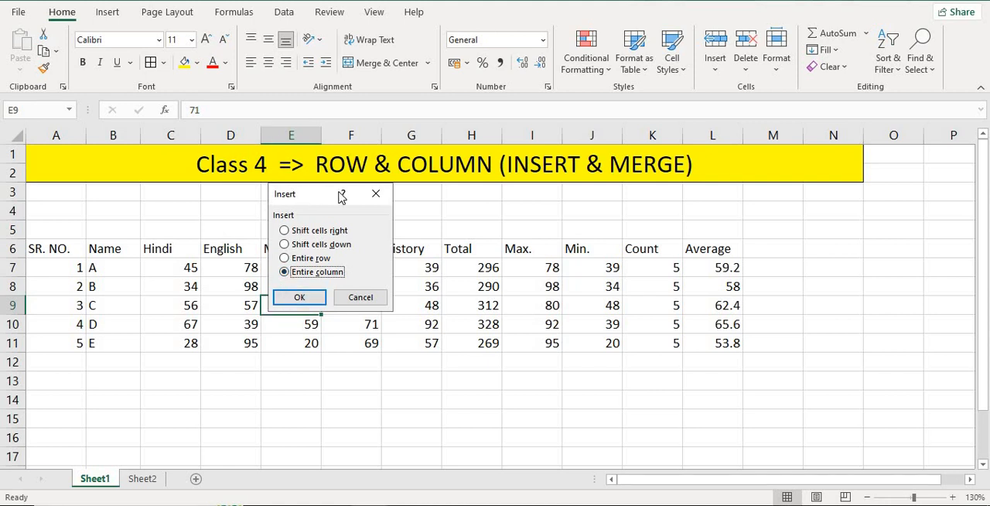
{"action": "left_click_drag", "start_coordinate": [346, 198], "coordinate": [471, 203]}
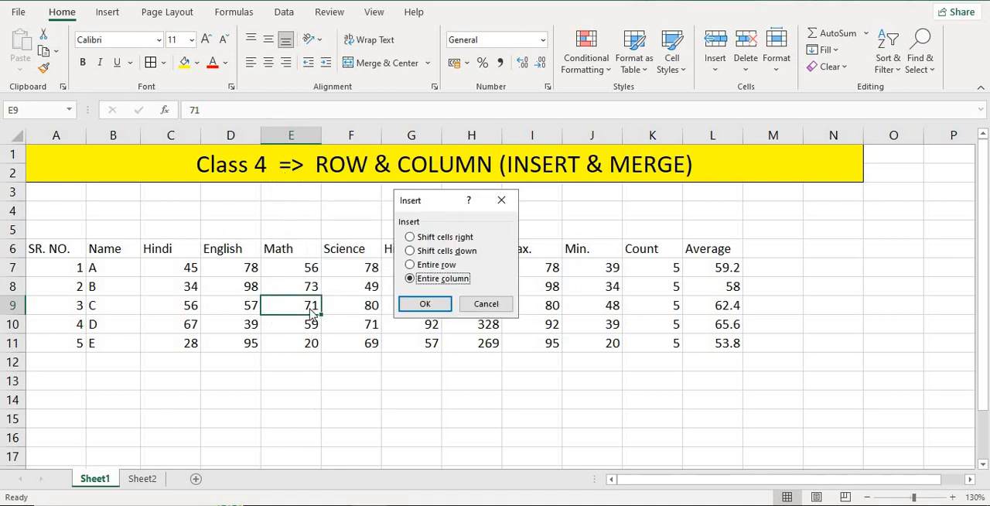
{"action": "left_click", "coordinate": [418, 302]}
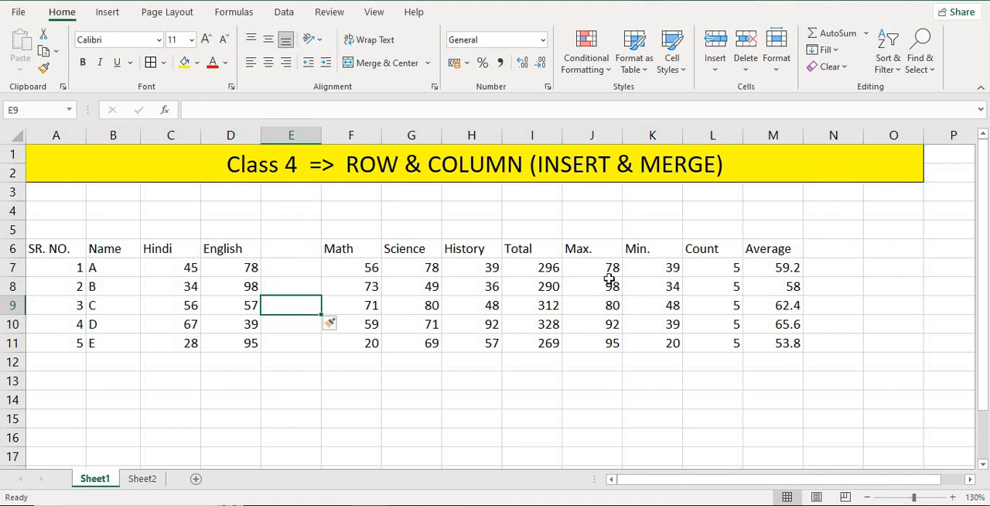
{"action": "left_click", "coordinate": [352, 308]}
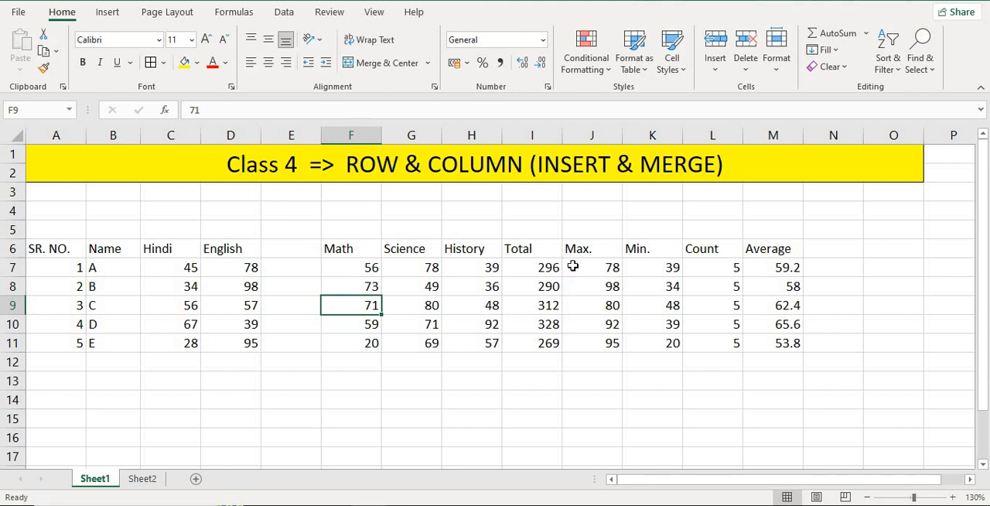
{"action": "left_click_drag", "start_coordinate": [45, 247], "coordinate": [835, 248]}
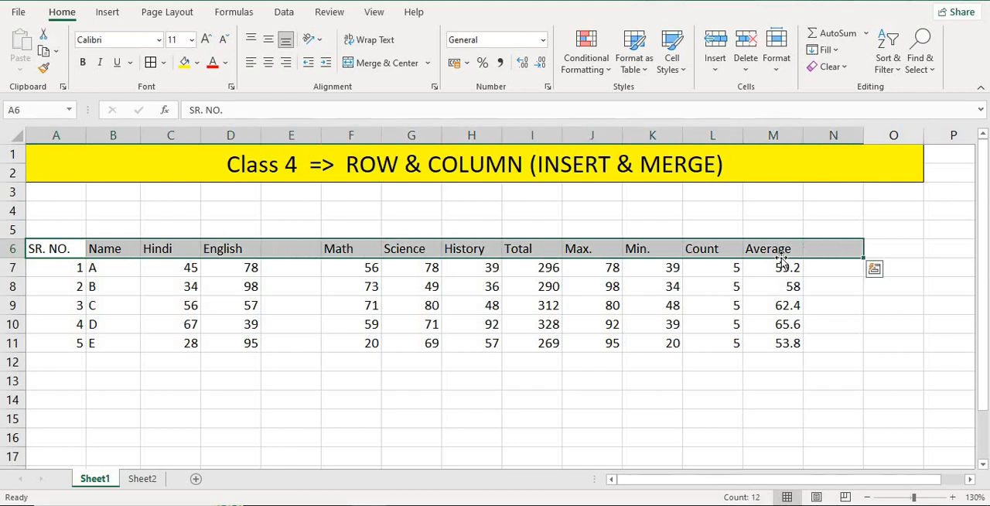
{"action": "left_click", "coordinate": [833, 245]}
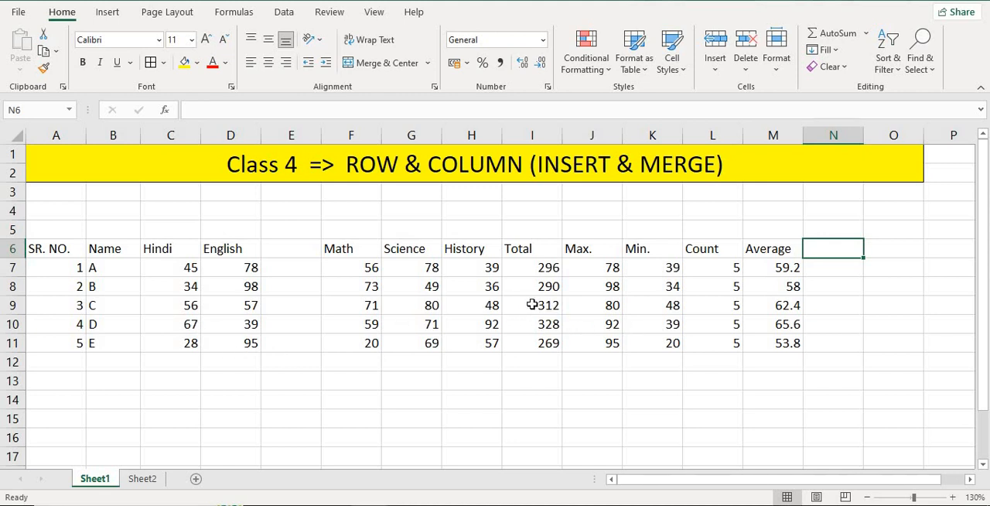
- Insert a blank cell at student C's History mark in H9, shifting the existing cells right
{"action": "left_click", "coordinate": [472, 307]}
{"action": "right_click", "coordinate": [474, 310]}
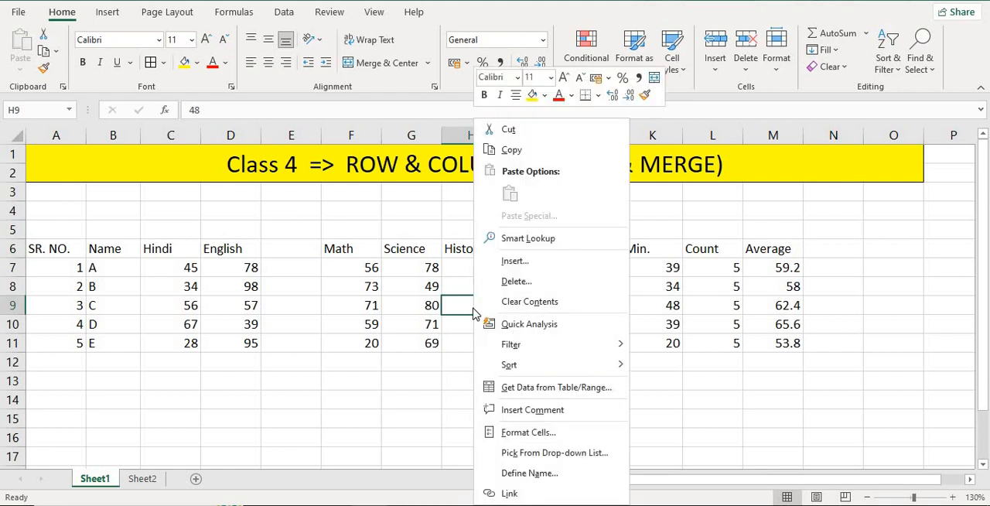
{"action": "left_click", "coordinate": [515, 256]}
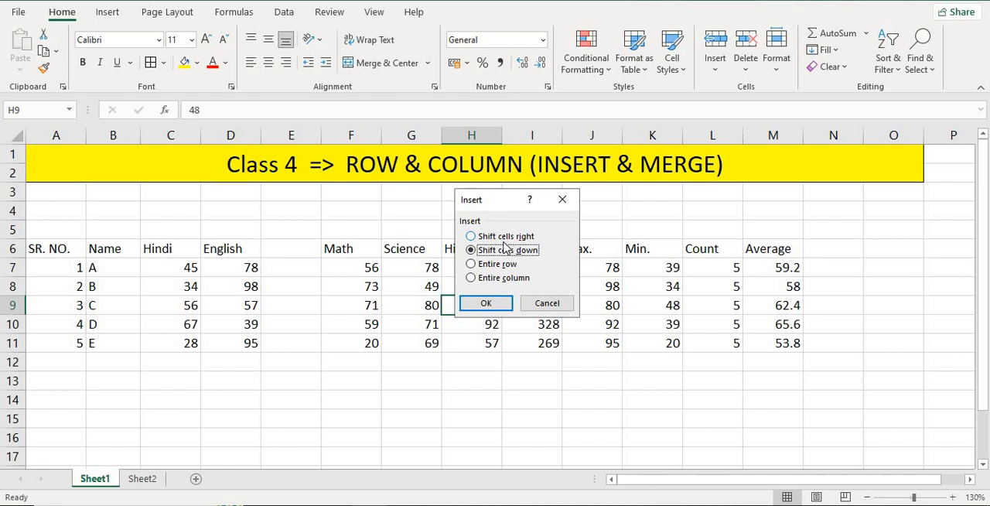
{"action": "left_click", "coordinate": [471, 236]}
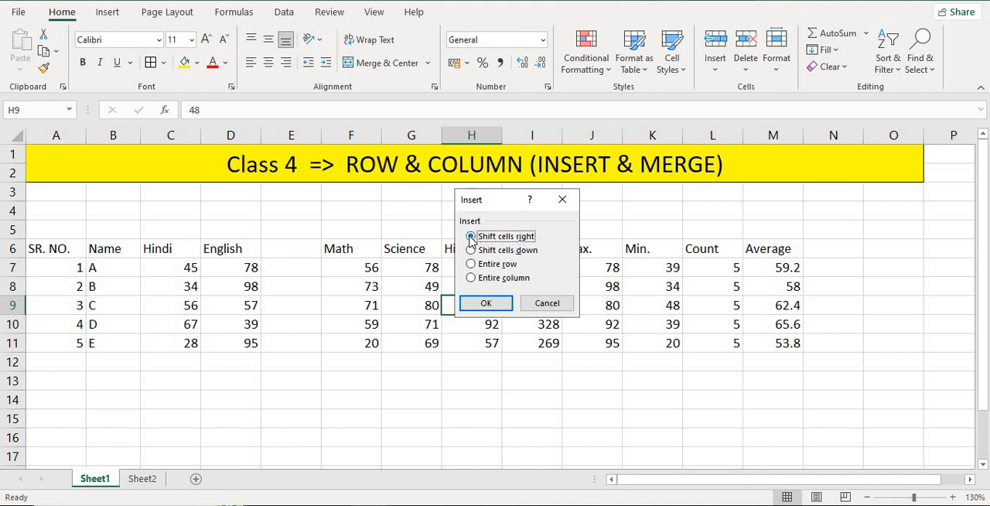
{"action": "left_click", "coordinate": [485, 303]}
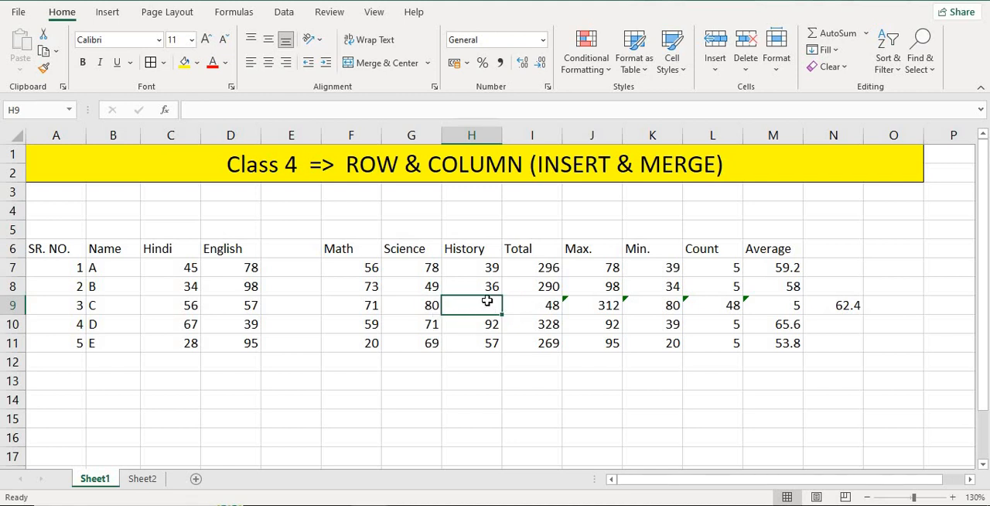
- Undo the cell insertion at H9 and the column insertion between English and Math
{"action": "key", "text": "ctrl+z"}
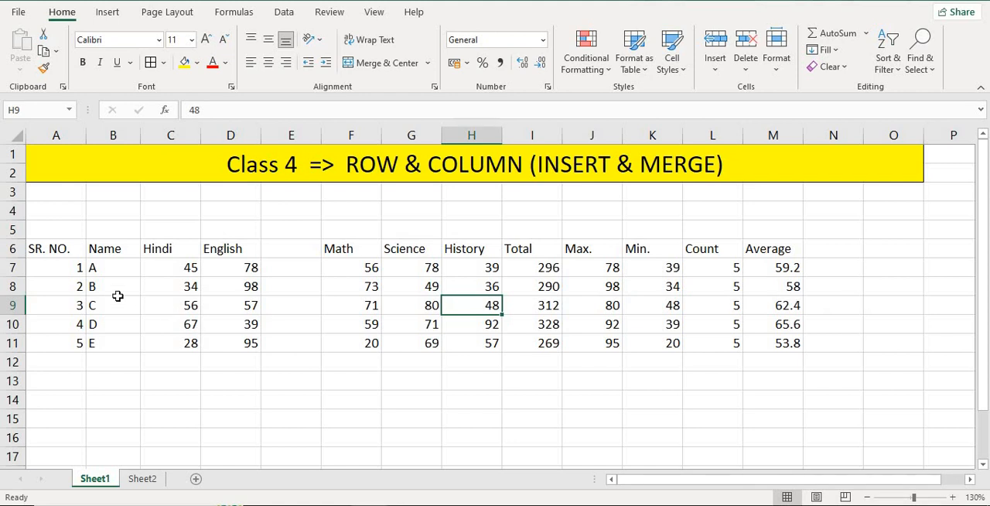
{"action": "key", "text": "ctrl+z"}
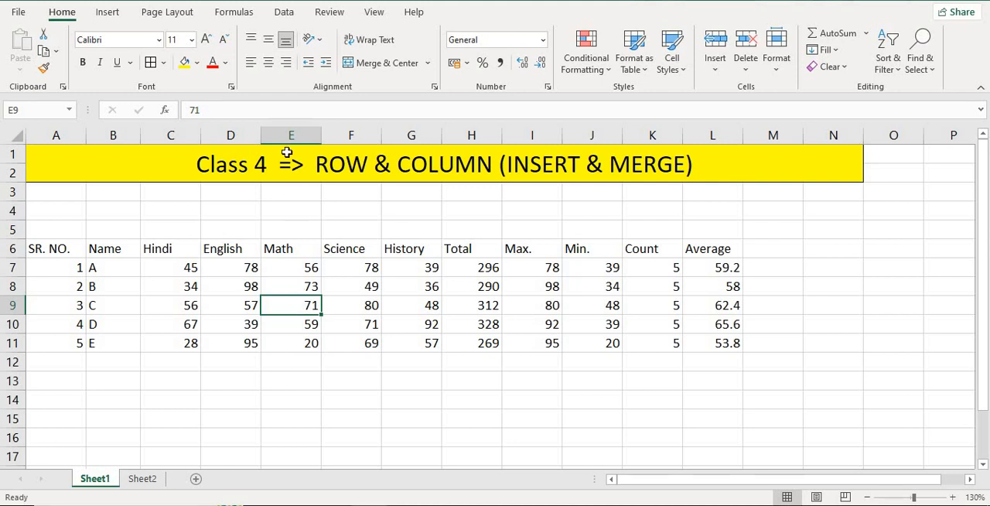
- Insert an entire blank row above student C's record from cell E9, and undo the insertion
{"action": "right_click", "coordinate": [299, 310]}
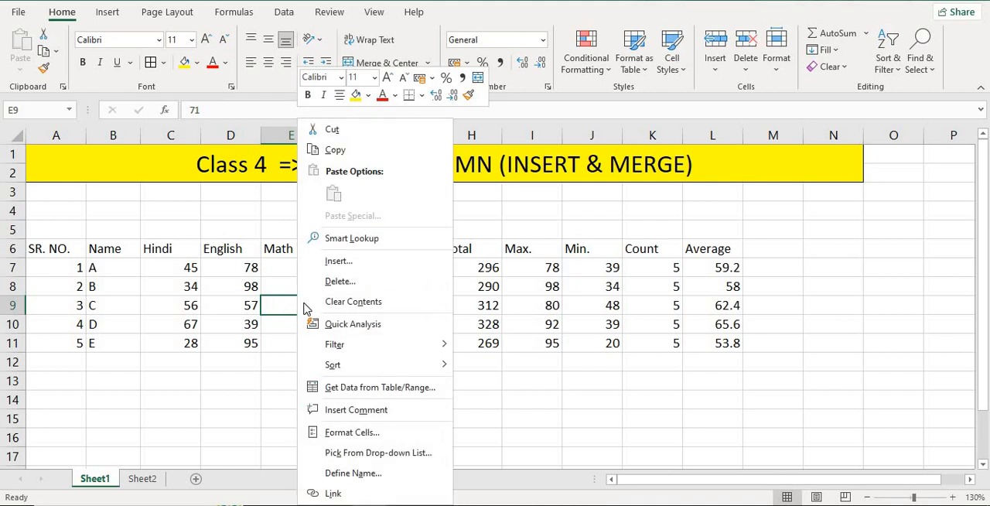
{"action": "left_click", "coordinate": [367, 262]}
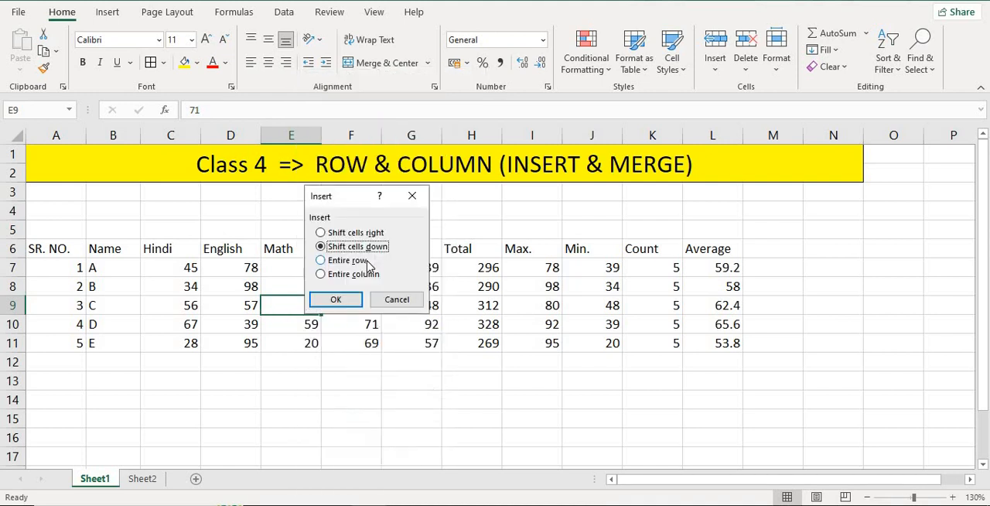
{"action": "left_click", "coordinate": [322, 263]}
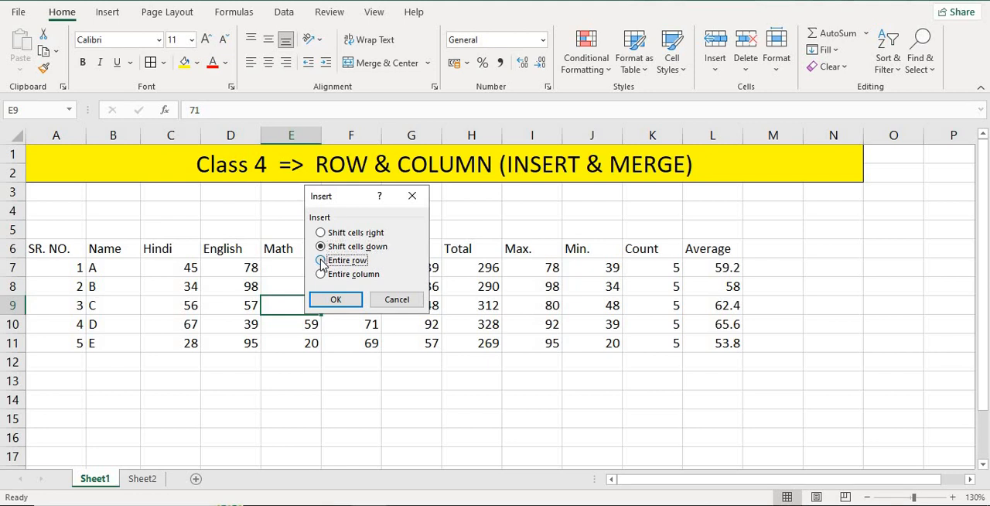
{"action": "left_click", "coordinate": [336, 299]}
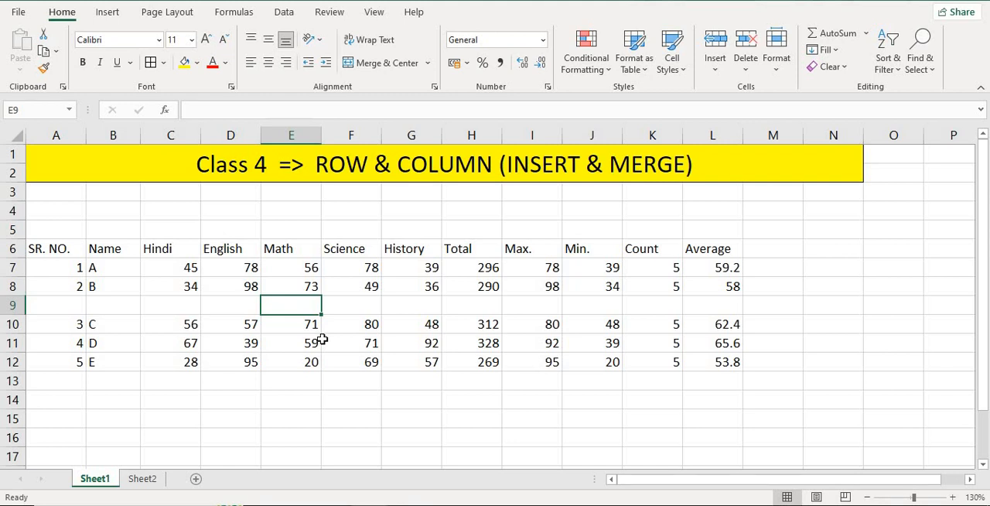
{"action": "key", "text": "ctrl+z"}
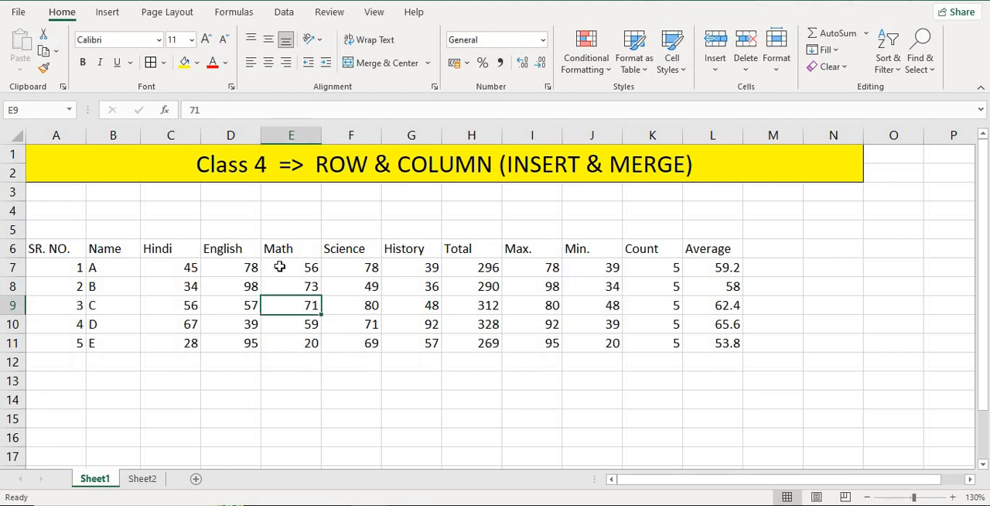
{"action": "left_click", "coordinate": [97, 225]}
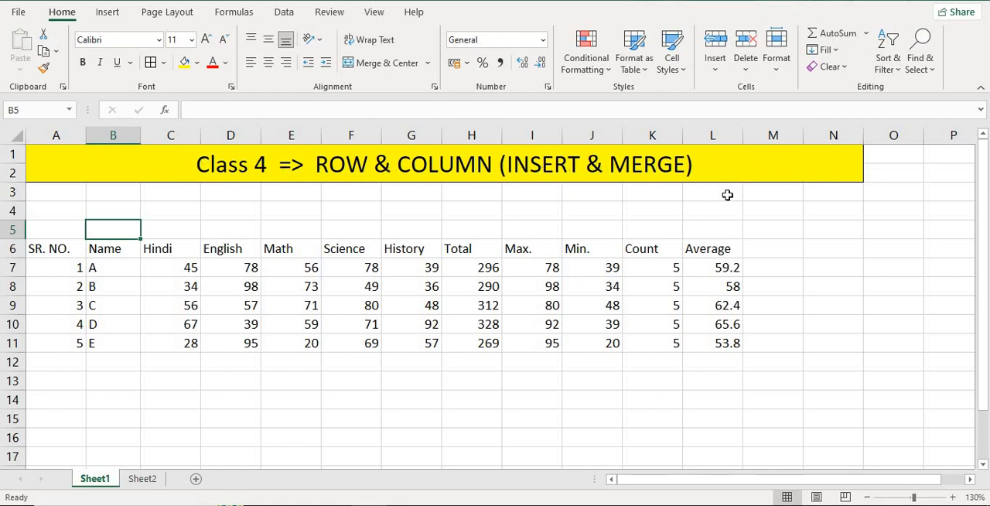
{"action": "left_click", "coordinate": [291, 212]}
{"action": "left_click", "coordinate": [355, 210]}
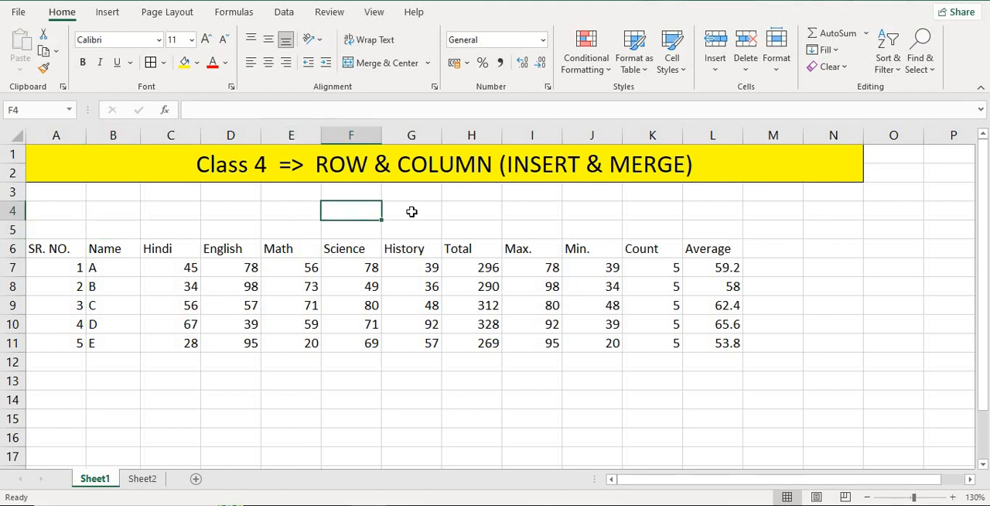
{"action": "left_click", "coordinate": [412, 211]}
{"action": "left_click", "coordinate": [479, 211]}
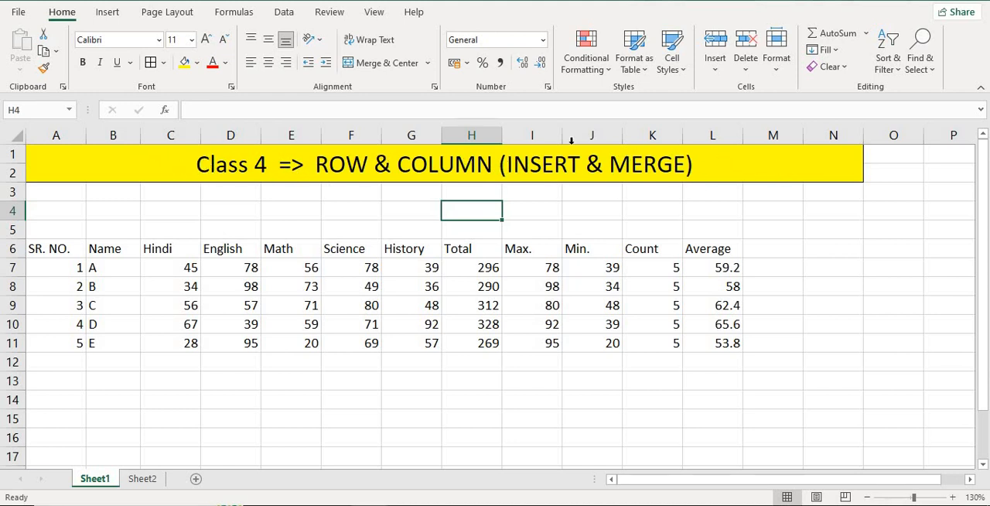
{"action": "left_click", "coordinate": [240, 228]}
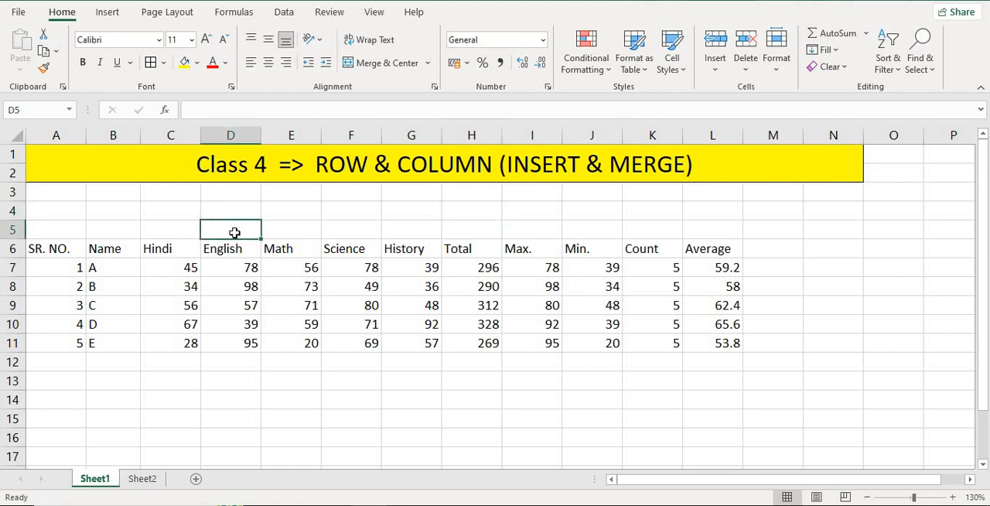
- Enter the title "Table = Class 10" in cell A5 and merge and center it across A5:L5
{"action": "left_click", "coordinate": [62, 230]}
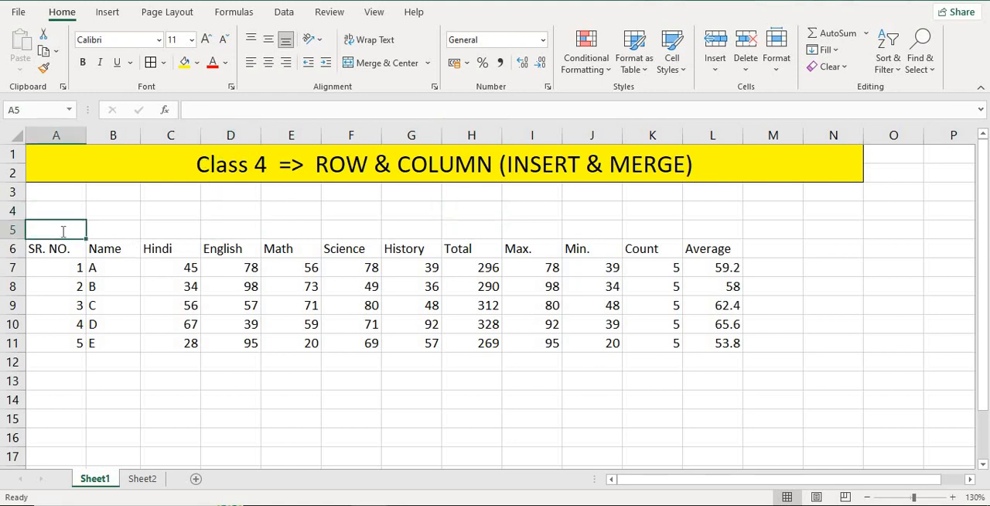
{"action": "type", "text": "Table ="}
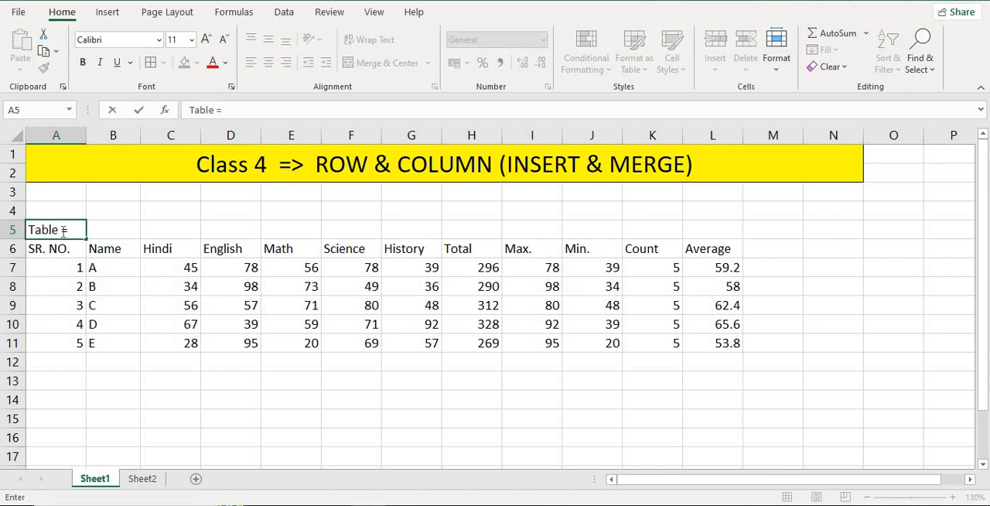
{"action": "type", "text": " Class 10"}
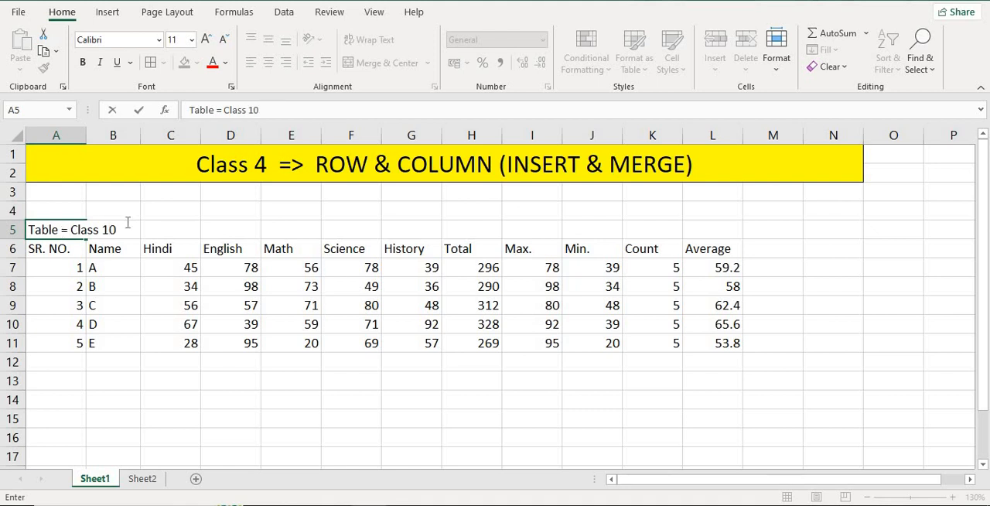
{"action": "left_click", "coordinate": [204, 234]}
{"action": "left_click_drag", "start_coordinate": [62, 229], "coordinate": [720, 228]}
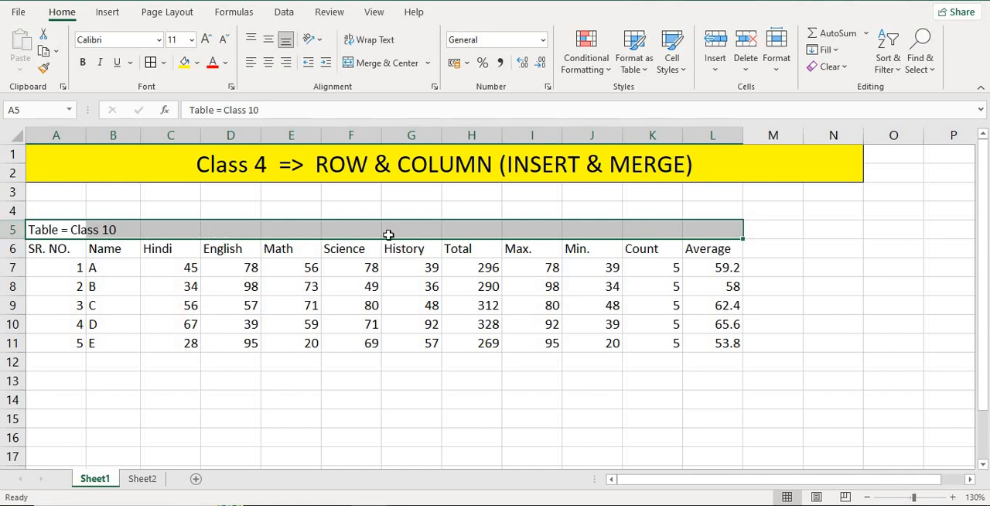
{"action": "left_click", "coordinate": [380, 66]}
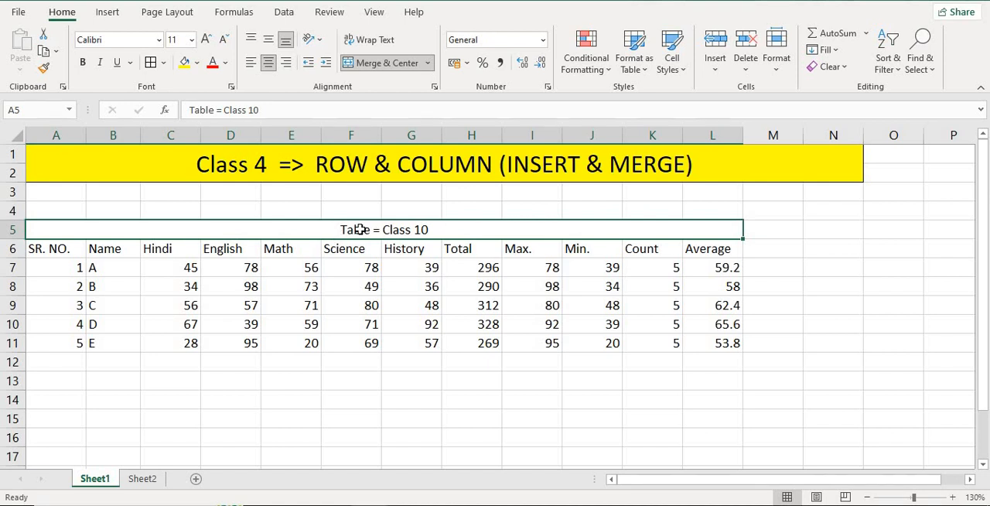
- Format the merged table title in row 5 with 12-point bold text and the standard orange fill
{"action": "left_click", "coordinate": [205, 40]}
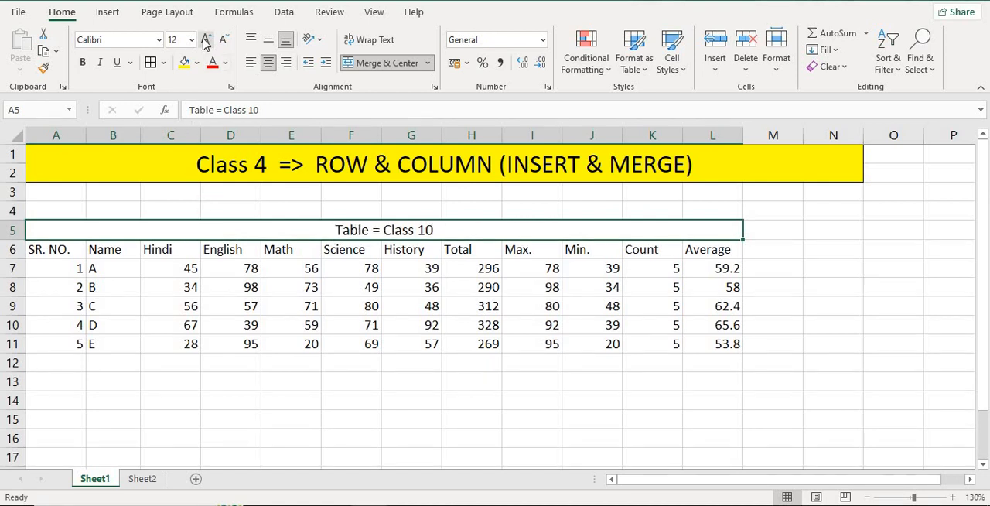
{"action": "left_click", "coordinate": [83, 63]}
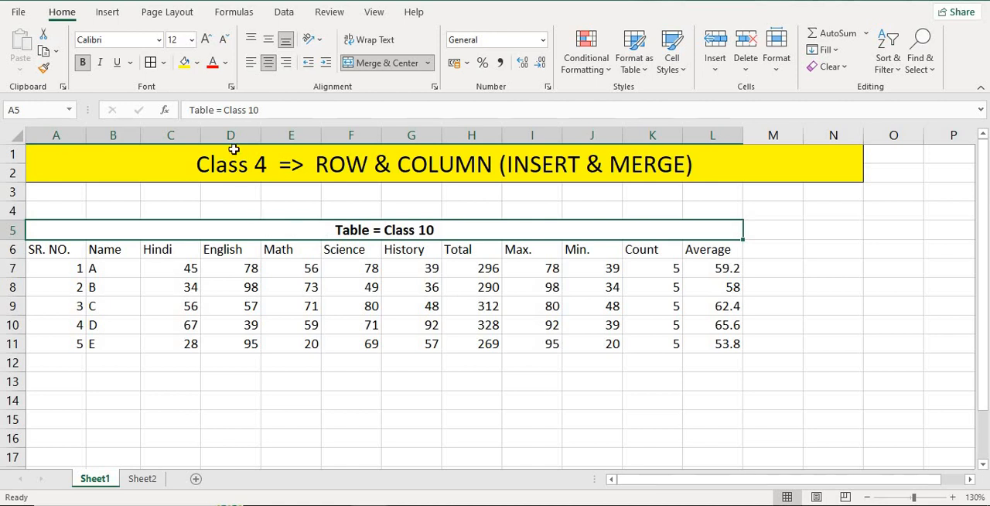
{"action": "left_click", "coordinate": [198, 65]}
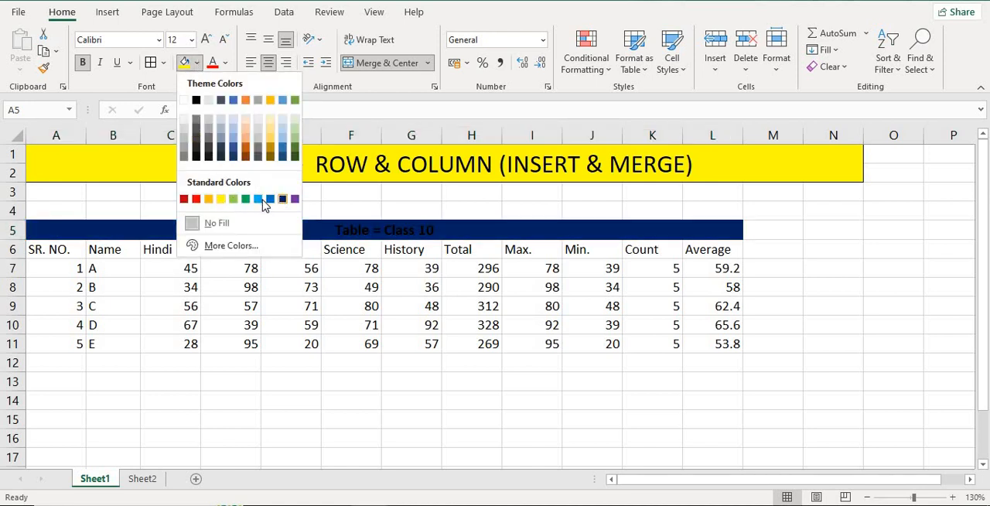
{"action": "left_click", "coordinate": [208, 198]}
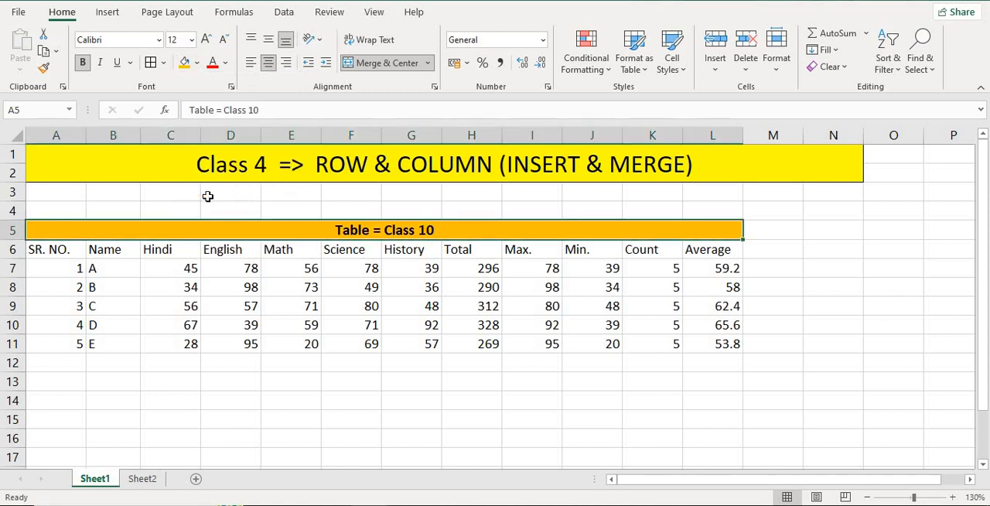
- Merge each row of the blank range B13:H18 separately below the marks table using Merge Across
{"action": "left_click", "coordinate": [427, 63]}
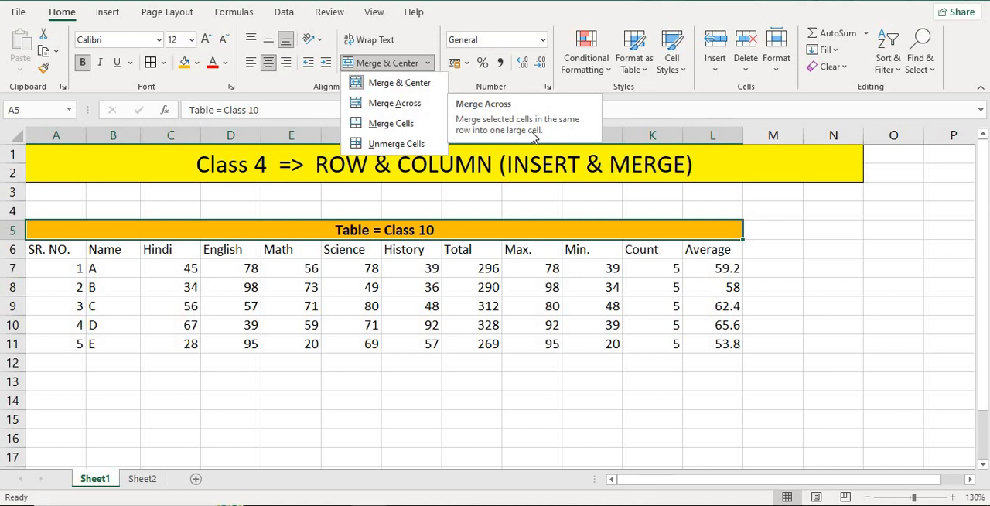
{"action": "scroll", "coordinate": [376, 232], "scroll_direction": "down", "scroll_amount": 2}
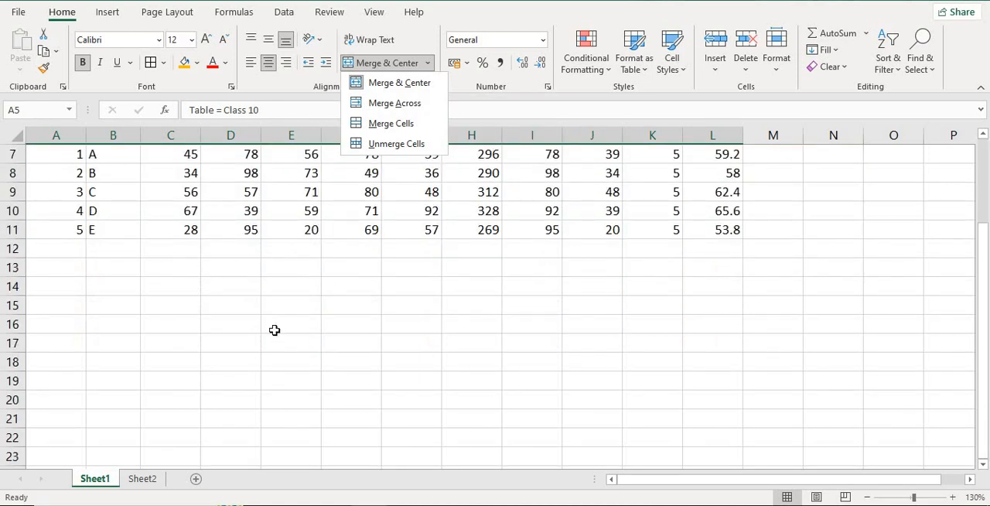
{"action": "left_click_drag", "start_coordinate": [124, 267], "coordinate": [468, 367]}
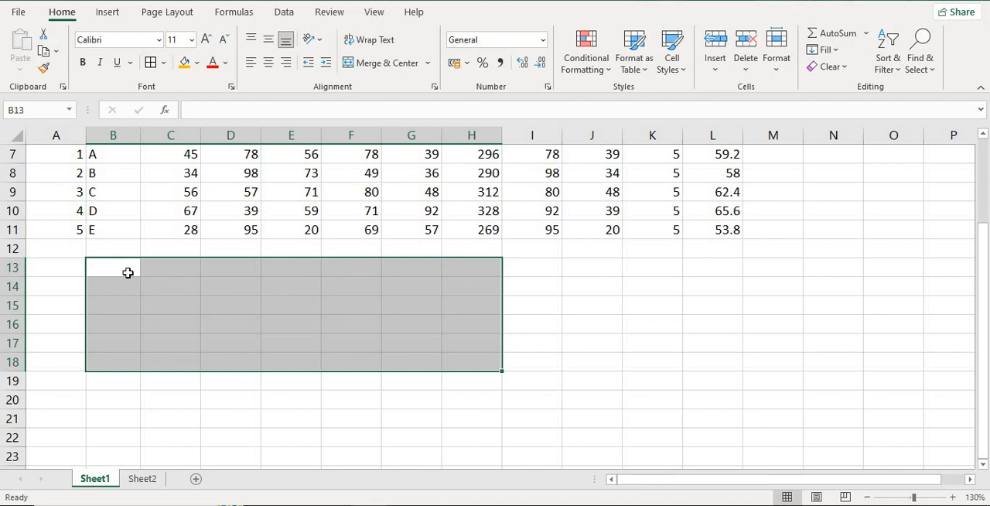
{"action": "left_click", "coordinate": [427, 62]}
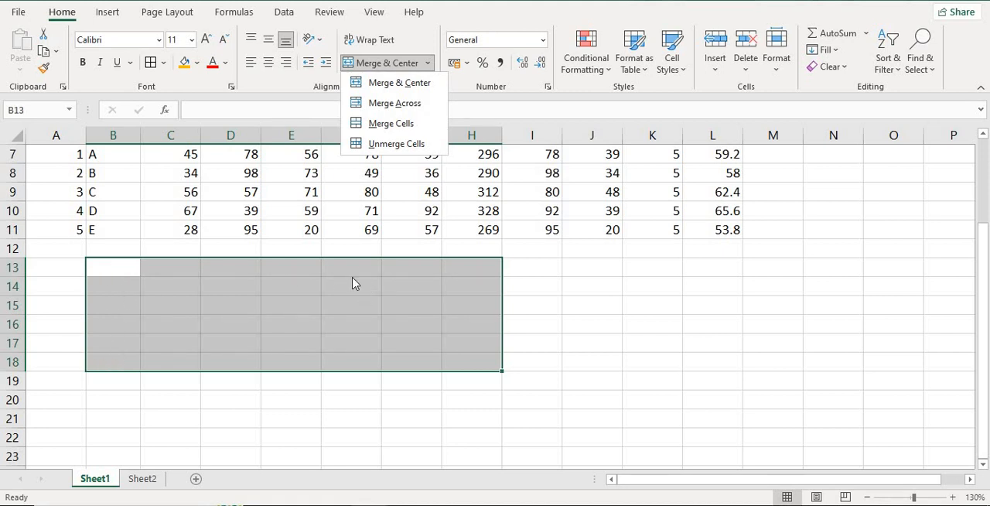
{"action": "left_click", "coordinate": [393, 105]}
- Check each row of B13:H18 individually to see how Merge Across combined its cells
{"action": "left_click", "coordinate": [401, 360]}
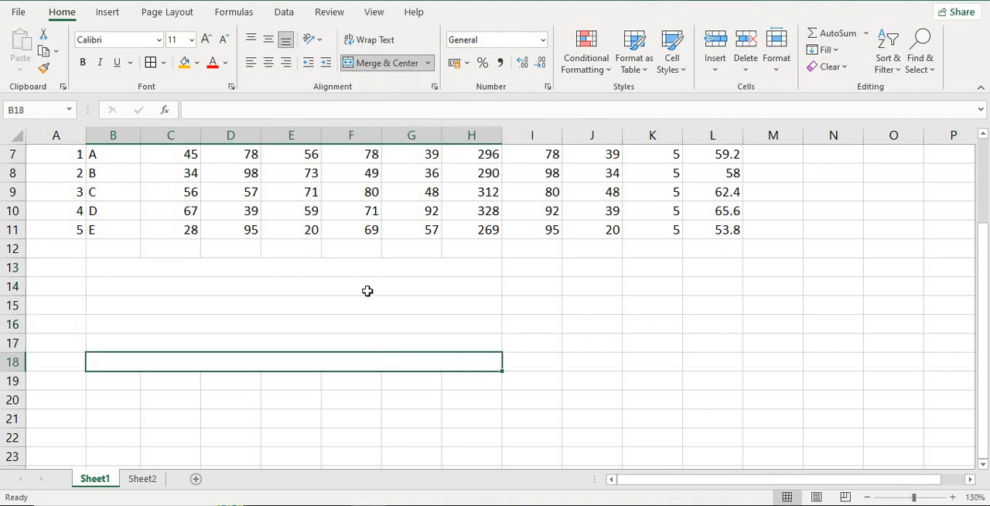
{"action": "left_click", "coordinate": [366, 279]}
{"action": "left_click", "coordinate": [366, 270]}
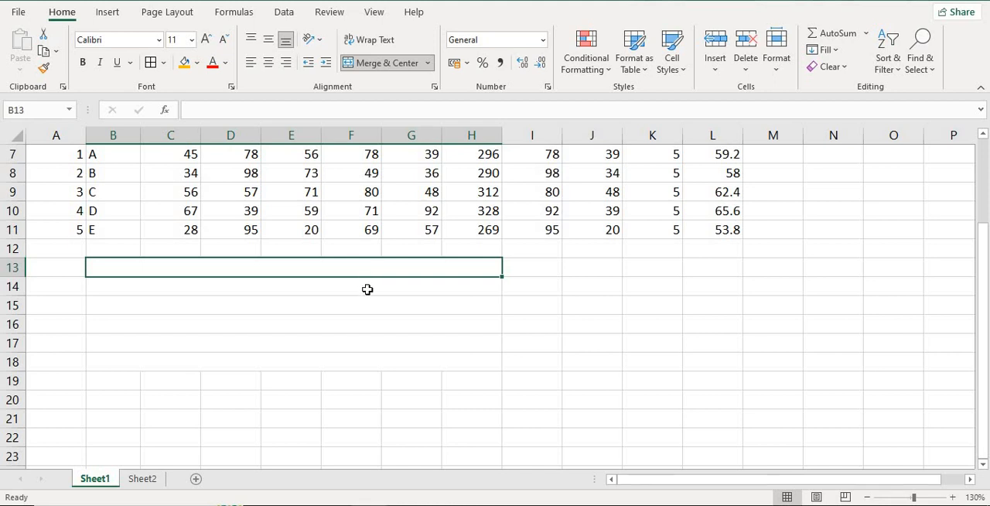
{"action": "left_click", "coordinate": [368, 286]}
{"action": "left_click", "coordinate": [369, 271]}
{"action": "left_click", "coordinate": [139, 288]}
{"action": "left_click", "coordinate": [152, 307]}
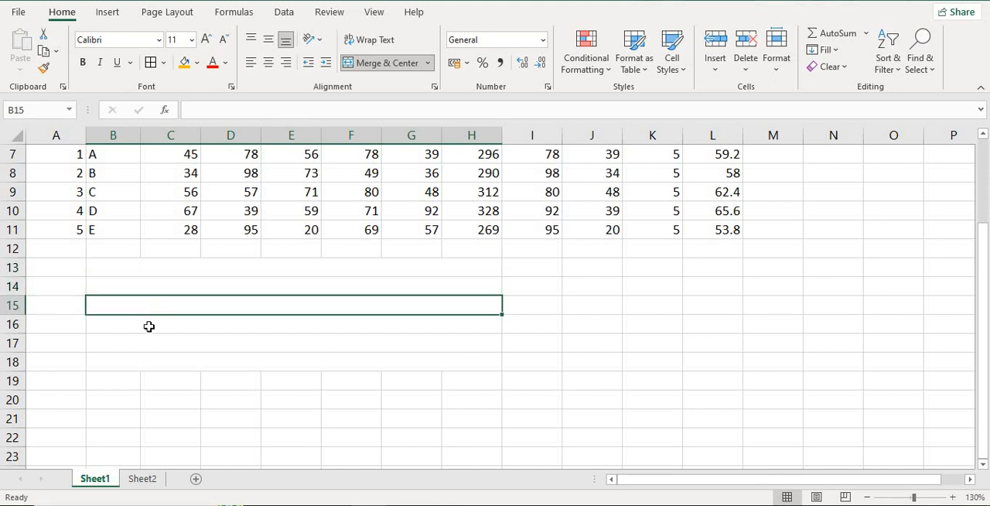
{"action": "left_click", "coordinate": [148, 327]}
{"action": "left_click", "coordinate": [146, 347]}
{"action": "left_click", "coordinate": [148, 361]}
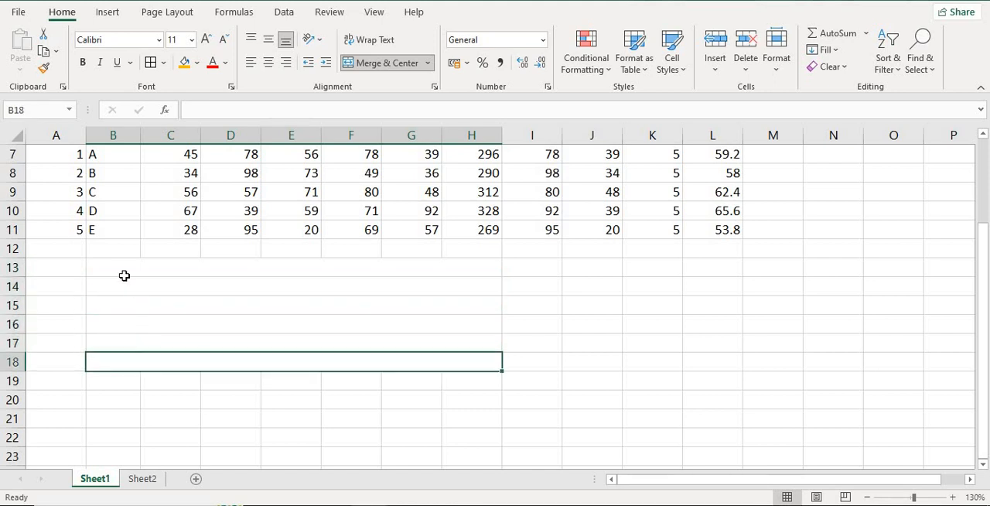
- Enter the numbers 1 to 6 down the merged rows from B13 to B18
{"action": "left_click", "coordinate": [127, 271]}
{"action": "type", "text": "1"}
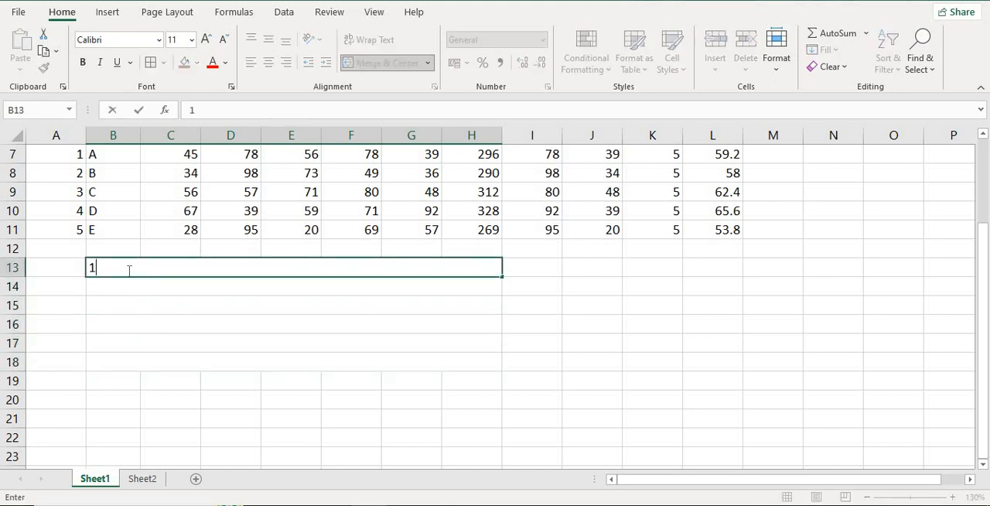
{"action": "key", "text": "Return"}
{"action": "type", "text": "2"}
{"action": "key", "text": "Return"}
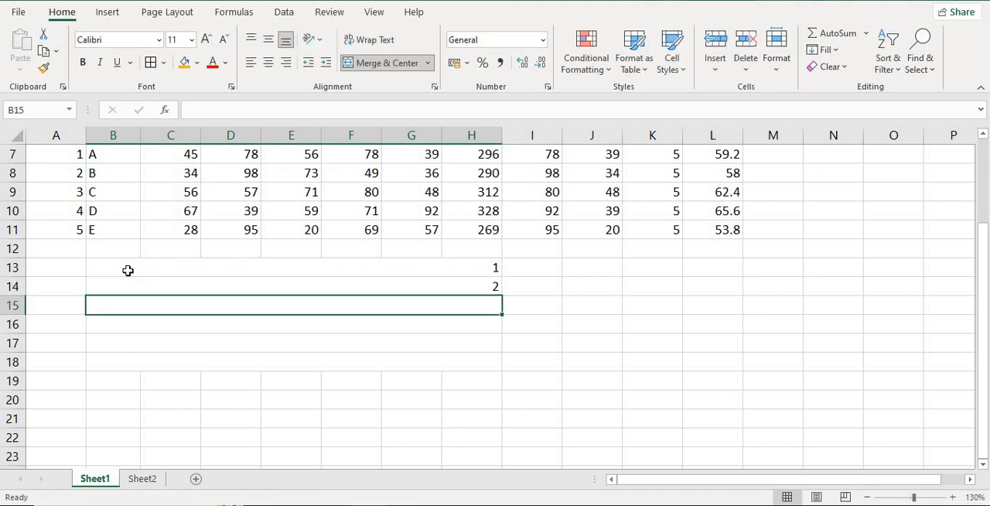
{"action": "type", "text": "3"}
{"action": "key", "text": "Return"}
{"action": "type", "text": "4"}
{"action": "key", "text": "Return"}
{"action": "type", "text": "5"}
{"action": "key", "text": "Return"}
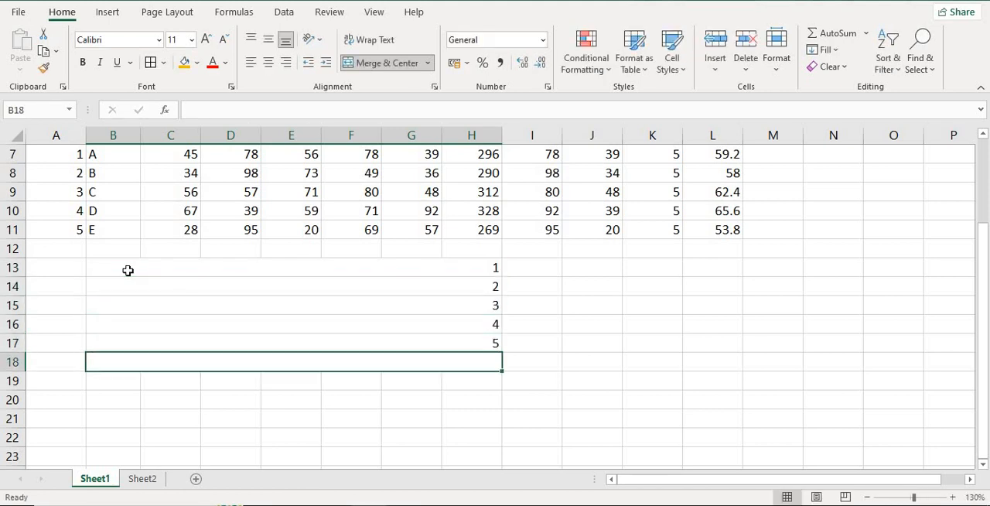
{"action": "type", "text": "6"}
{"action": "key", "text": "Return"}
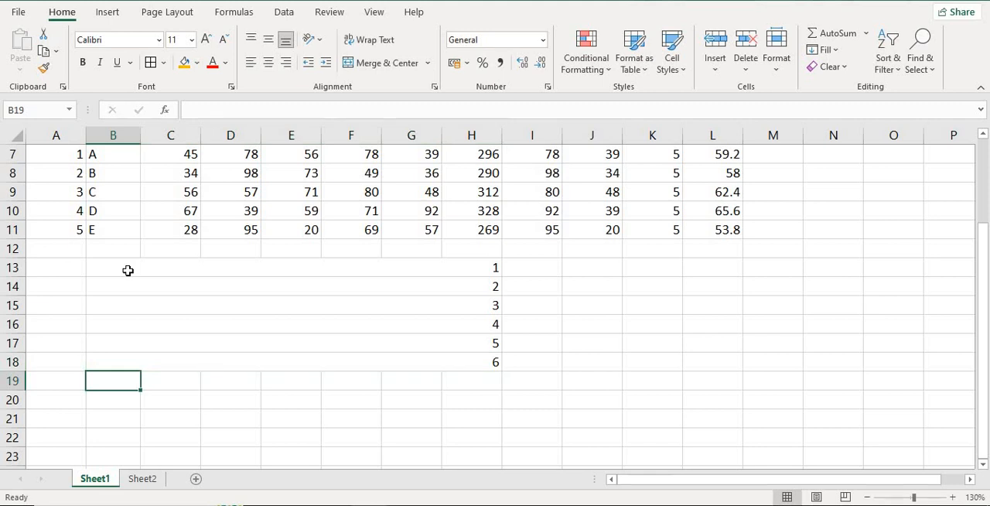
- Examine the numbered merged rows 13 to 18, first as a block and then row by row
{"action": "left_click_drag", "start_coordinate": [152, 269], "coordinate": [239, 361]}
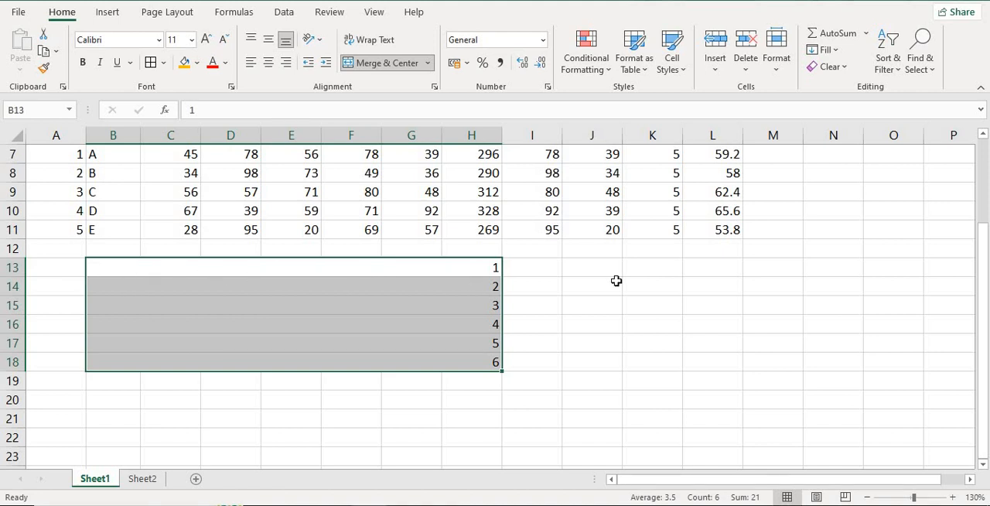
{"action": "left_click", "coordinate": [349, 267]}
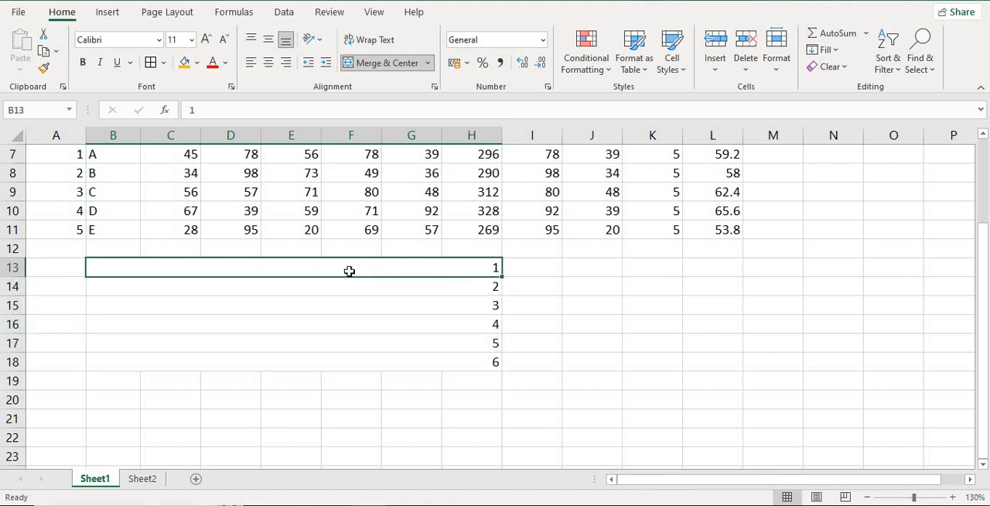
{"action": "left_click", "coordinate": [276, 286]}
{"action": "left_click", "coordinate": [294, 306]}
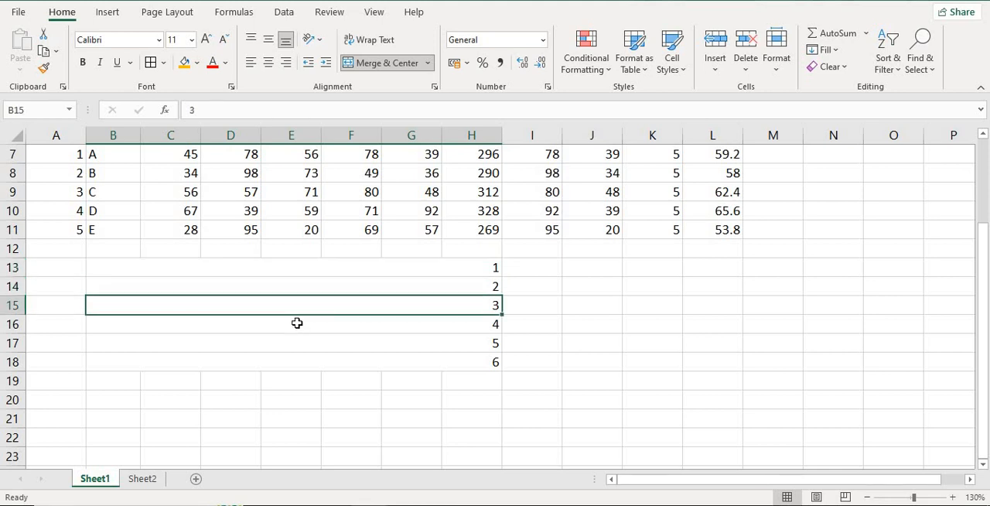
{"action": "left_click", "coordinate": [297, 323]}
{"action": "left_click", "coordinate": [300, 341]}
{"action": "left_click", "coordinate": [306, 363]}
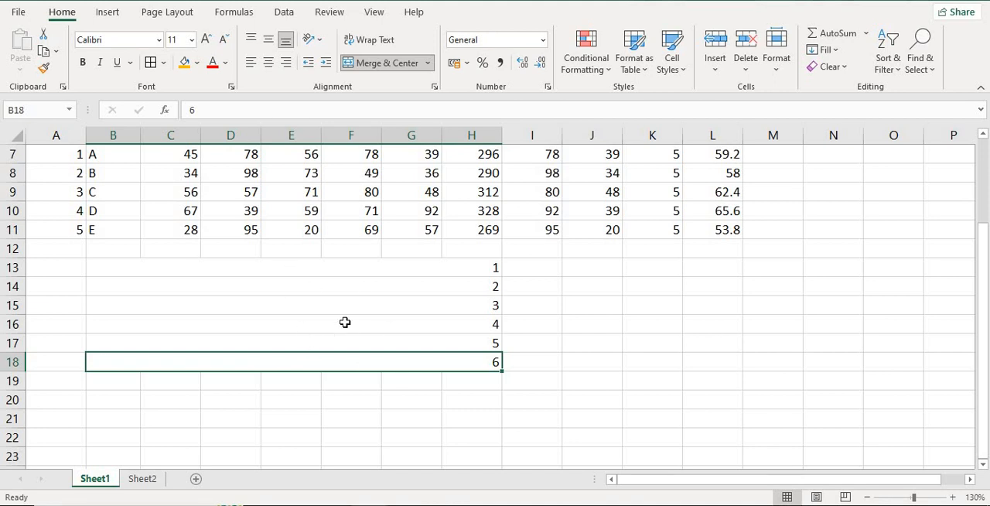
{"action": "scroll", "coordinate": [345, 323], "scroll_direction": "up", "scroll_amount": 2}
{"action": "scroll", "coordinate": [345, 322], "scroll_direction": "down", "scroll_amount": 2}
- Merge the blank range J13:N18 into a single large cell using Merge Cells
{"action": "left_click", "coordinate": [428, 63]}
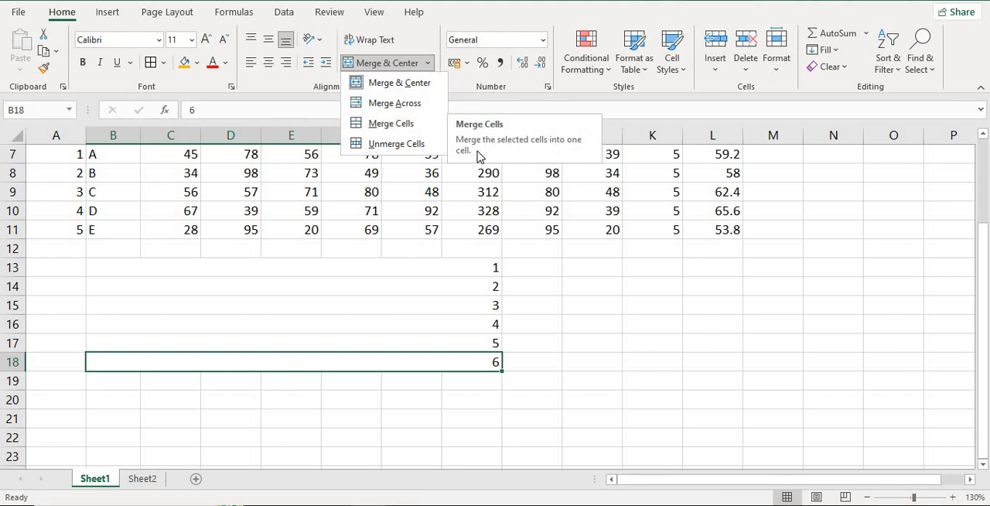
{"action": "left_click", "coordinate": [593, 265]}
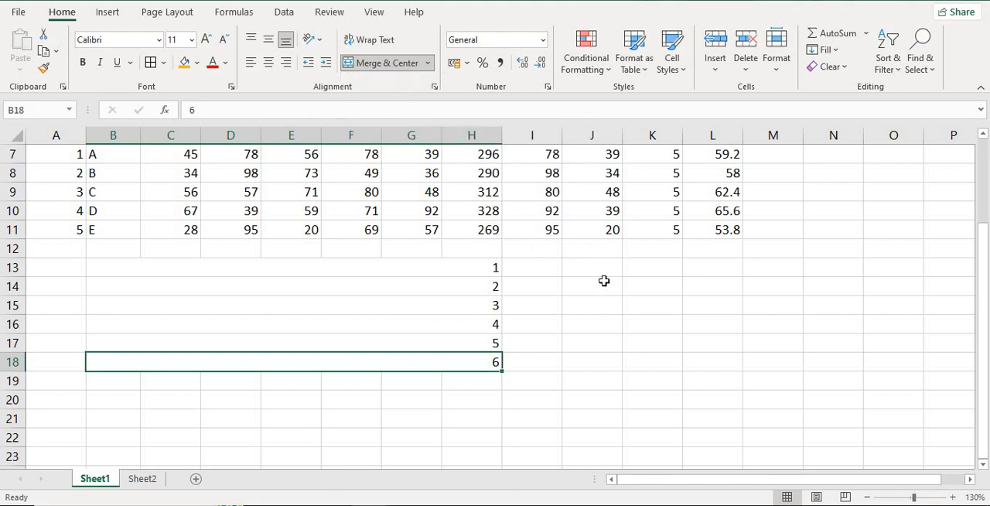
{"action": "left_click_drag", "start_coordinate": [590, 267], "coordinate": [839, 367]}
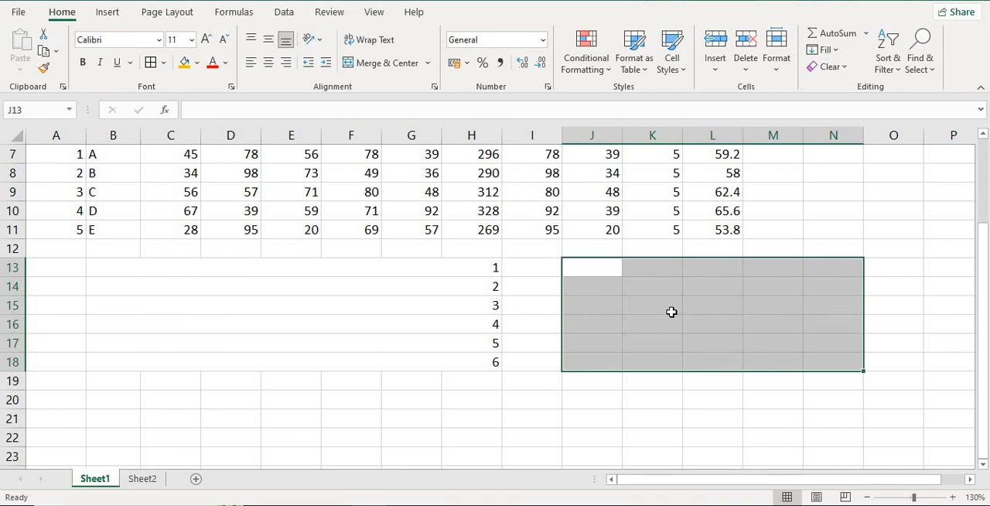
{"action": "left_click", "coordinate": [429, 64]}
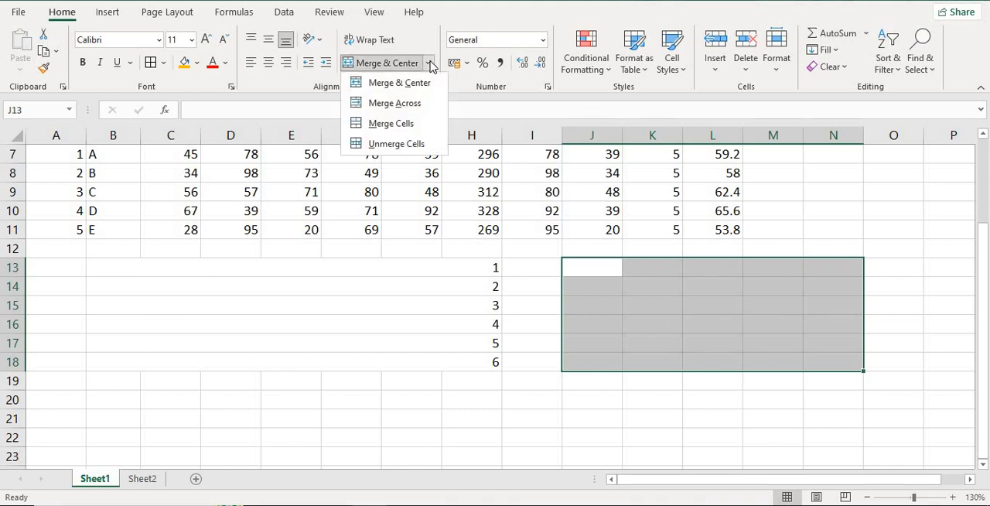
{"action": "left_click", "coordinate": [416, 123]}
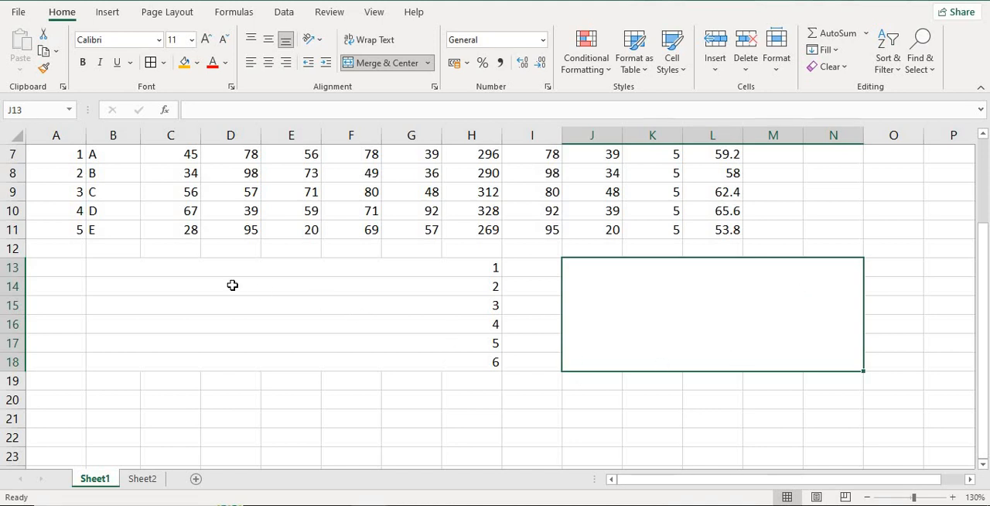
- Compare the row-by-row merged block B13:H18 with the single merged cell J13:N18
{"action": "left_click", "coordinate": [176, 268]}
{"action": "left_click_drag", "start_coordinate": [187, 284], "coordinate": [293, 361]}
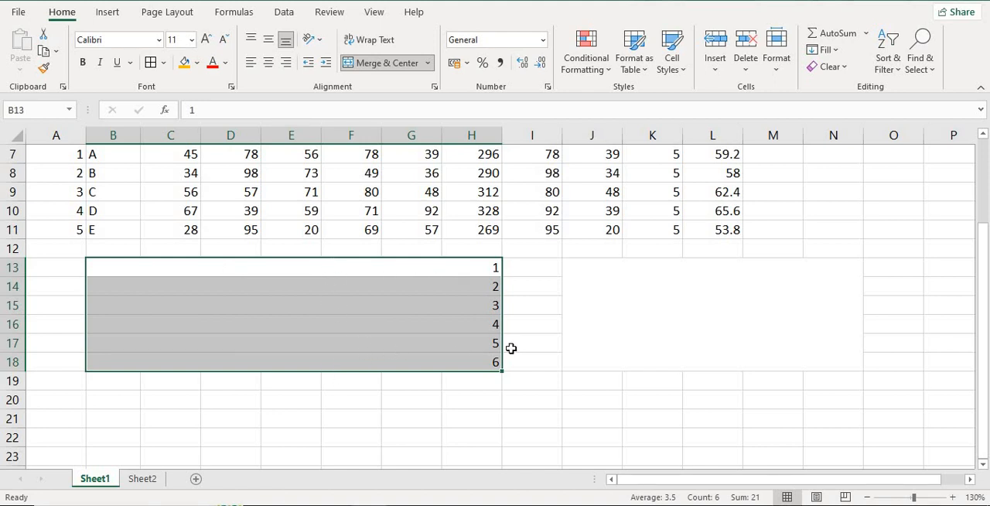
{"action": "left_click", "coordinate": [657, 302]}
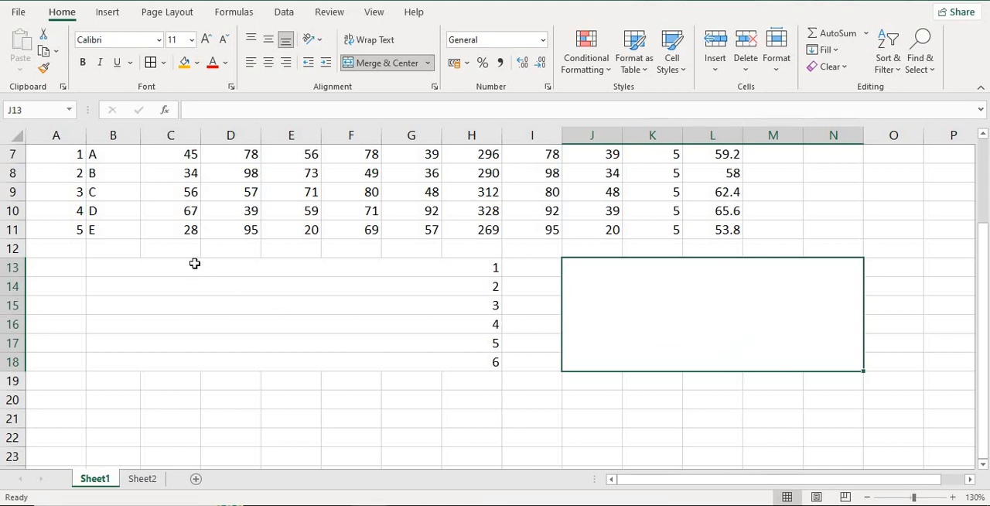
{"action": "left_click_drag", "start_coordinate": [196, 262], "coordinate": [343, 366]}
{"action": "left_click", "coordinate": [622, 303]}
{"action": "left_click_drag", "start_coordinate": [193, 272], "coordinate": [309, 353]}
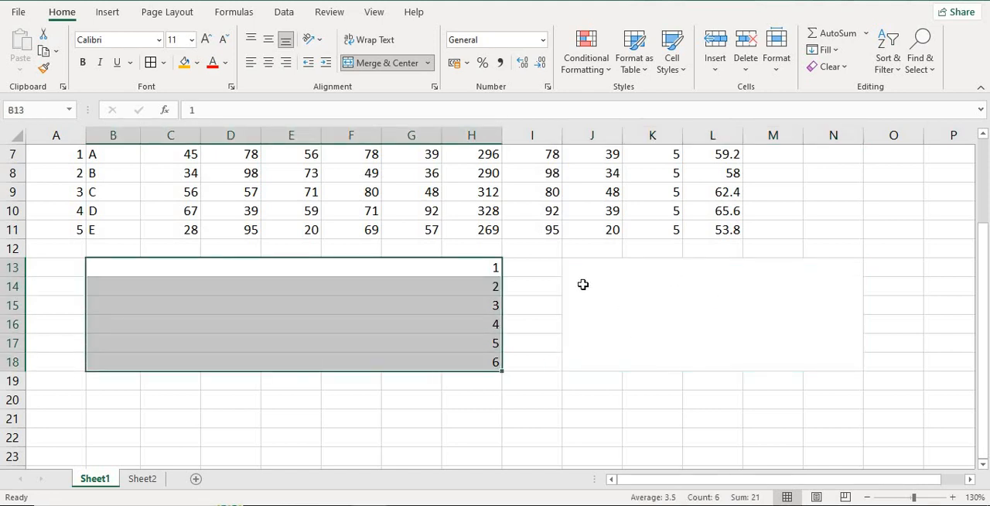
{"action": "left_click", "coordinate": [610, 301]}
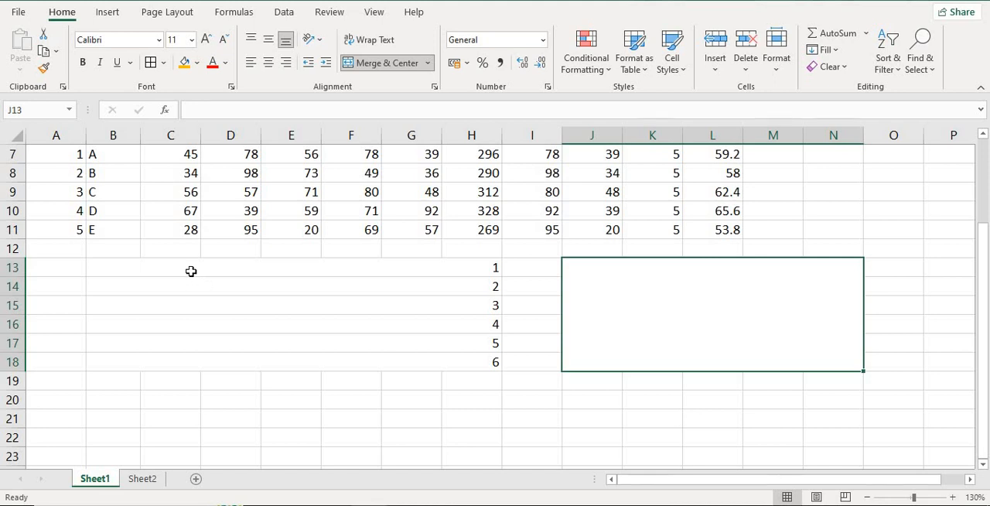
{"action": "left_click_drag", "start_coordinate": [191, 271], "coordinate": [271, 362]}
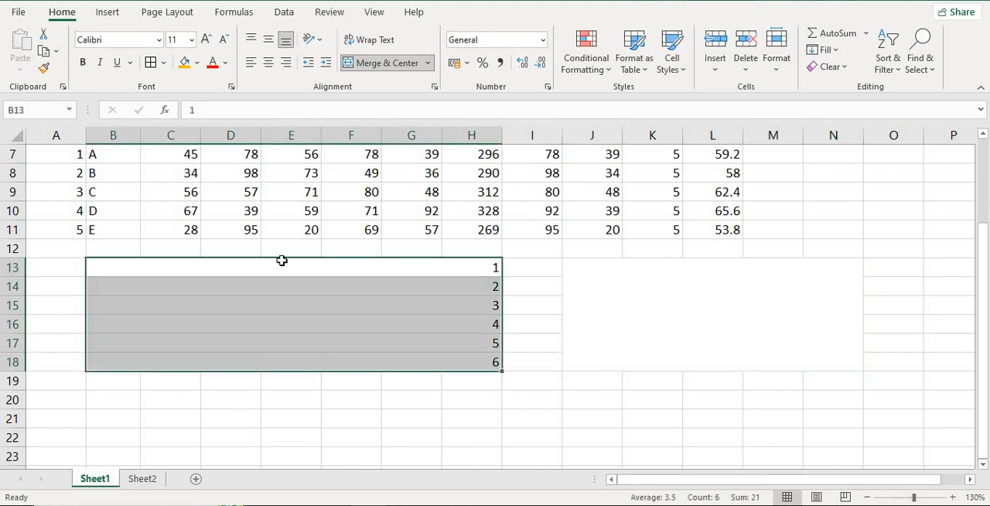
{"action": "left_click", "coordinate": [622, 308]}
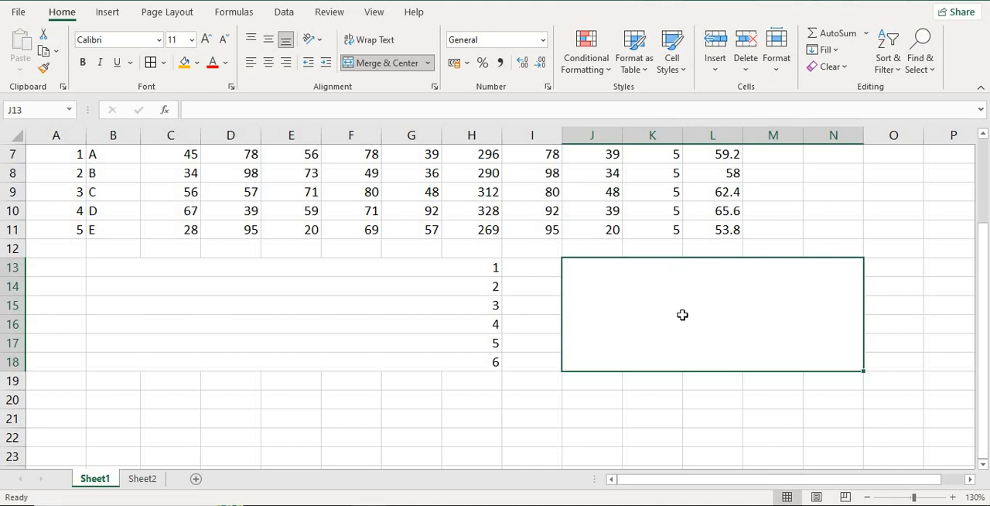
- Enter the text "merge cells" in the single merged cell J13:N18
{"action": "type", "text": "mer"}
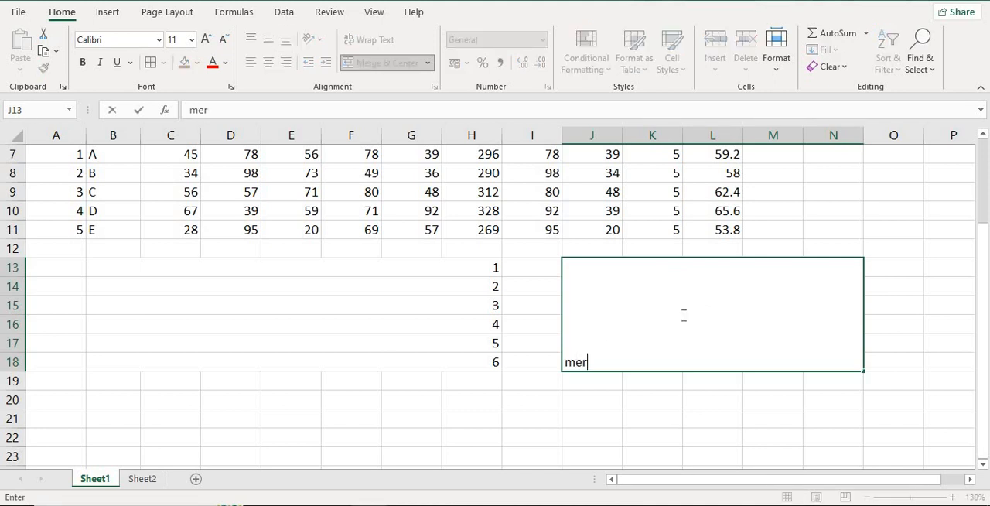
{"action": "type", "text": "ge cells"}
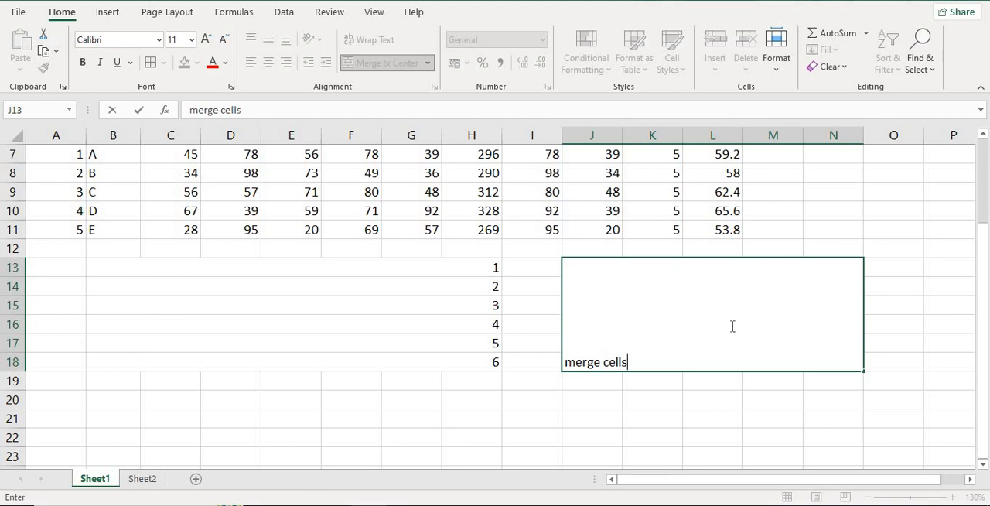
{"action": "left_click_drag", "start_coordinate": [183, 270], "coordinate": [343, 353]}
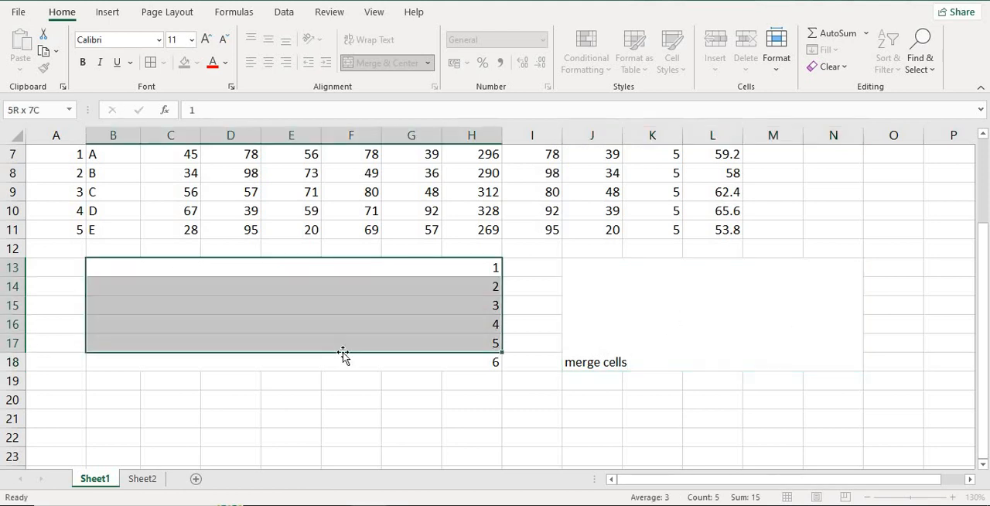
{"action": "left_click", "coordinate": [352, 358]}
- Unmerge the row-by-row merged block B13:H18 back into individual cells
{"action": "scroll", "coordinate": [381, 335], "scroll_direction": "down", "scroll_amount": 2}
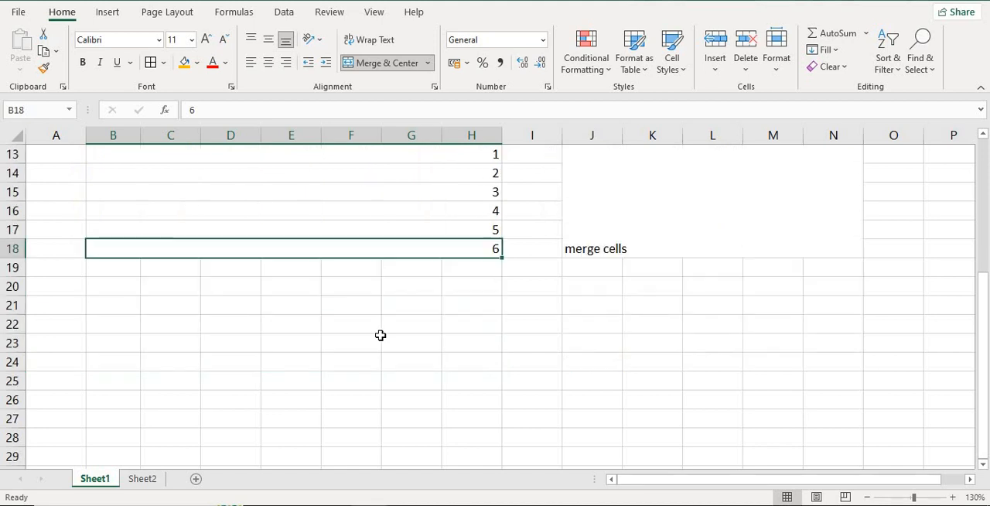
{"action": "scroll", "coordinate": [380, 335], "scroll_direction": "up", "scroll_amount": 1}
{"action": "scroll", "coordinate": [381, 335], "scroll_direction": "up", "scroll_amount": 3}
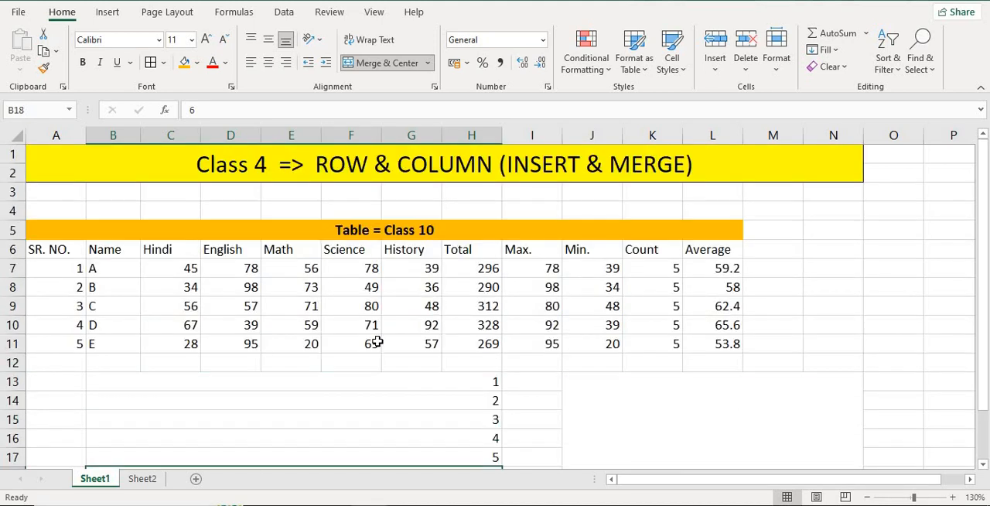
{"action": "left_click", "coordinate": [428, 64]}
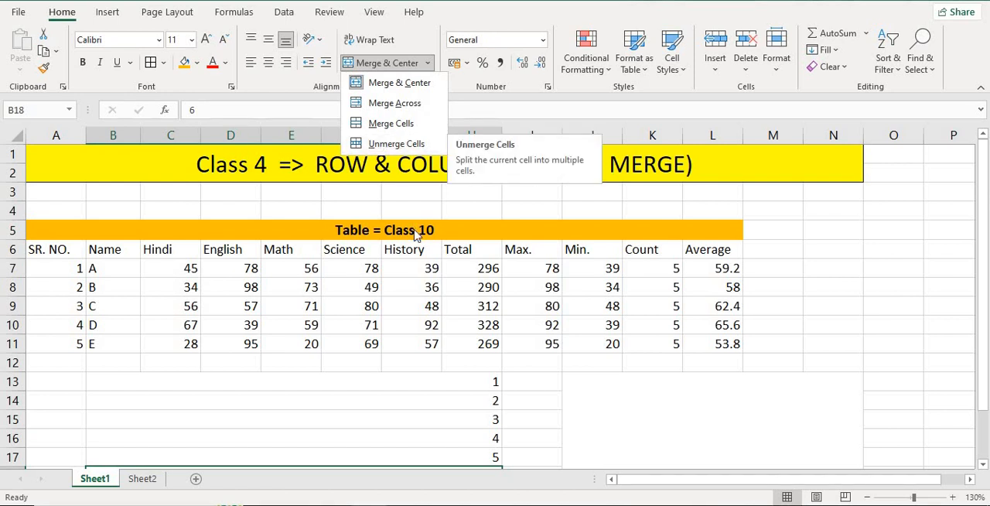
{"action": "scroll", "coordinate": [410, 255], "scroll_direction": "down", "scroll_amount": 3}
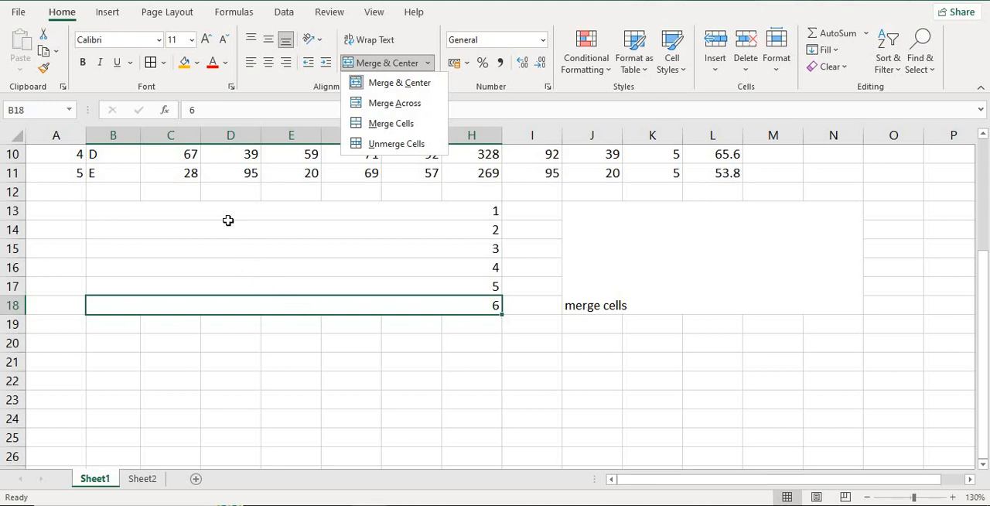
{"action": "left_click_drag", "start_coordinate": [229, 217], "coordinate": [272, 303]}
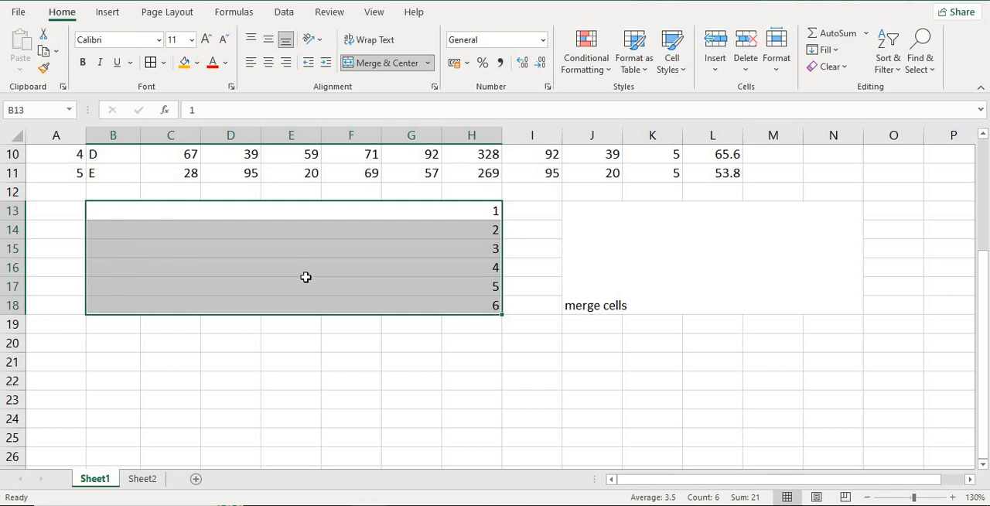
{"action": "left_click", "coordinate": [428, 63]}
{"action": "left_click", "coordinate": [399, 146]}
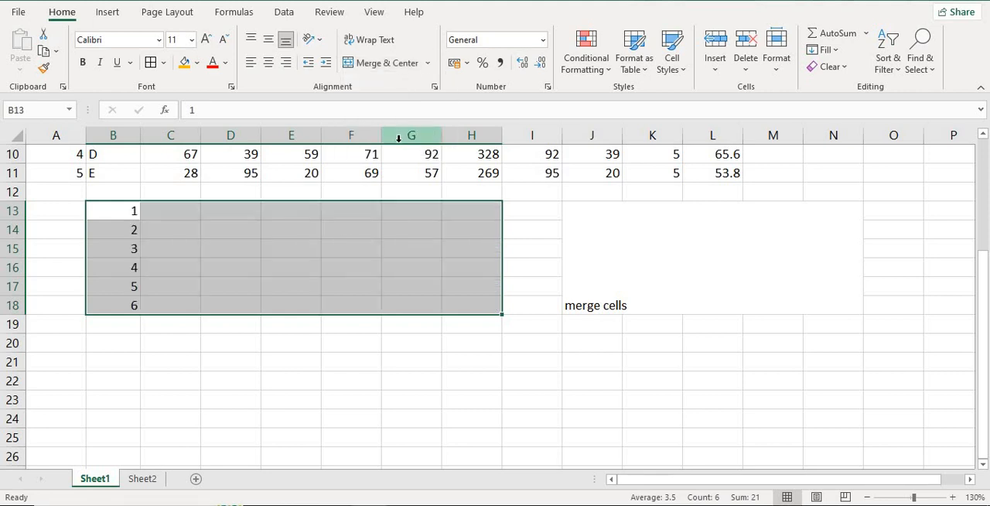
{"action": "left_click", "coordinate": [364, 264]}
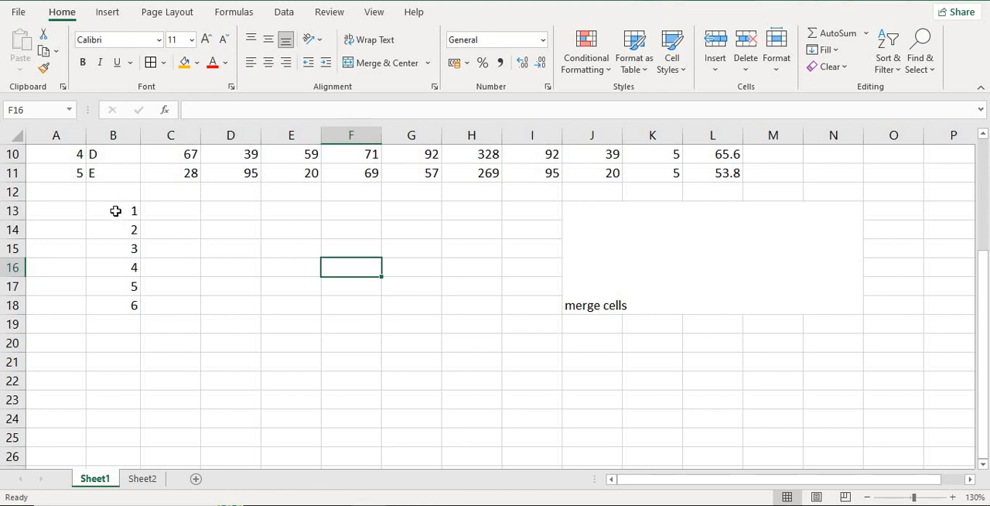
{"action": "left_click_drag", "start_coordinate": [115, 210], "coordinate": [473, 309]}
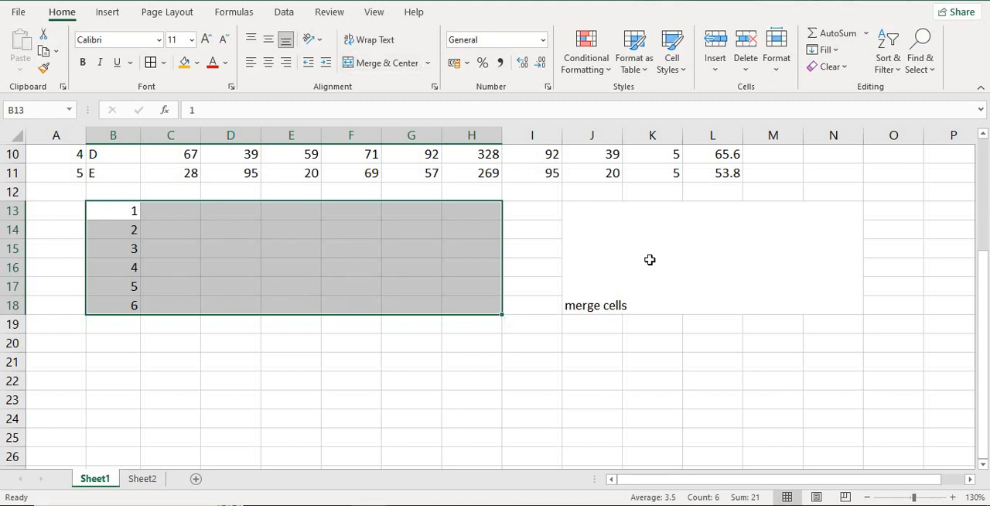
- Unmerge the large cell J13:N18 holding the text "merge cells" into individual cells
{"action": "left_click", "coordinate": [676, 262]}
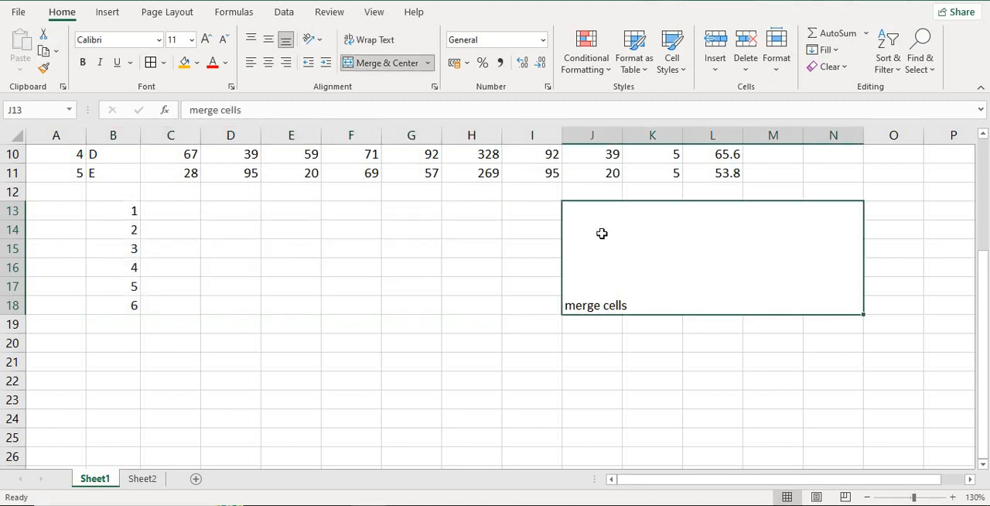
{"action": "left_click", "coordinate": [431, 69]}
{"action": "left_click", "coordinate": [403, 144]}
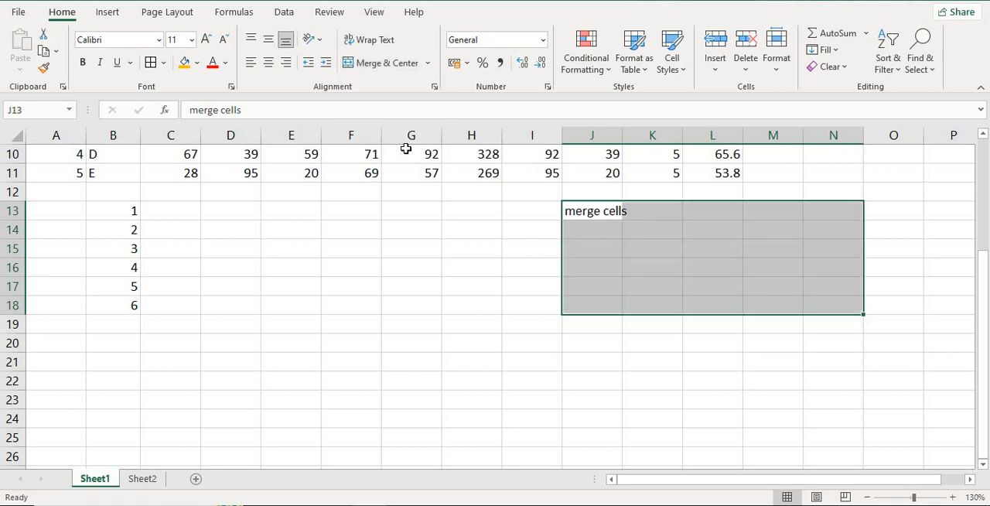
{"action": "left_click", "coordinate": [706, 237]}
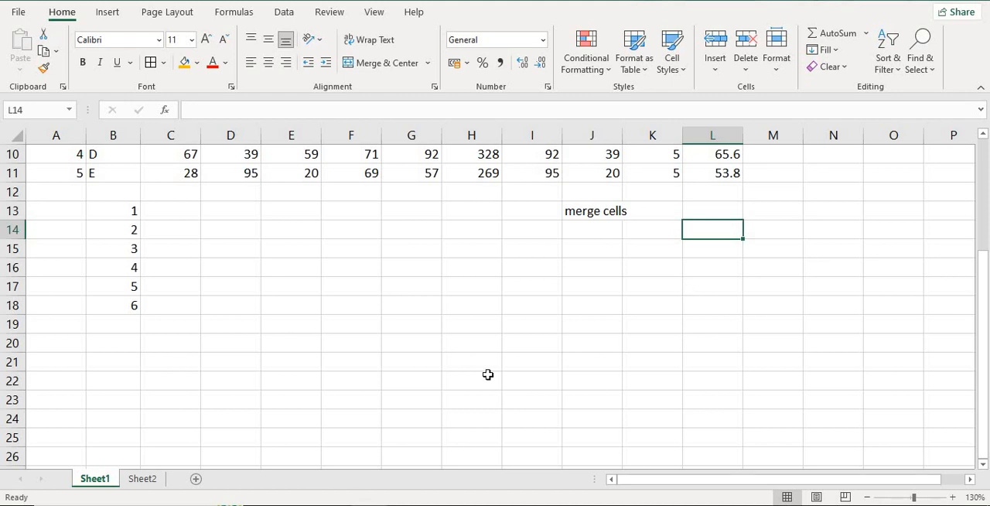
- Review the available merge options, the merged table title in row 5 and the unmerged ranges below the marks table
{"action": "scroll", "coordinate": [520, 295], "scroll_direction": "up", "scroll_amount": 1}
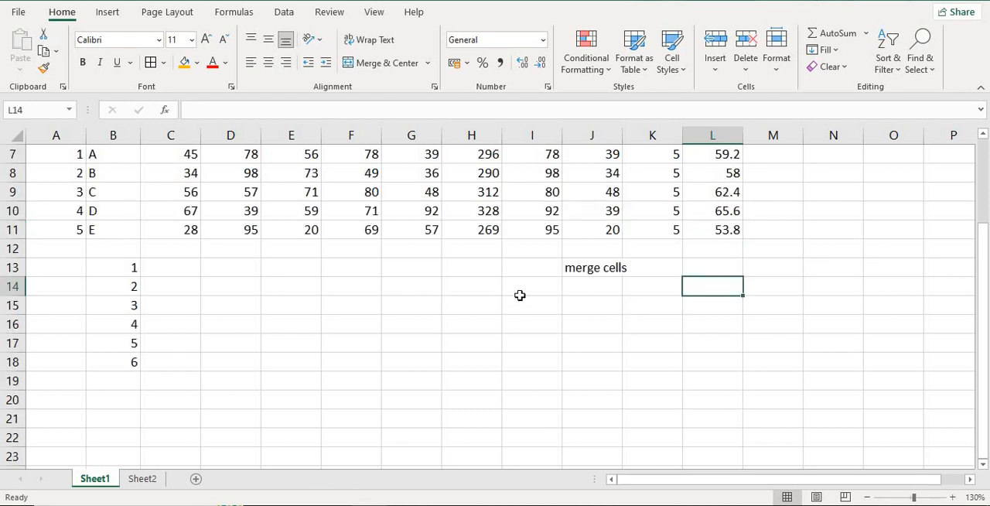
{"action": "scroll", "coordinate": [520, 295], "scroll_direction": "up", "scroll_amount": 2}
{"action": "left_click", "coordinate": [428, 65]}
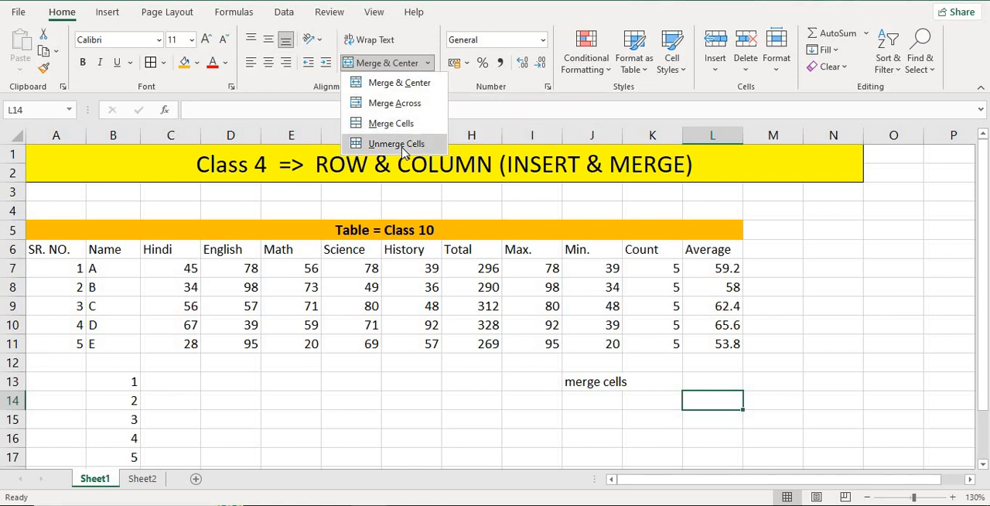
{"action": "left_click", "coordinate": [427, 229]}
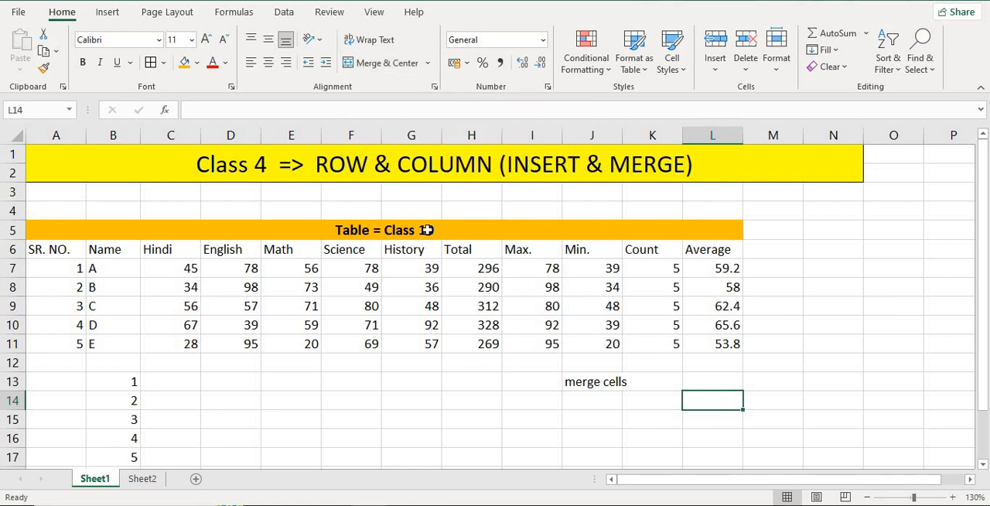
{"action": "left_click", "coordinate": [427, 229]}
{"action": "scroll", "coordinate": [473, 230], "scroll_direction": "down", "scroll_amount": 3}
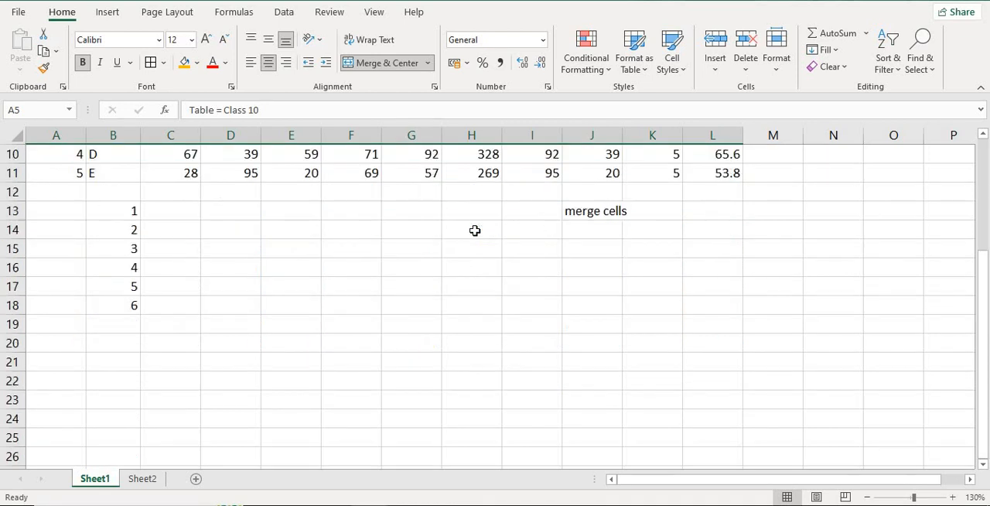
{"action": "scroll", "coordinate": [473, 231], "scroll_direction": "up", "scroll_amount": 3}
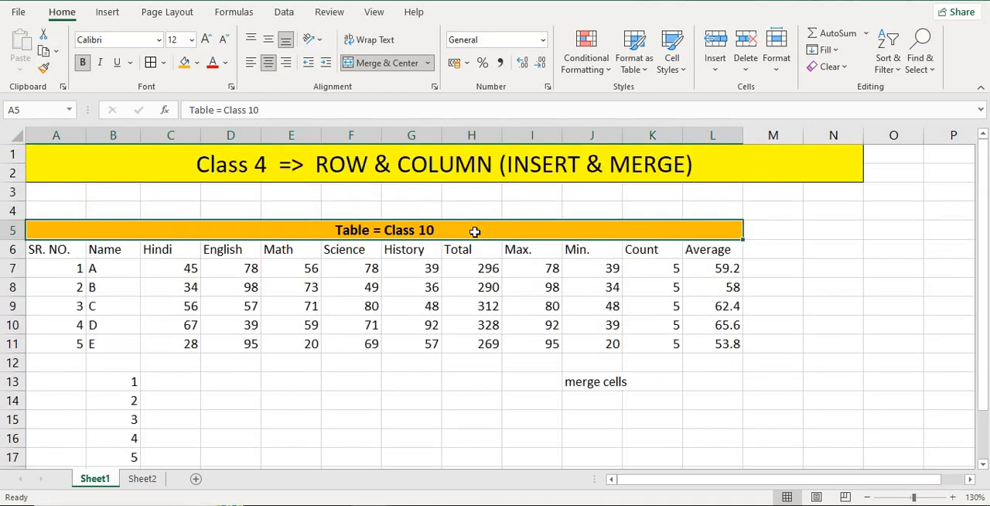
{"action": "scroll", "coordinate": [473, 248], "scroll_direction": "down", "scroll_amount": 4}
{"action": "scroll", "coordinate": [450, 256], "scroll_direction": "up", "scroll_amount": 4}
{"action": "scroll", "coordinate": [432, 284], "scroll_direction": "down", "scroll_amount": 4}
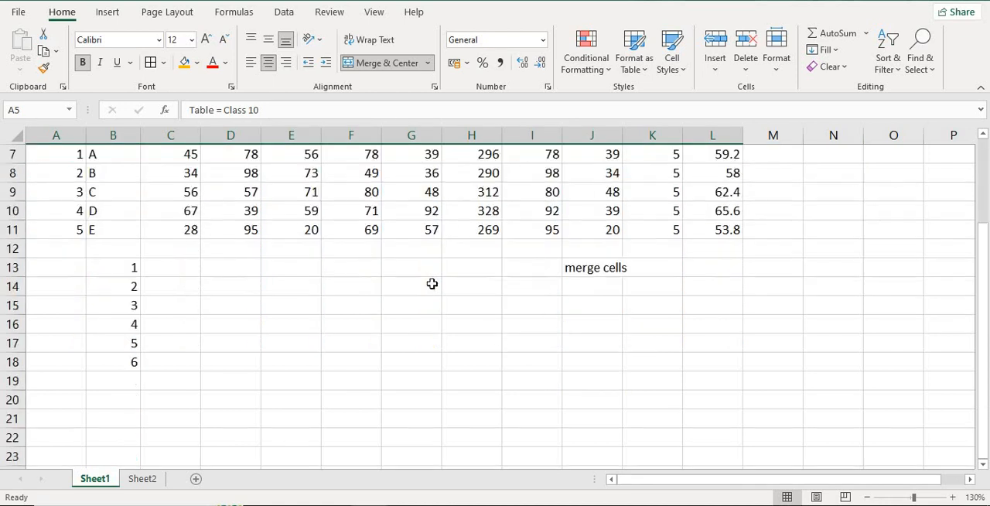
{"action": "scroll", "coordinate": [431, 283], "scroll_direction": "up", "scroll_amount": 1}
{"action": "scroll", "coordinate": [431, 284], "scroll_direction": "up", "scroll_amount": 3}
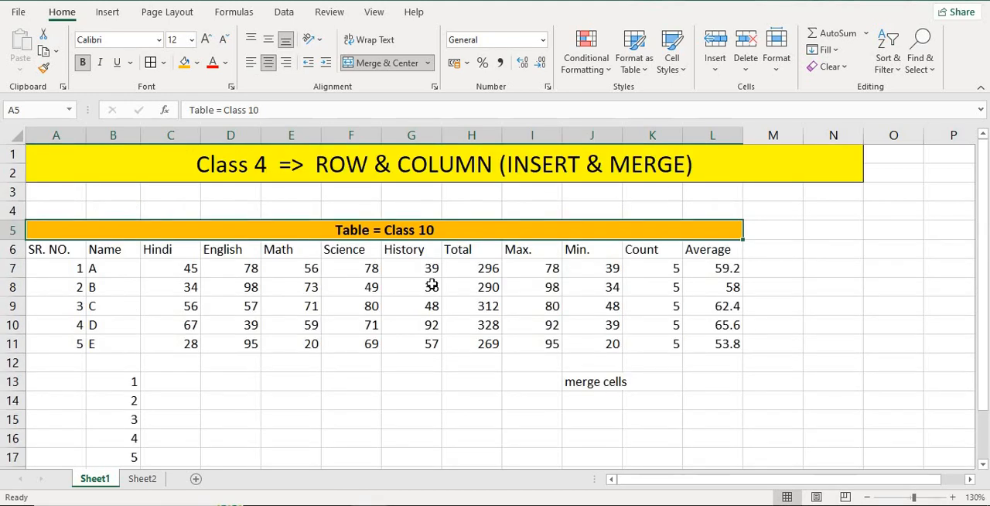
{"action": "scroll", "coordinate": [431, 283], "scroll_direction": "down", "scroll_amount": 4}
{"action": "scroll", "coordinate": [432, 283], "scroll_direction": "up", "scroll_amount": 4}
{"action": "scroll", "coordinate": [429, 286], "scroll_direction": "down", "scroll_amount": 5}
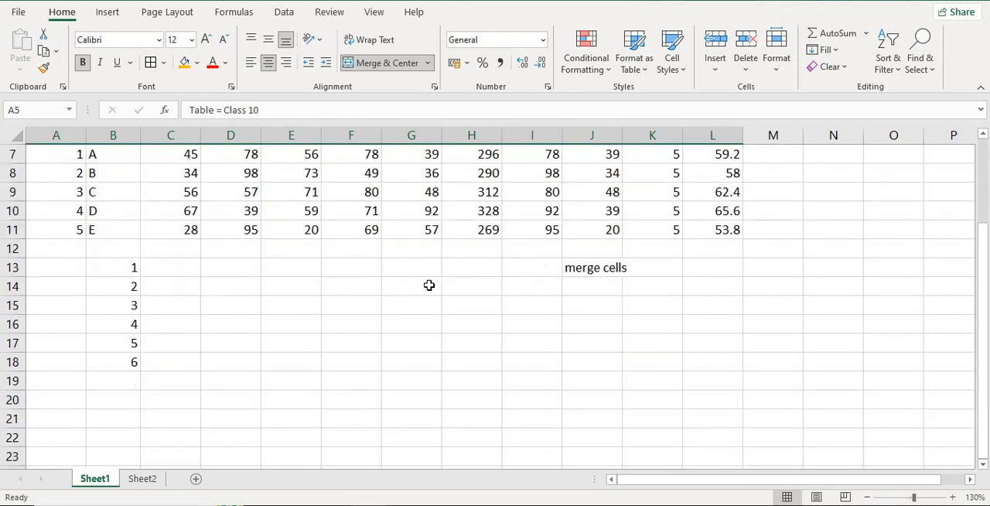
{"action": "scroll", "coordinate": [429, 286], "scroll_direction": "up", "scroll_amount": 5}
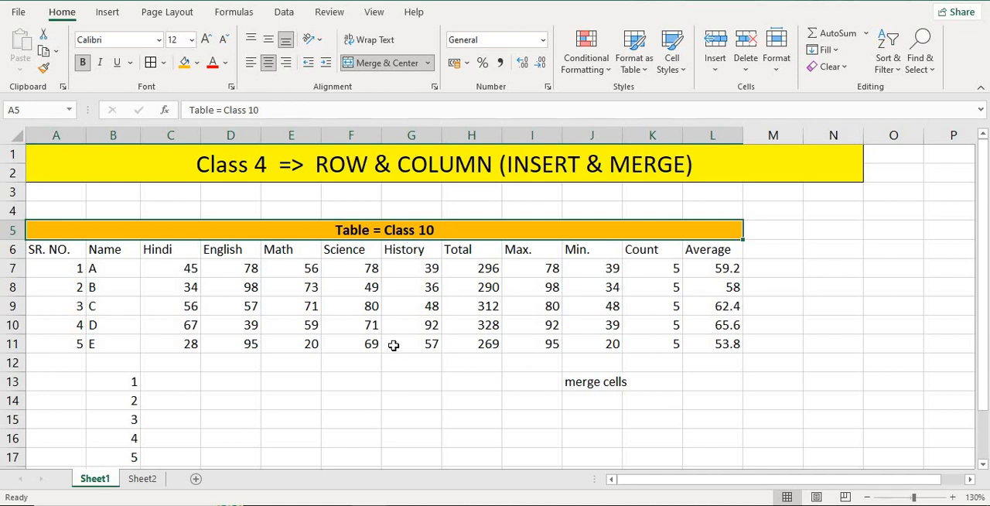
{"action": "scroll", "coordinate": [394, 345], "scroll_direction": "down", "scroll_amount": 2}
{"action": "scroll", "coordinate": [394, 345], "scroll_direction": "up", "scroll_amount": 2}
{"action": "scroll", "coordinate": [391, 327], "scroll_direction": "down", "scroll_amount": 1}
{"action": "scroll", "coordinate": [363, 325], "scroll_direction": "up", "scroll_amount": 1}
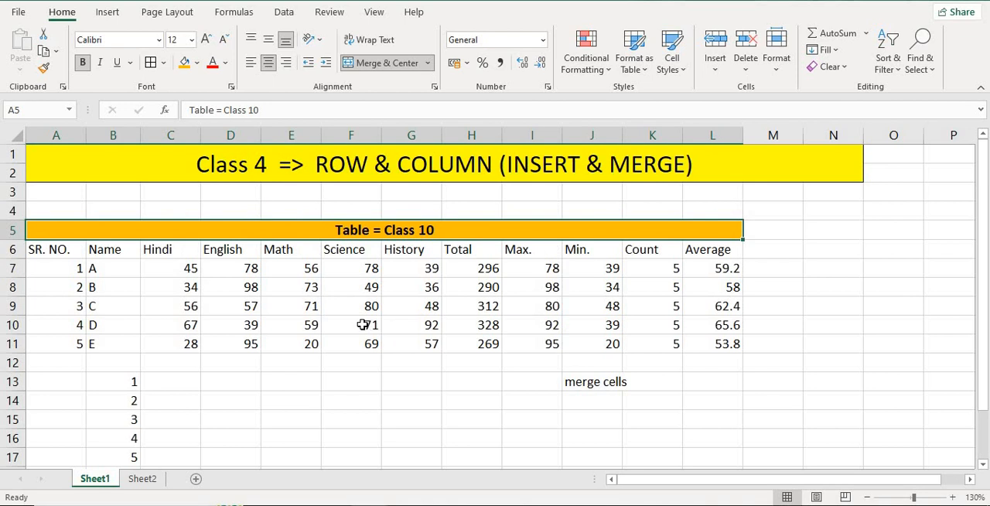
- Switch to the blank Sheet2 and set its zoom to 130%
{"action": "left_click", "coordinate": [146, 479]}
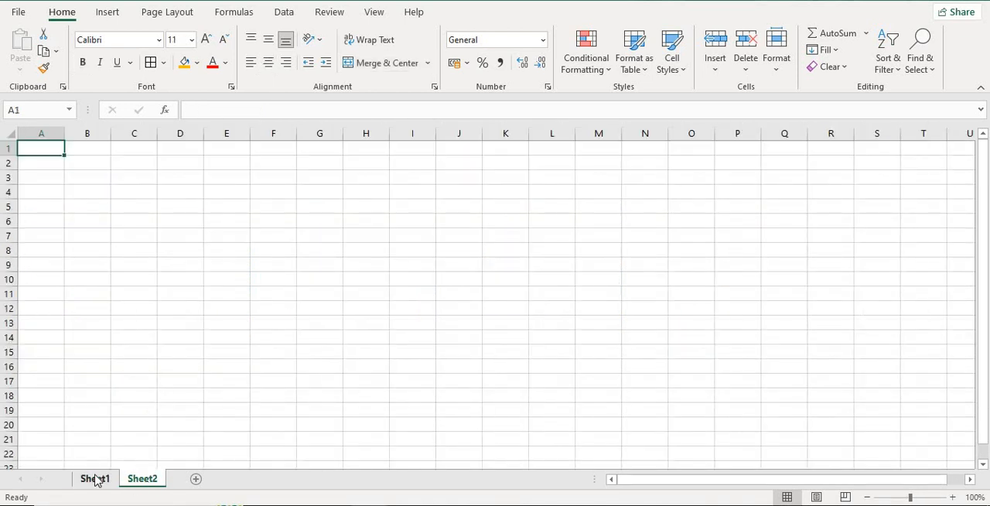
{"action": "left_click", "coordinate": [94, 479]}
{"action": "left_click", "coordinate": [139, 479]}
{"action": "left_click", "coordinate": [953, 497]}
{"action": "left_click", "coordinate": [952, 497]}
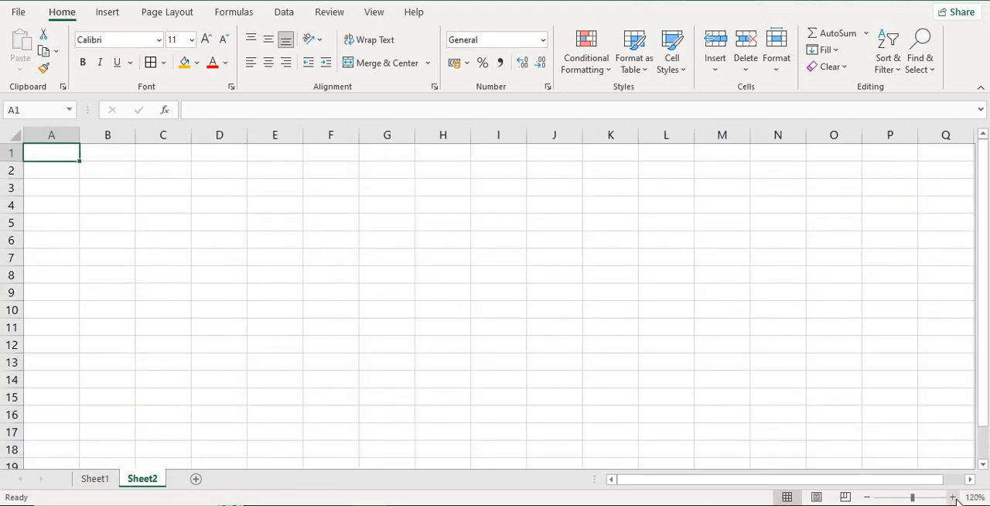
{"action": "left_click", "coordinate": [953, 497]}
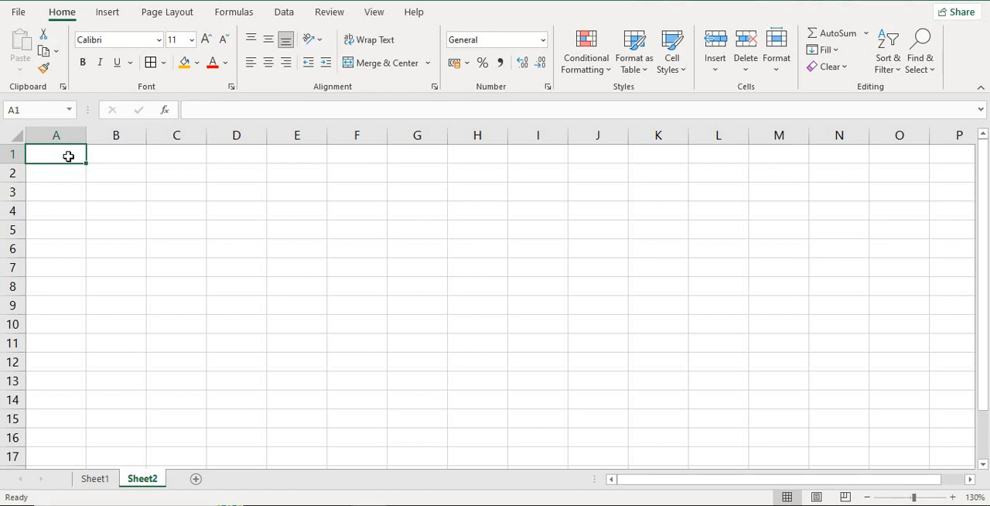
- Enter the column headings "SR. No." in A2 and "Name" in B2
{"action": "key", "text": "Down"}
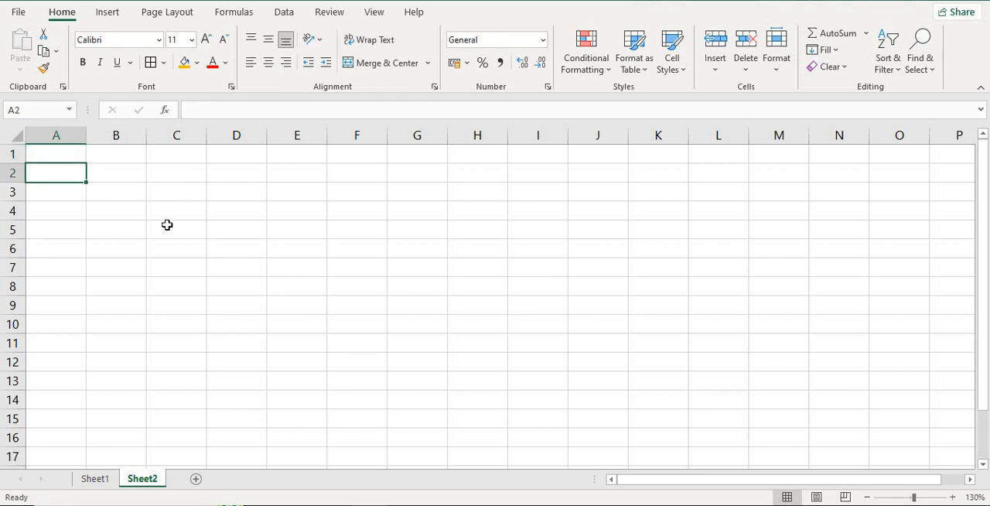
{"action": "type", "text": "SR"}
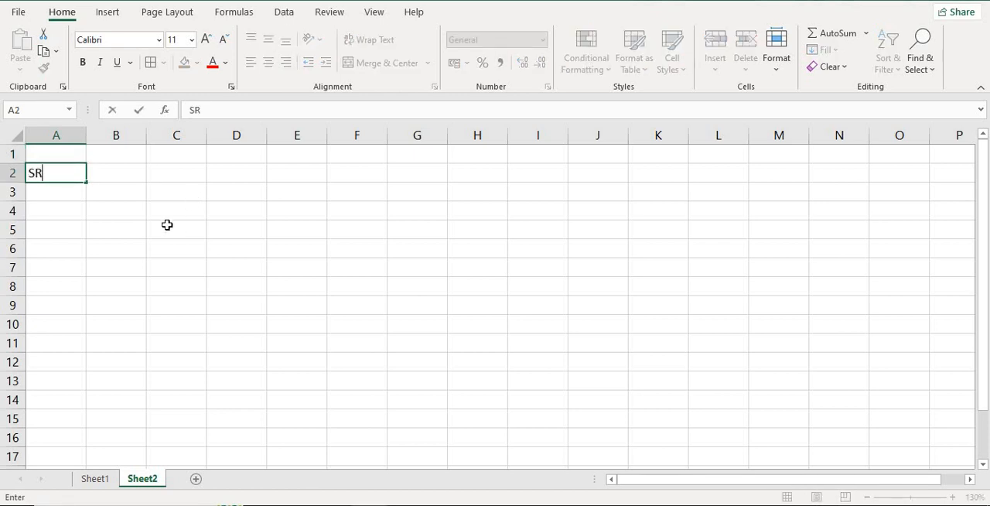
{"action": "type", "text": ". No."}
{"action": "key", "text": "Tab"}
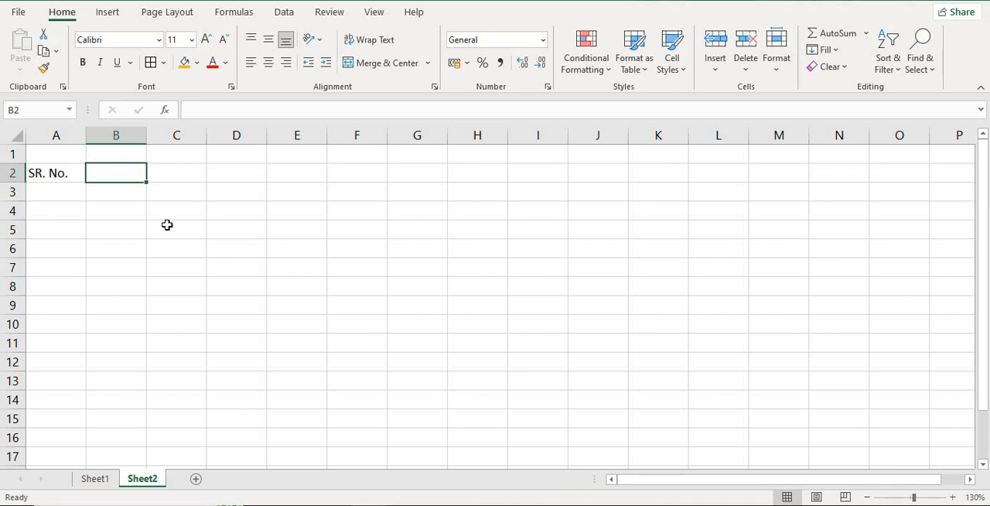
{"action": "type", "text": "Name"}
{"action": "key", "text": "Tab"}
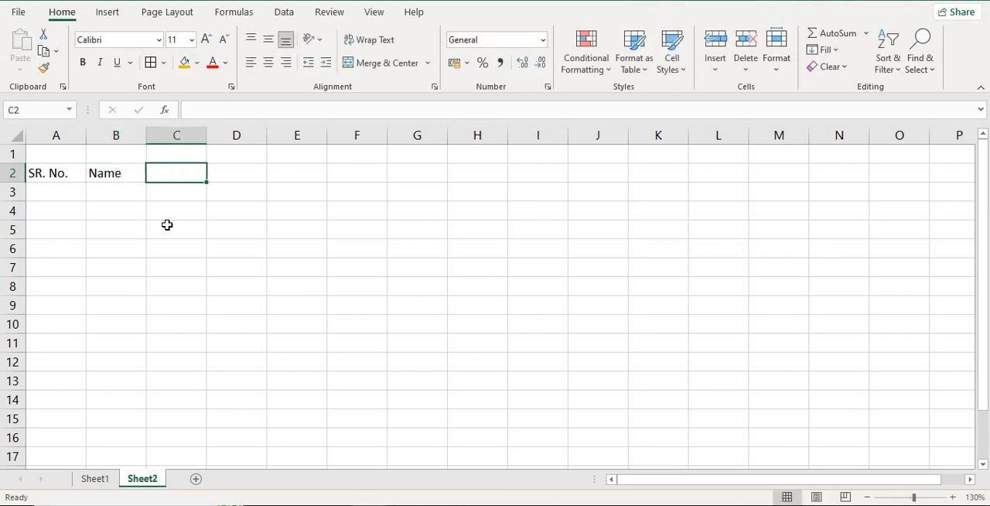
- Extend the heading in B2 so it reads "Name of Student"
{"action": "key", "text": "Left"}
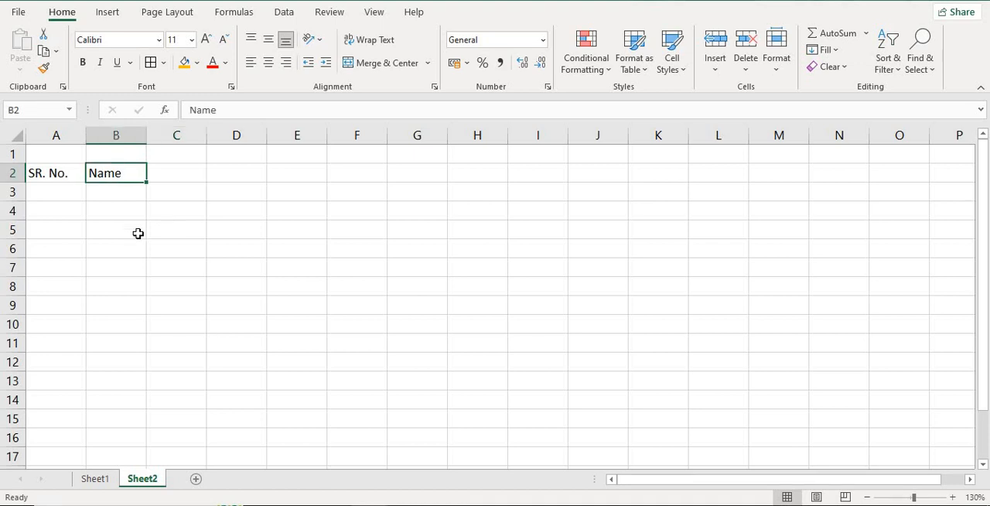
{"action": "key", "text": "F2"}
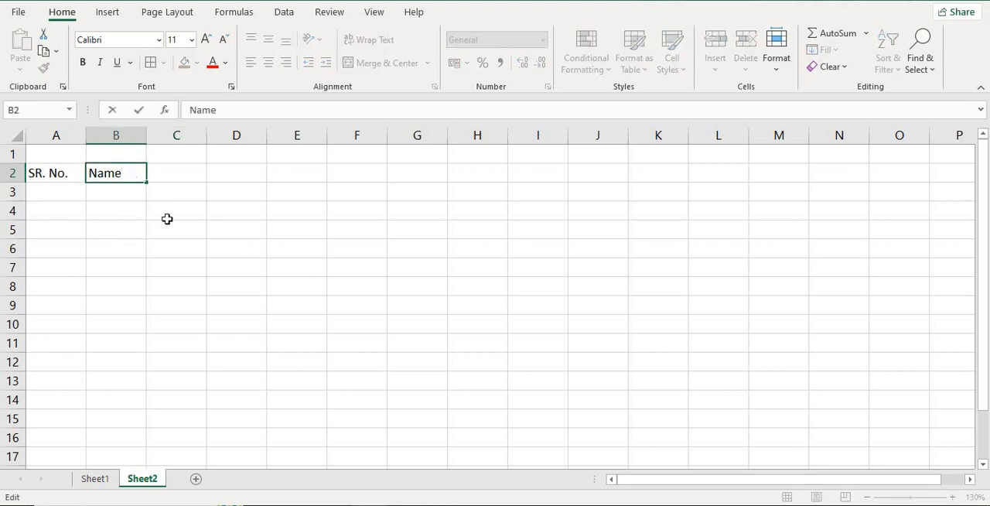
{"action": "type", "text": "of Student"}
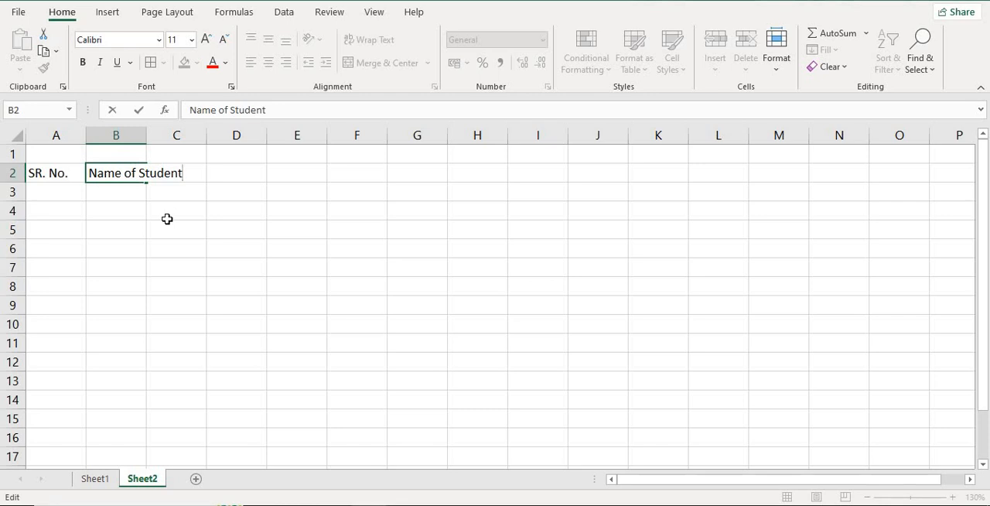
{"action": "left_click", "coordinate": [219, 176]}
{"action": "left_click", "coordinate": [195, 174]}
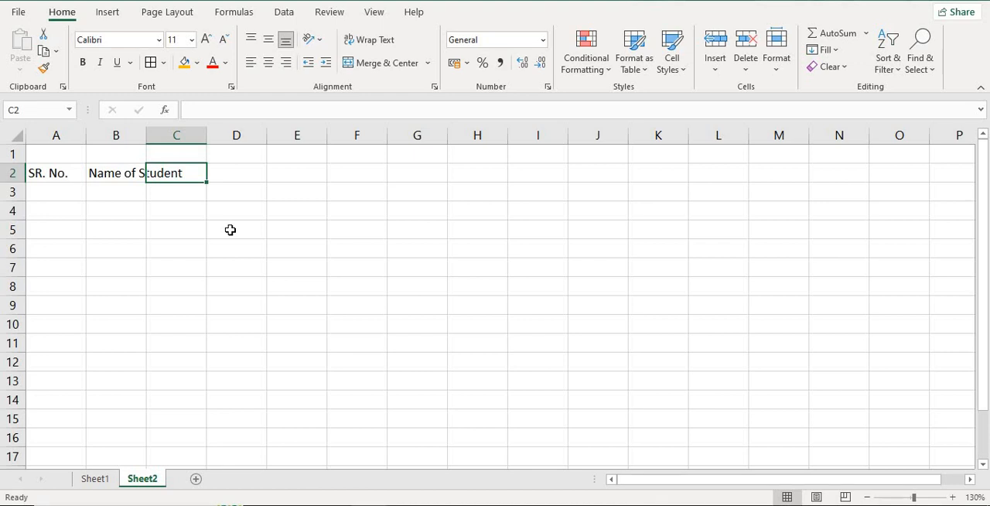
- Enter the subject headings "Hindi" in C2, "Math" in D2 and "Science" in E2
{"action": "type", "text": "H"}
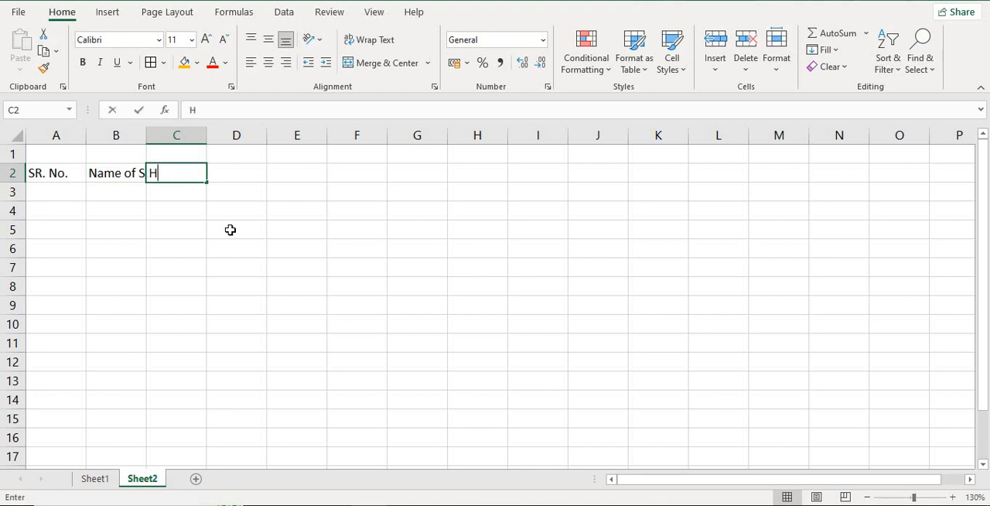
{"action": "type", "text": "indi"}
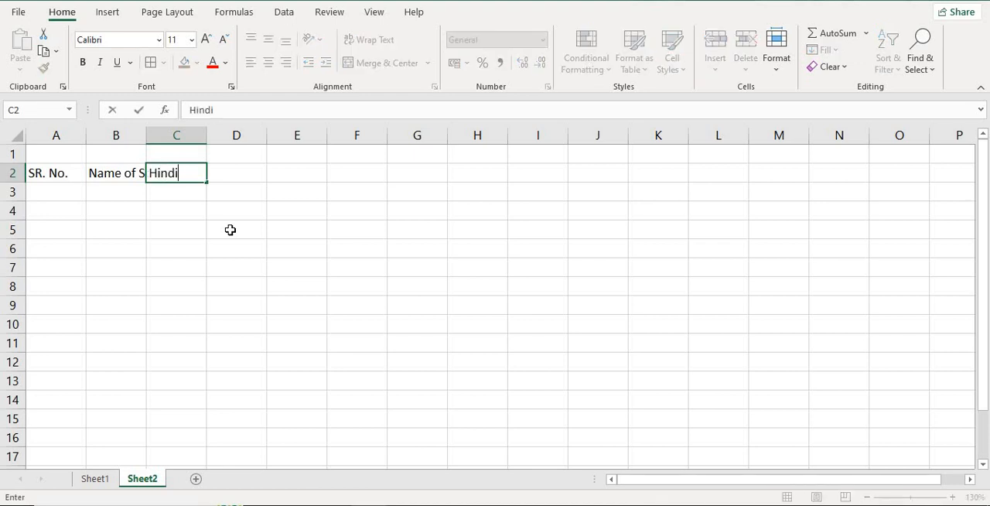
{"action": "key", "text": "Tab"}
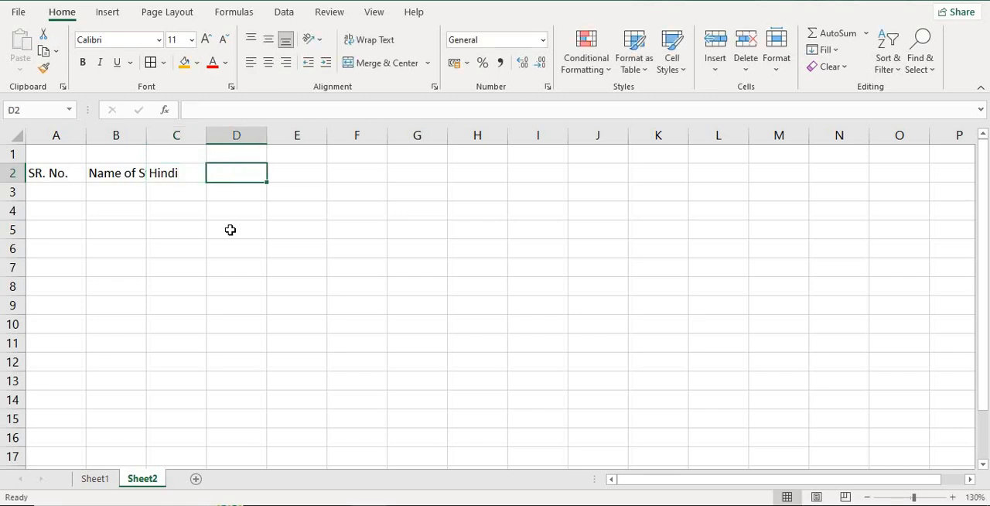
{"action": "type", "text": "Math"}
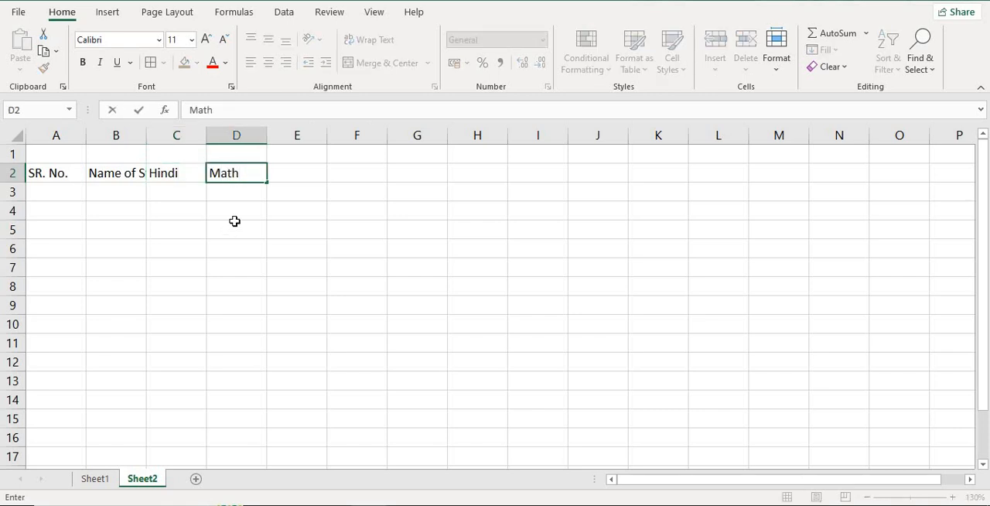
{"action": "key", "text": "Tab"}
{"action": "type", "text": "S"}
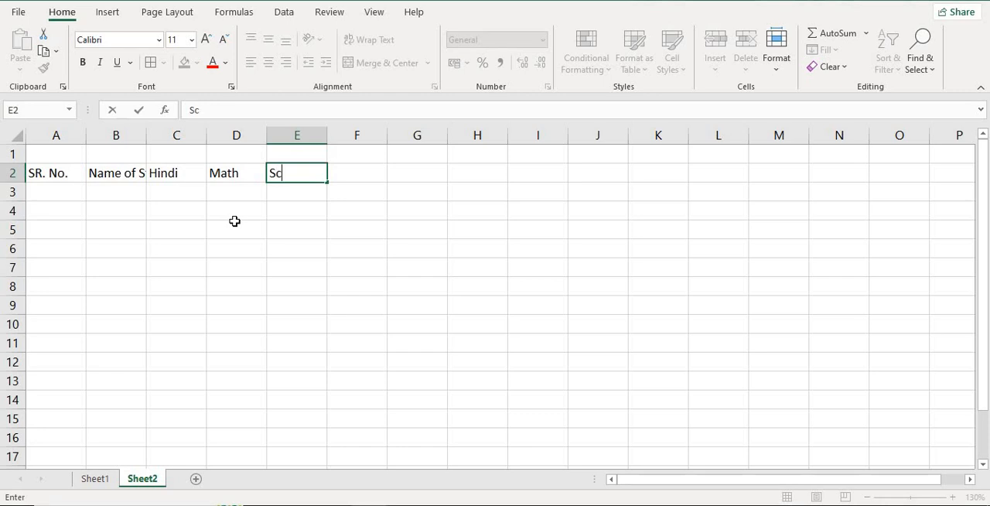
{"action": "type", "text": "cience"}
{"action": "key", "text": "Tab"}
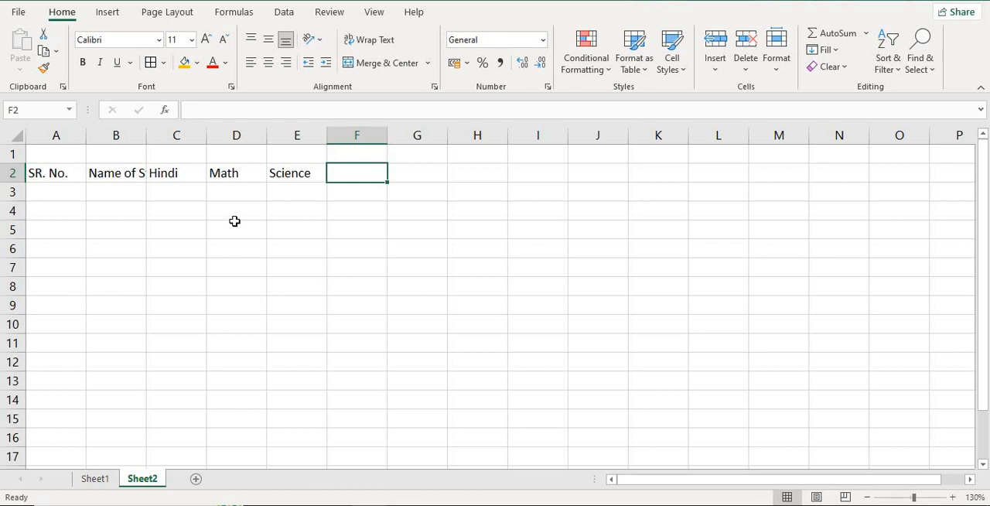
- Add the subject headings "English" in F2 and "History" in G2
{"action": "type", "text": "English"}
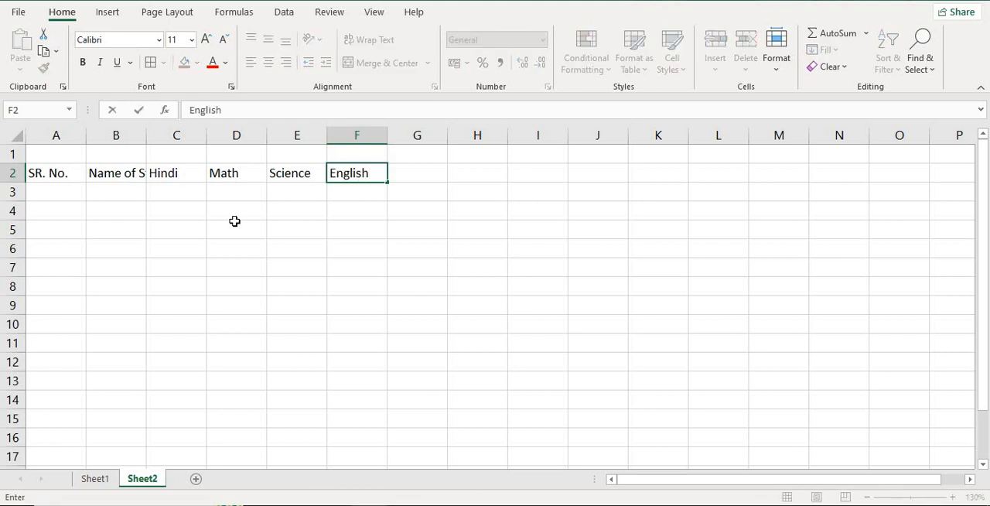
{"action": "key", "text": "Tab"}
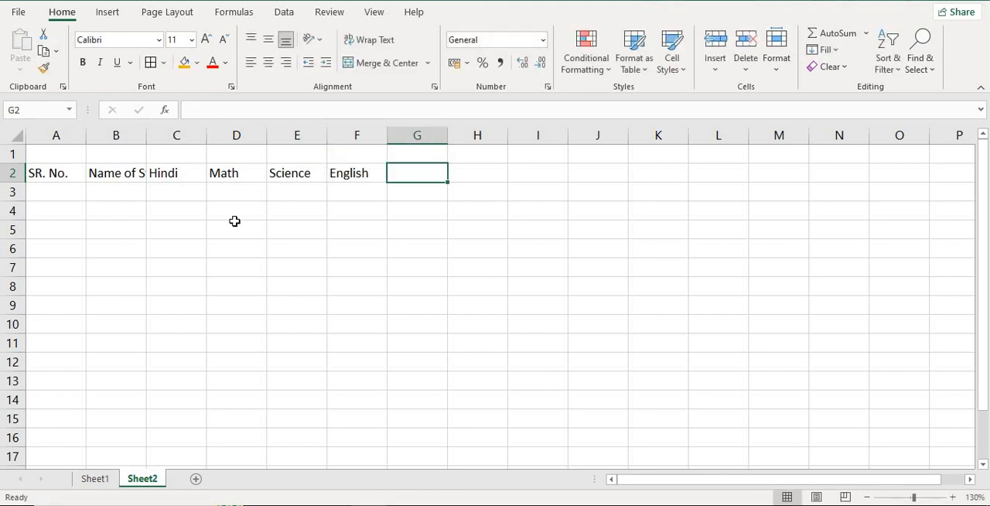
{"action": "type", "text": "H"}
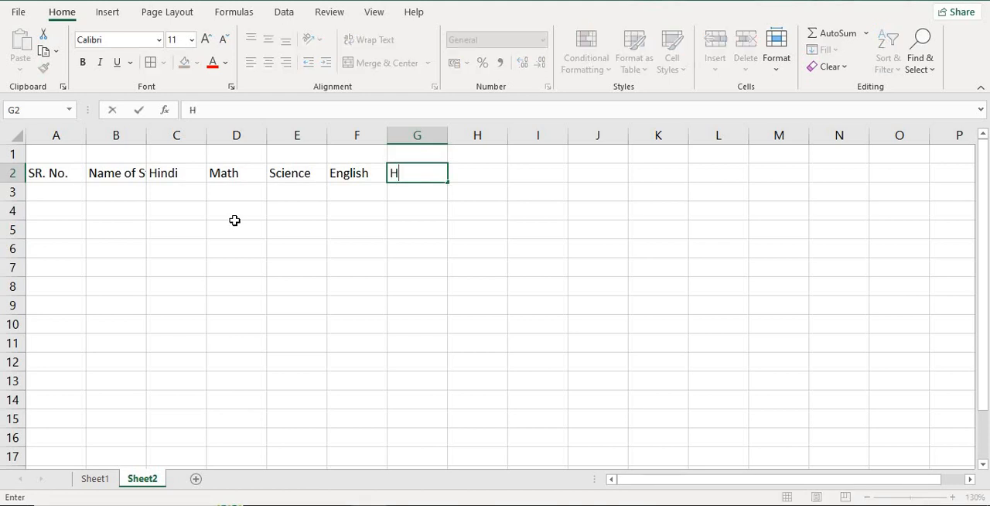
{"action": "type", "text": "istory"}
{"action": "key", "text": "Tab"}
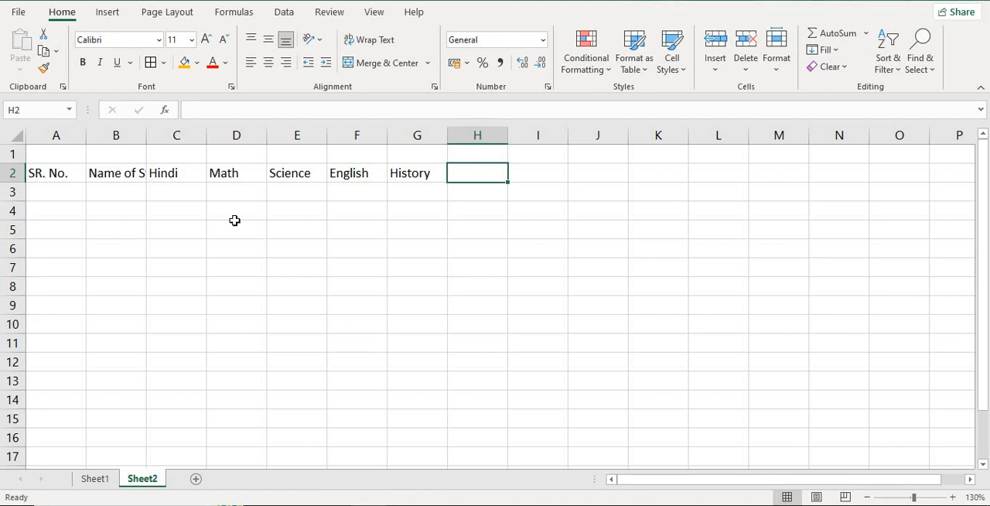
- Complete the heading row with "Total" in H2, "Max." in I2 and "Min." in J2
{"action": "type", "text": "Total"}
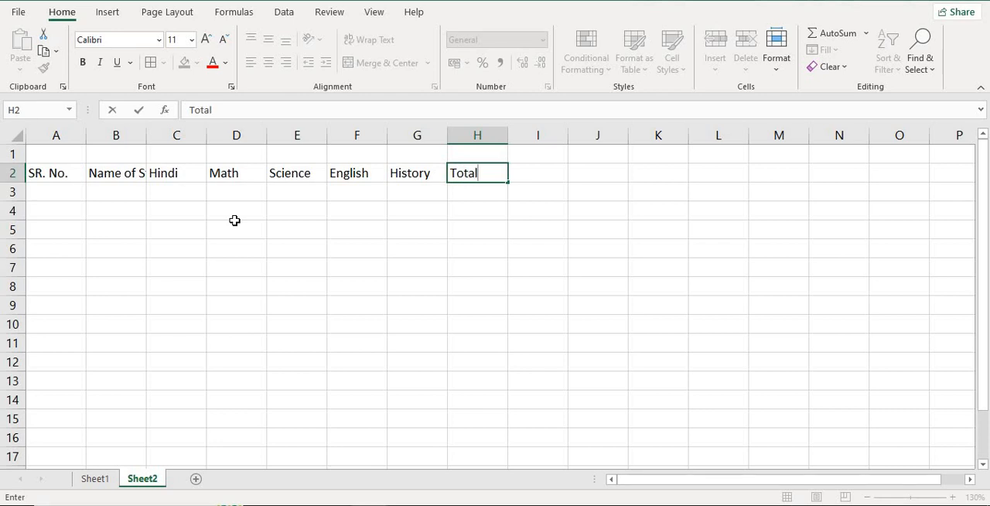
{"action": "key", "text": "Tab"}
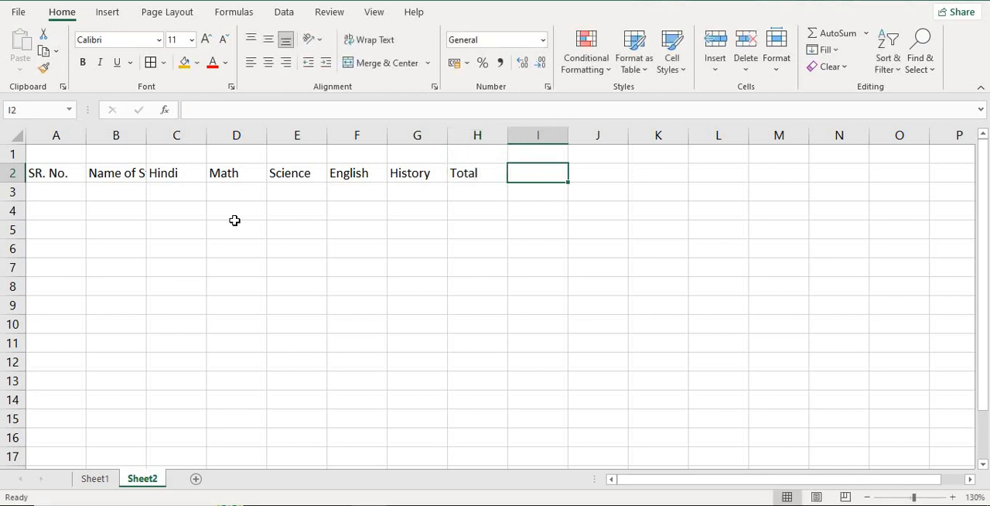
{"action": "type", "text": "Max"}
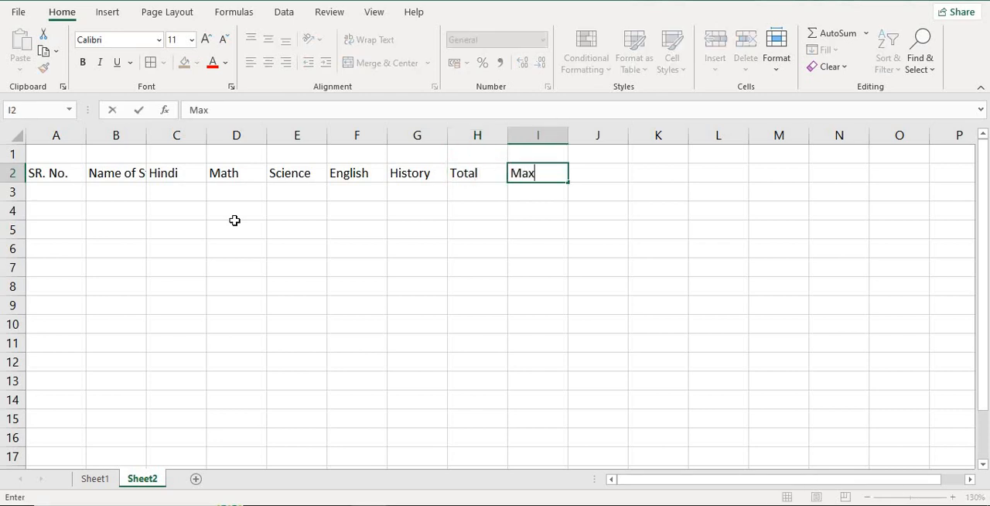
{"action": "type", "text": "."}
{"action": "key", "text": "Tab"}
{"action": "type", "text": "Min"}
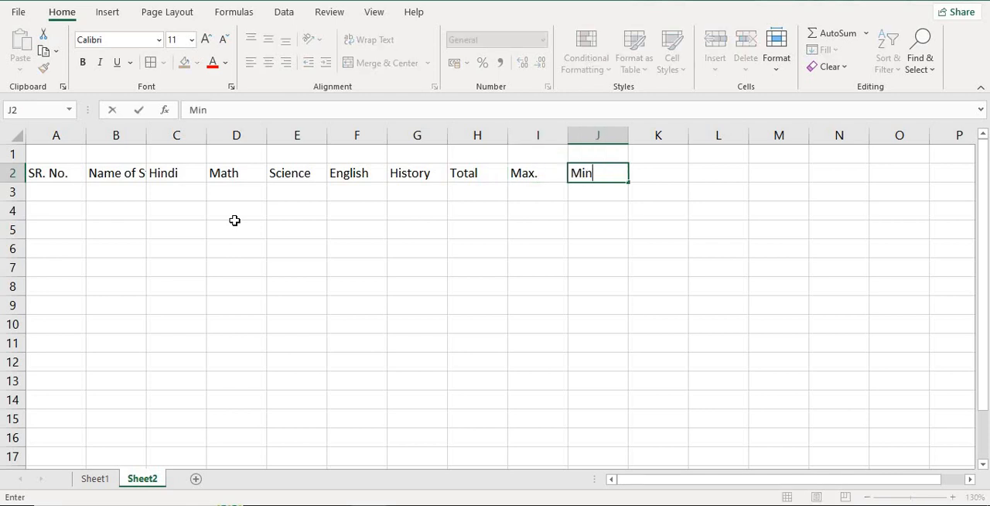
{"action": "type", "text": "."}
{"action": "key", "text": "Tab"}
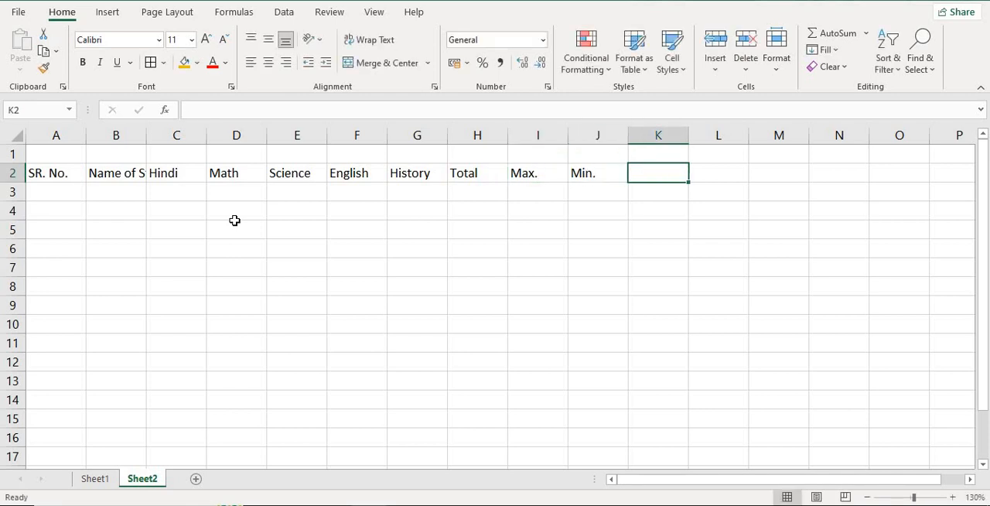
- Narrow column H manually so it sits close around its "Total" heading
{"action": "left_click", "coordinate": [177, 183]}
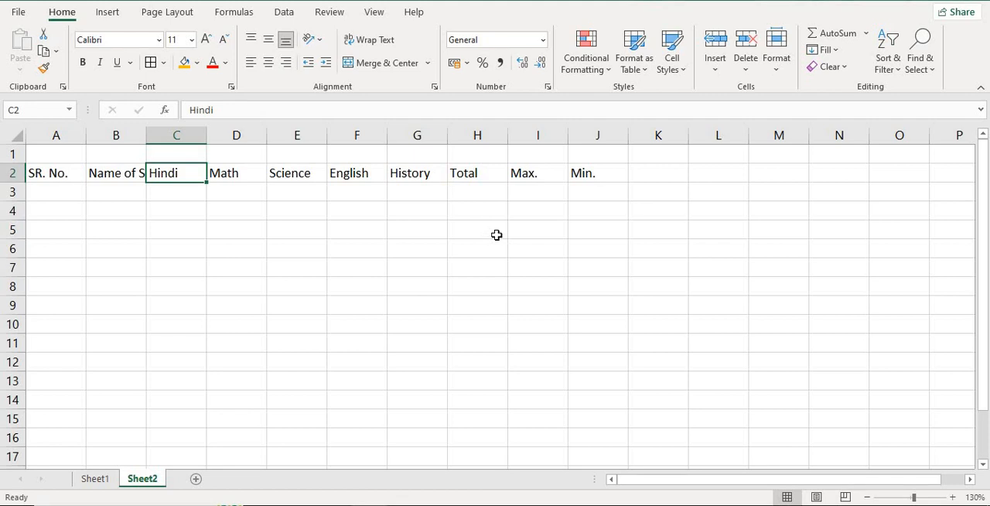
{"action": "left_click", "coordinate": [481, 136]}
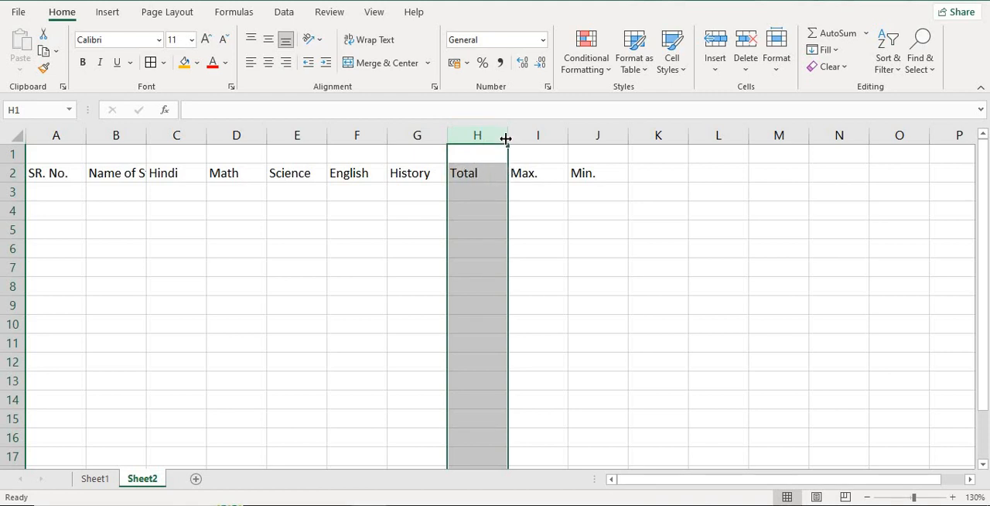
{"action": "left_click_drag", "start_coordinate": [506, 137], "coordinate": [483, 142]}
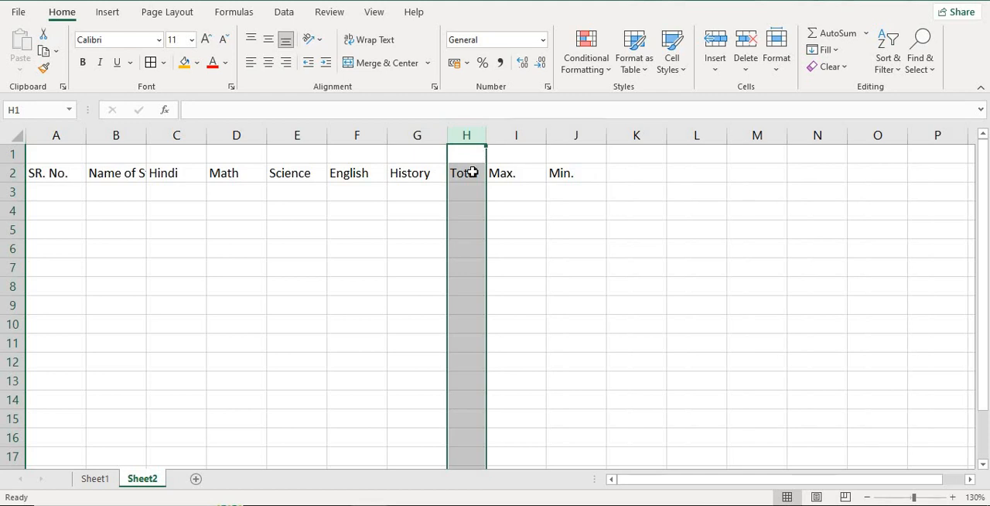
{"action": "left_click", "coordinate": [472, 173]}
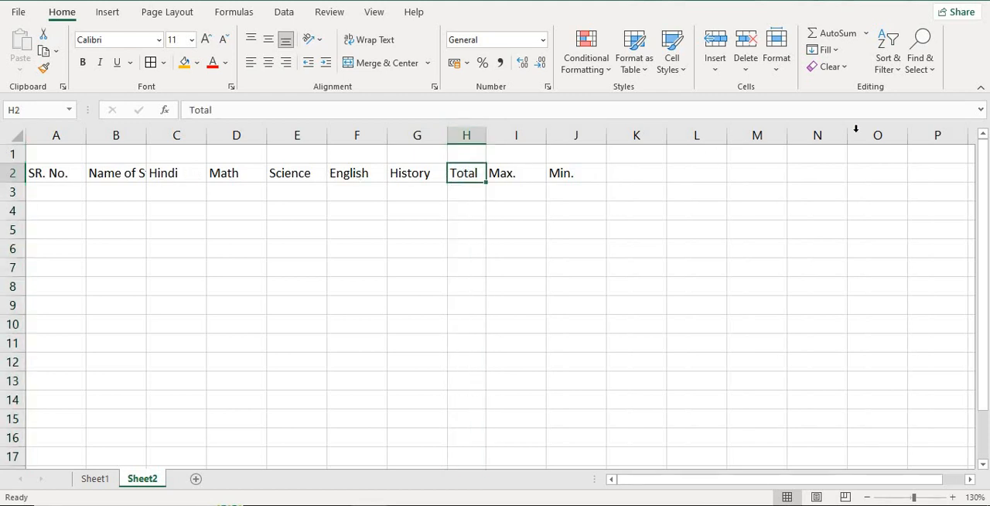
- Shrink column I, first by hand and finally by auto-fitting it to the "Max." heading
{"action": "left_click", "coordinate": [516, 137]}
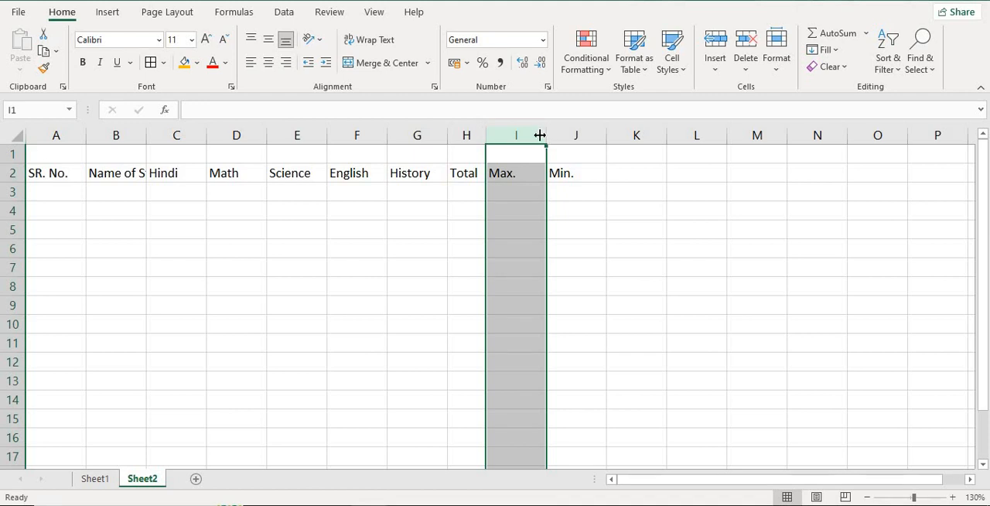
{"action": "mouse_move", "coordinate": [539, 136]}
{"action": "left_mouse_down"}
{"action": "mouse_move", "coordinate": [528, 137]}
{"action": "mouse_move", "coordinate": [544, 141]}
{"action": "left_mouse_up"}
{"action": "left_click", "coordinate": [519, 208]}
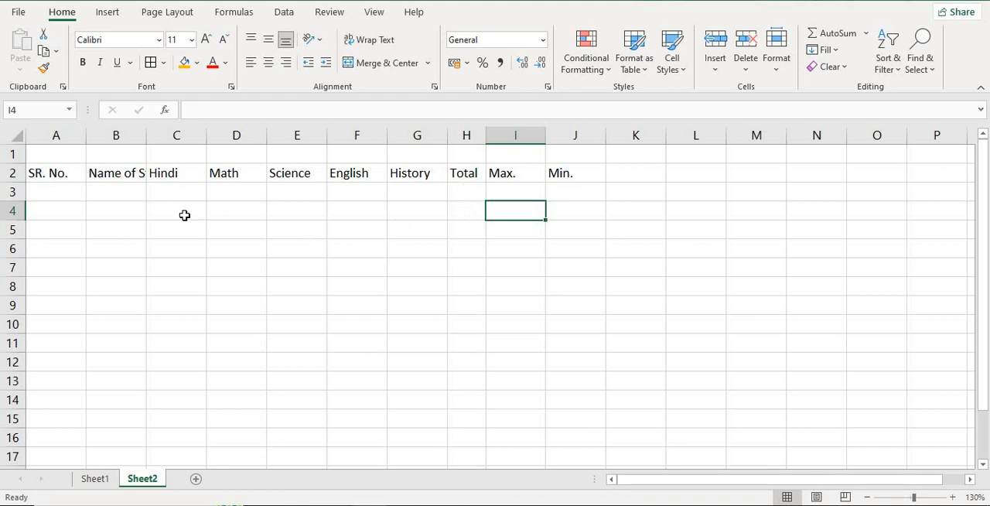
{"action": "left_click", "coordinate": [514, 177]}
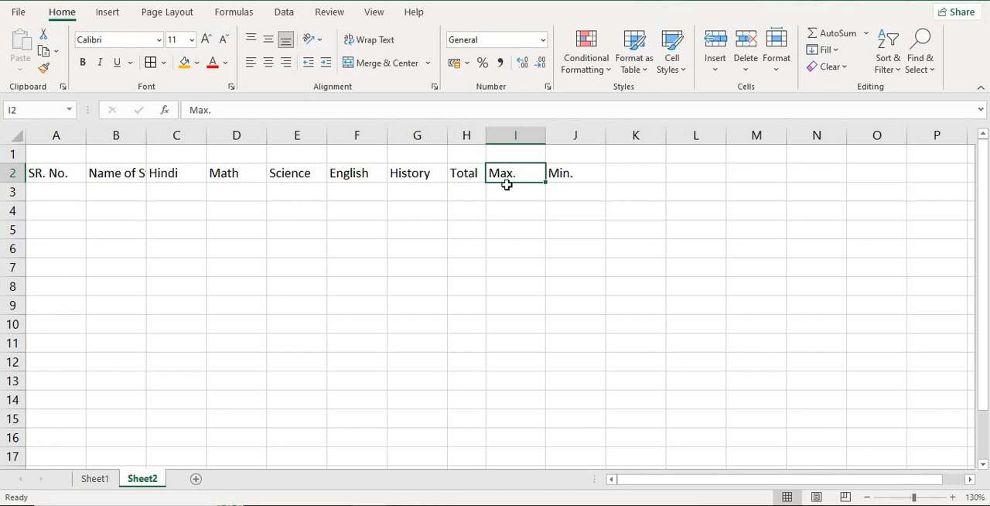
{"action": "left_click", "coordinate": [522, 136]}
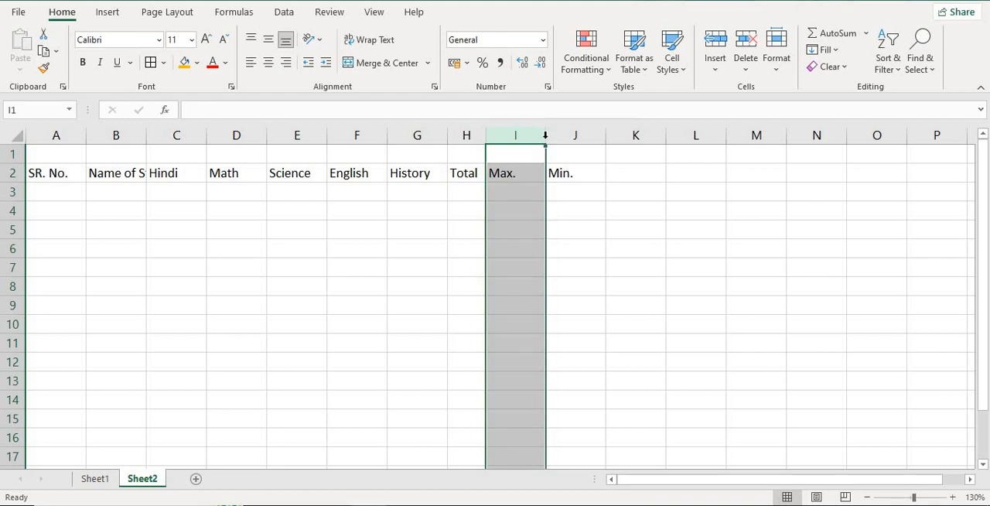
{"action": "double_click", "coordinate": [545, 137]}
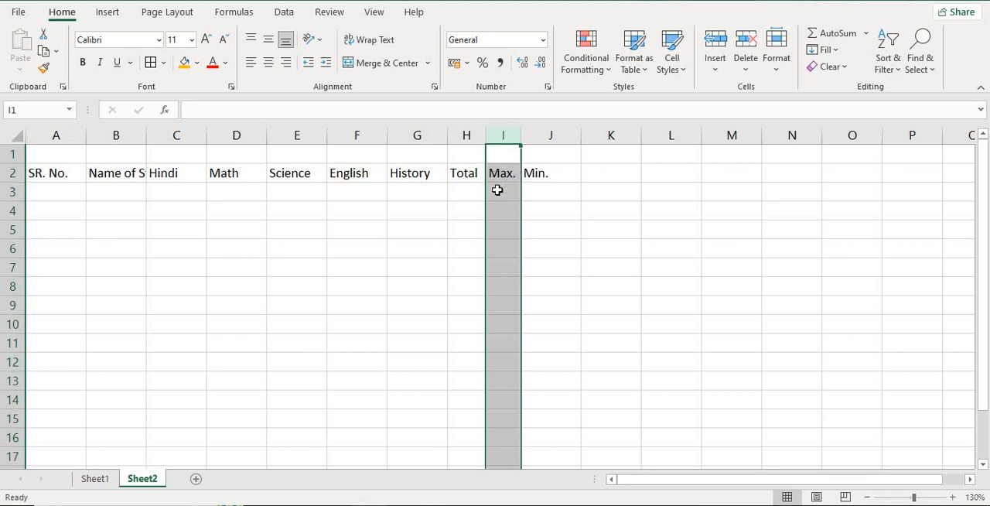
- Narrow column H slightly more and auto-fit column G to its "History" heading
{"action": "left_click", "coordinate": [468, 135]}
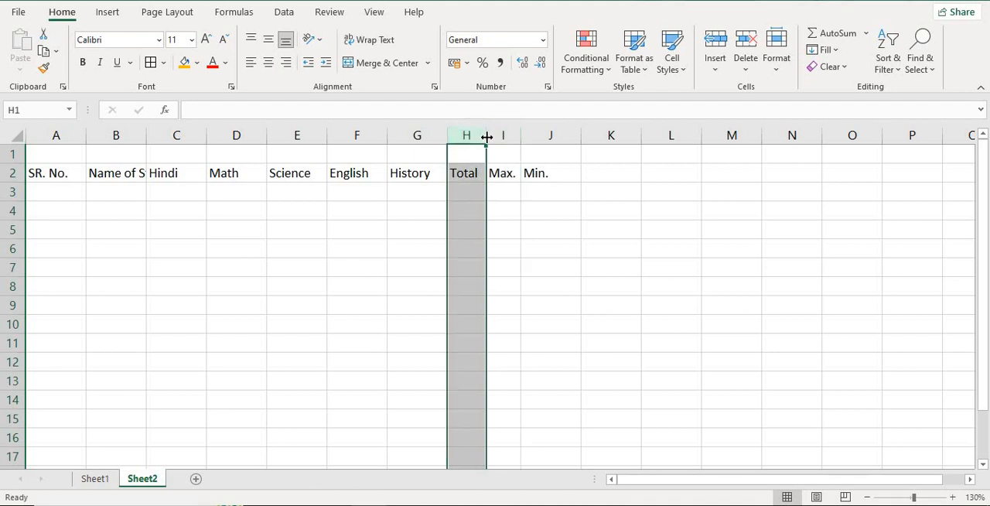
{"action": "left_click_drag", "start_coordinate": [486, 137], "coordinate": [483, 137]}
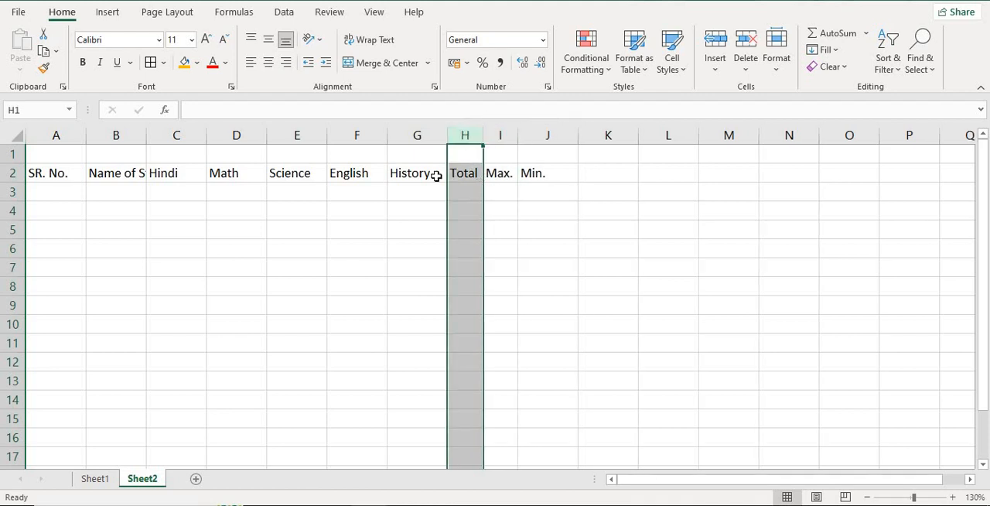
{"action": "left_click", "coordinate": [423, 140]}
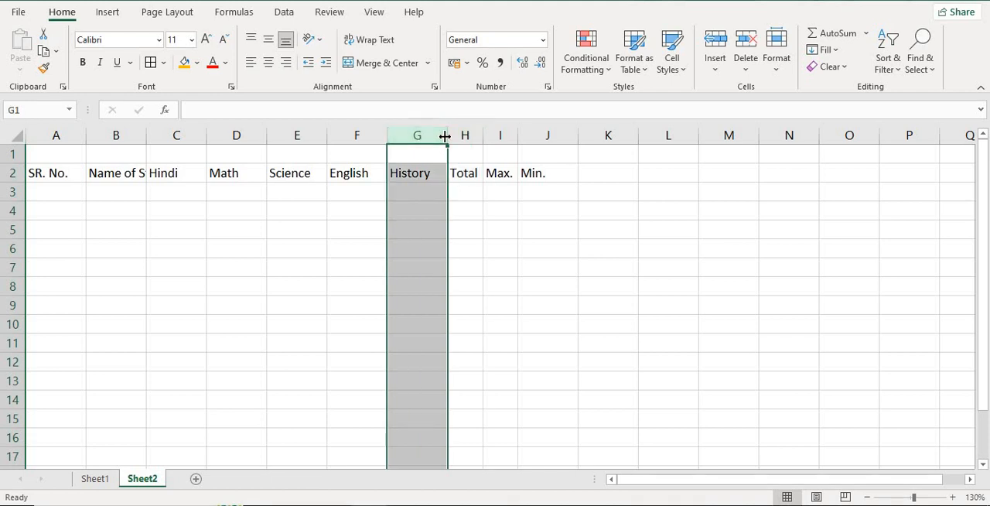
{"action": "double_click", "coordinate": [448, 136]}
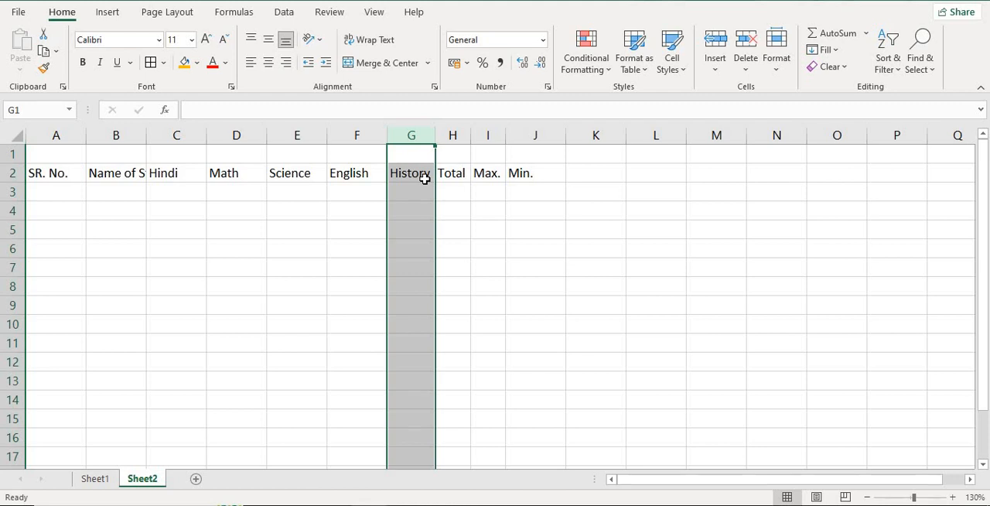
{"action": "left_click", "coordinate": [424, 178]}
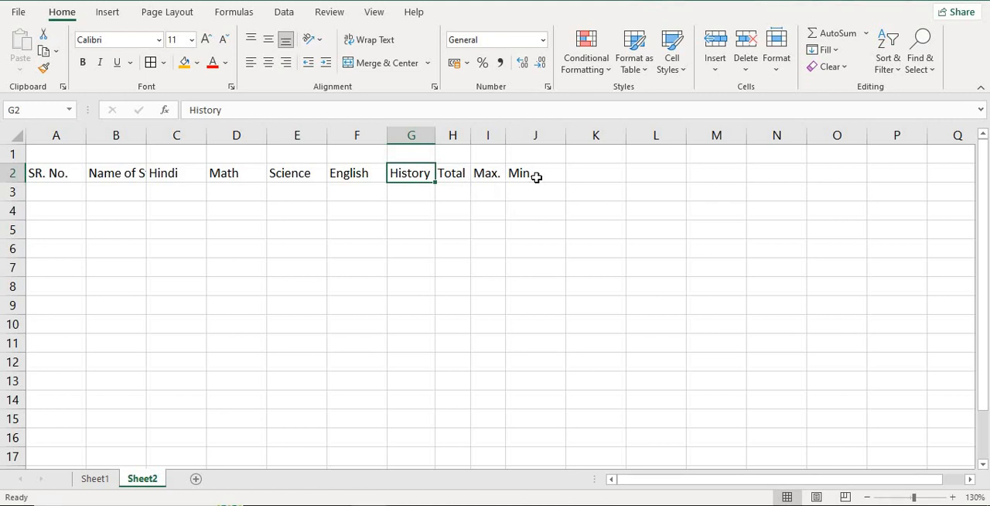
{"action": "left_click", "coordinate": [322, 225]}
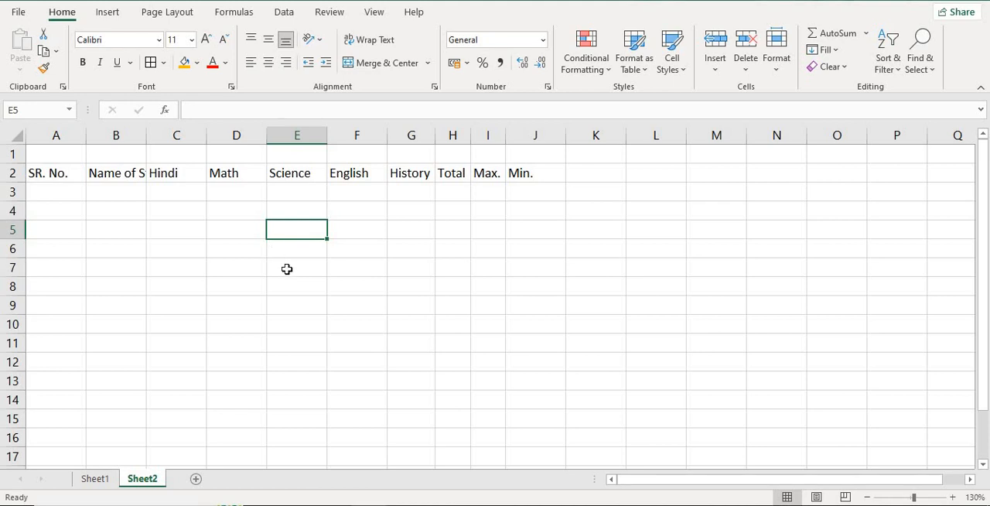
- Apply AutoFit Column Width to the whole heading row A2:J2
{"action": "left_click", "coordinate": [40, 169]}
{"action": "left_click_drag", "start_coordinate": [133, 170], "coordinate": [559, 169]}
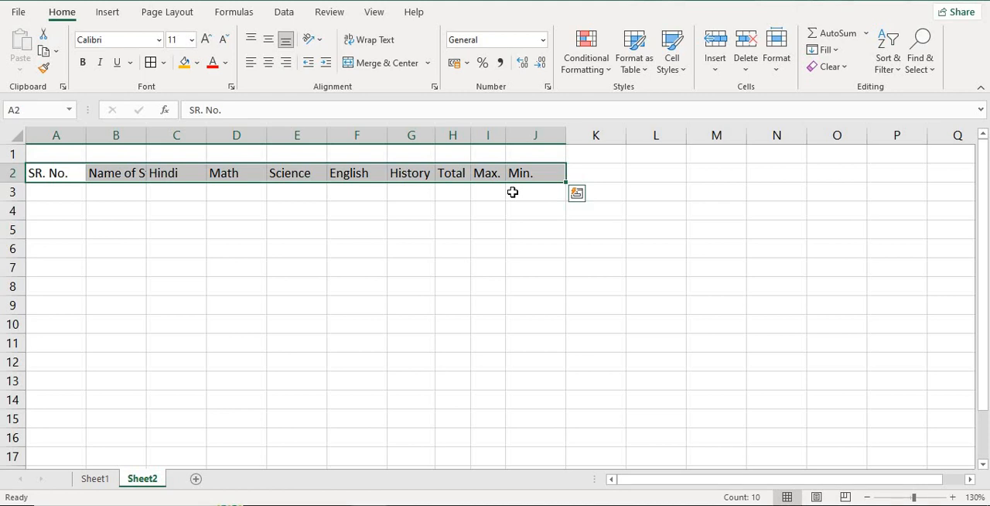
{"action": "key", "text": "alt"}
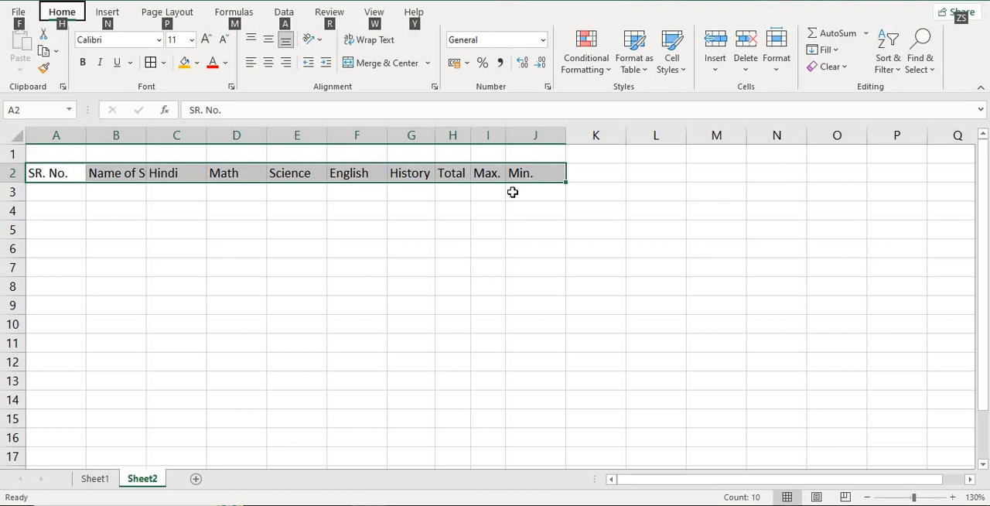
{"action": "key", "text": "h"}
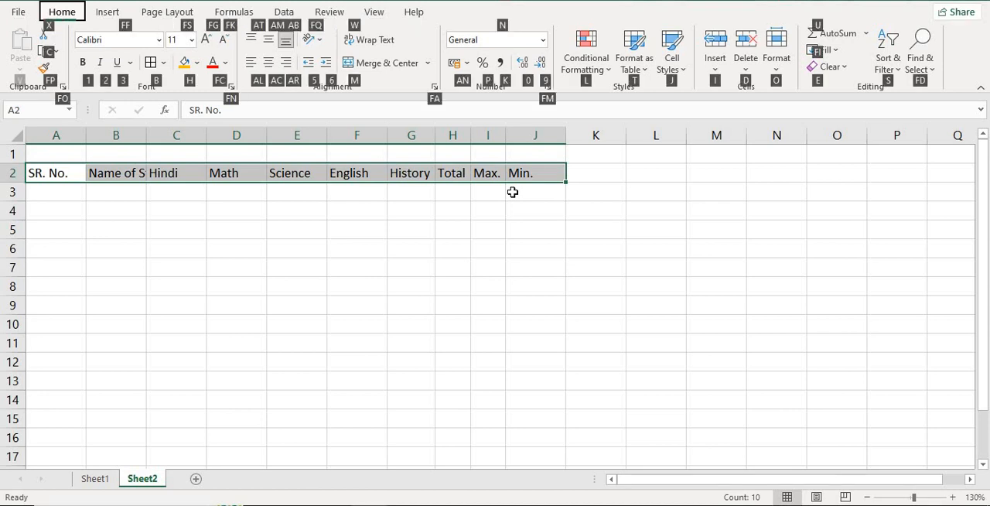
{"action": "key", "text": "o"}
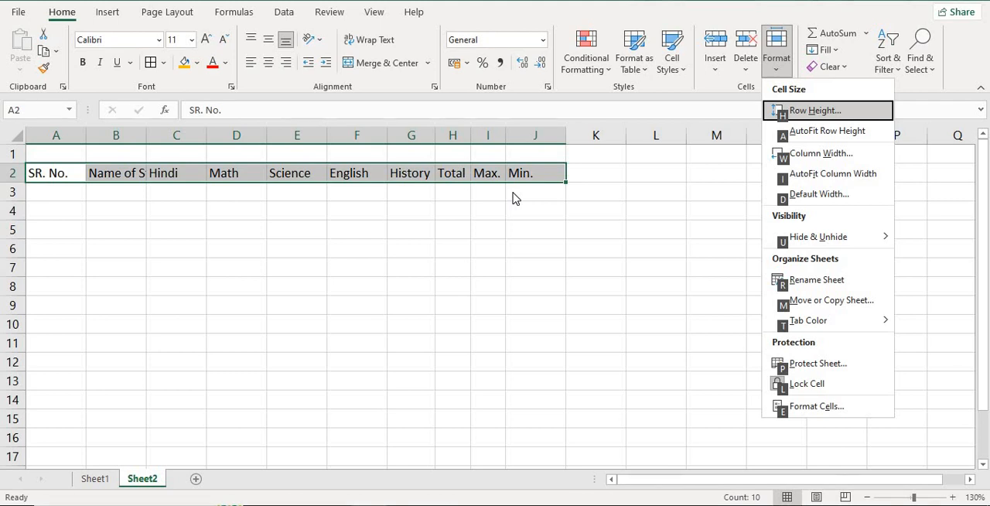
{"action": "key", "text": "i"}
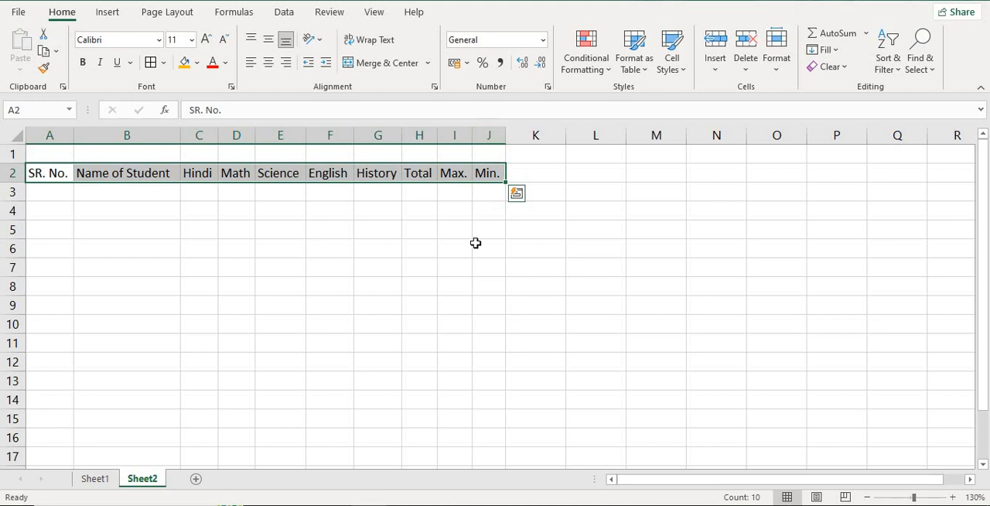
- Enter the AutoFit shortcut note "Alt + H + O +I" in cell B7 below the heading row
{"action": "left_click", "coordinate": [149, 269]}
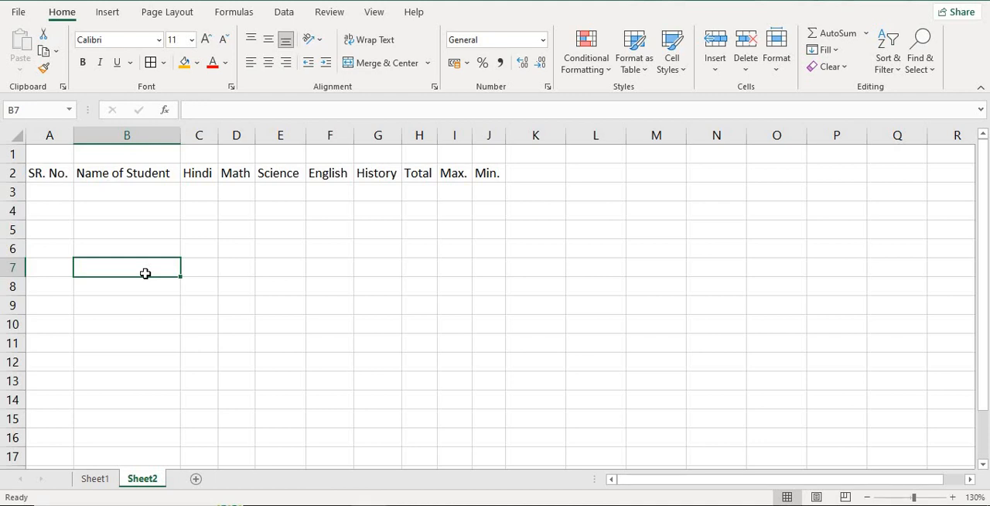
{"action": "type", "text": "Alt +"}
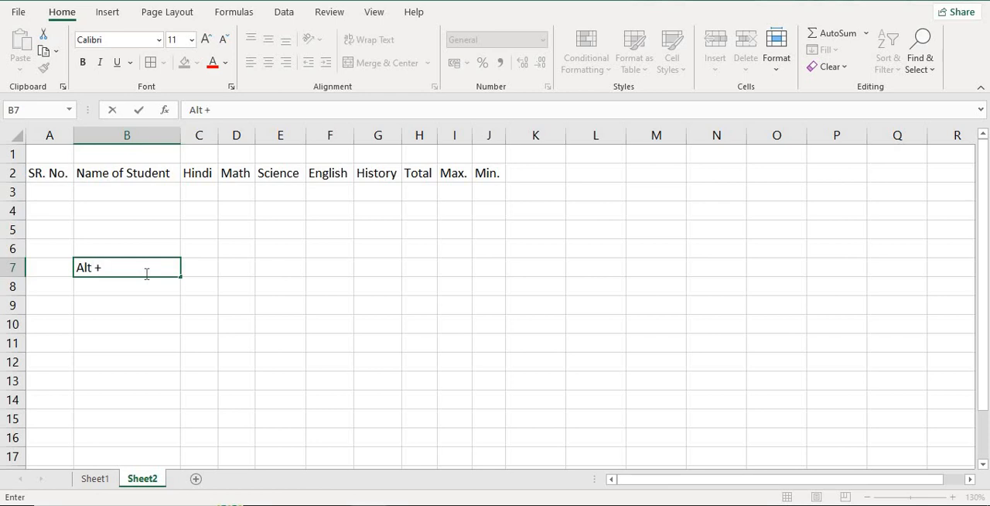
{"action": "type", "text": "H + O +I"}
{"action": "left_click_drag", "start_coordinate": [76, 269], "coordinate": [160, 268]}
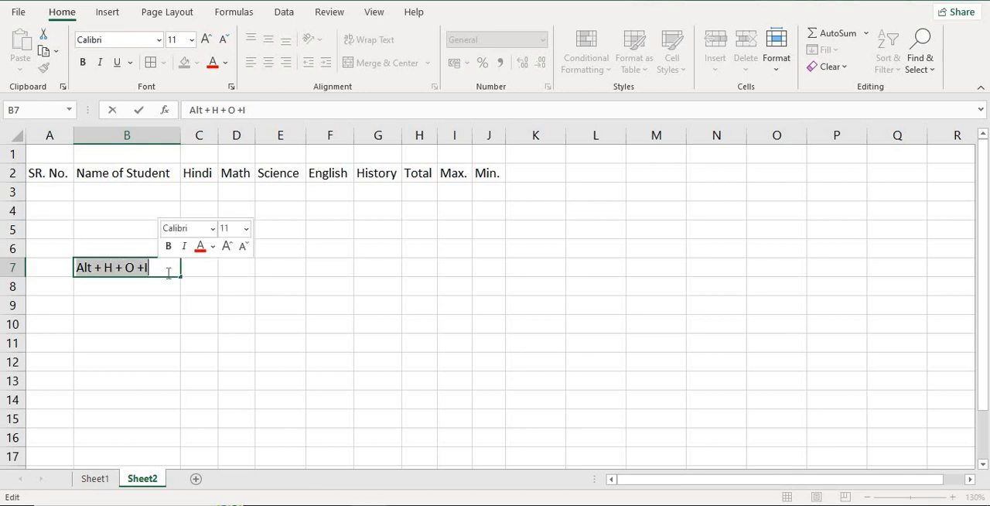
{"action": "left_click", "coordinate": [200, 266]}
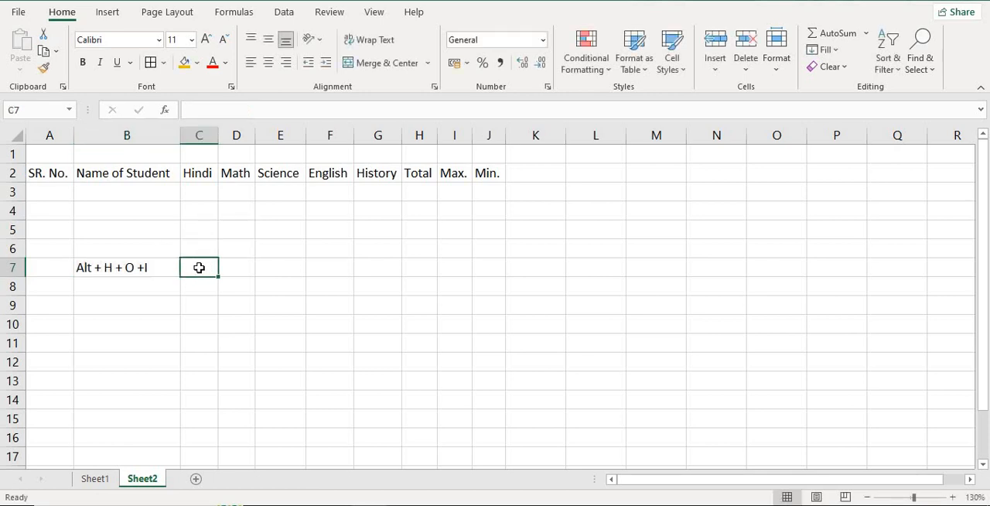
- Try AutoFit Column Width on the empty cell C7 beside the shortcut note
{"action": "left_click", "coordinate": [119, 270]}
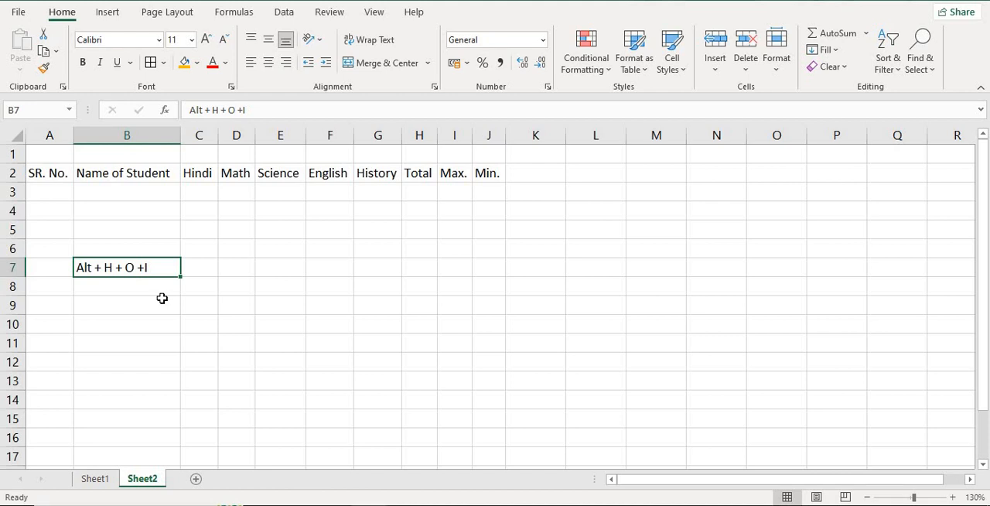
{"action": "left_click", "coordinate": [204, 272]}
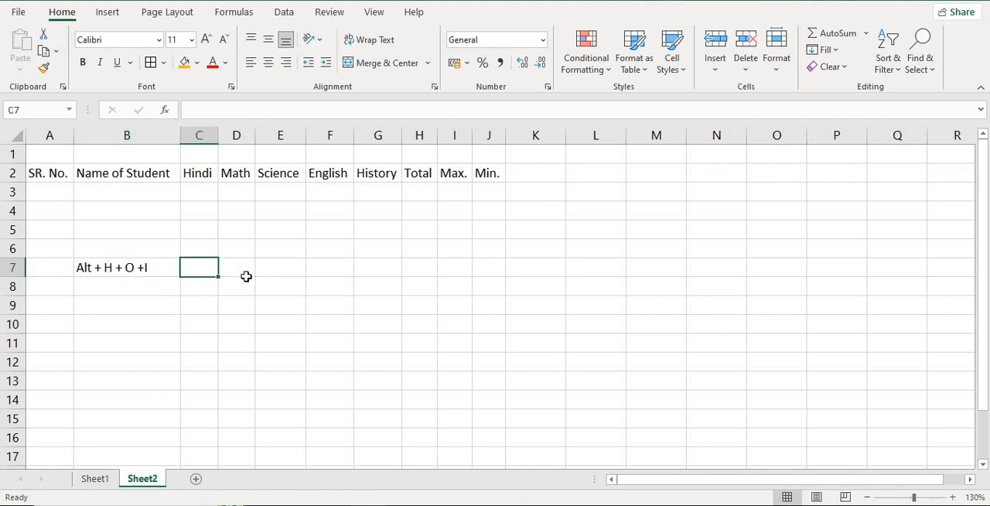
{"action": "key", "text": "alt"}
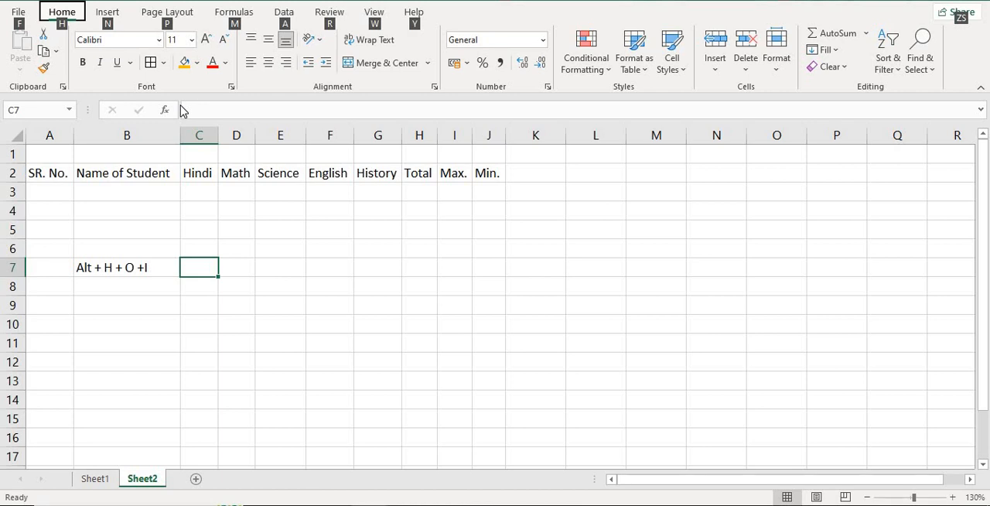
{"action": "key", "text": "h"}
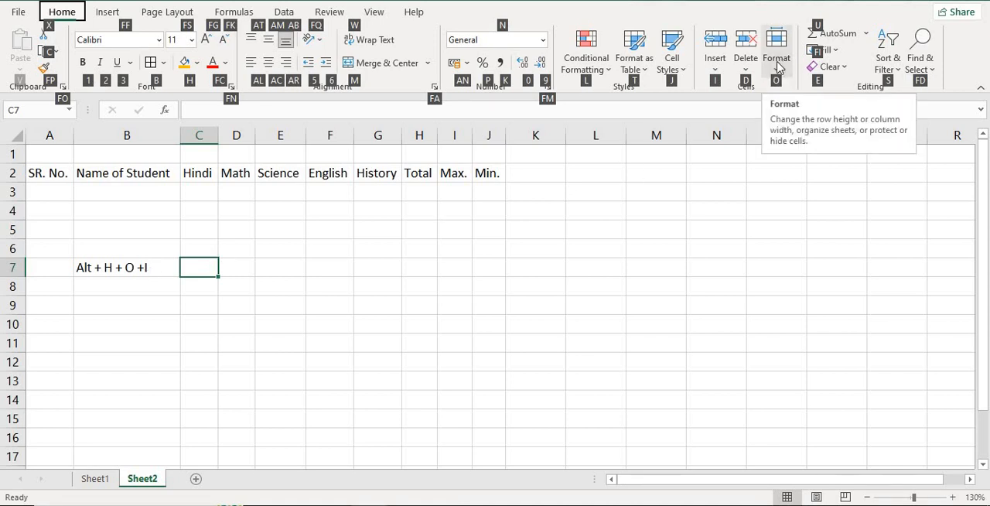
{"action": "key", "text": "o"}
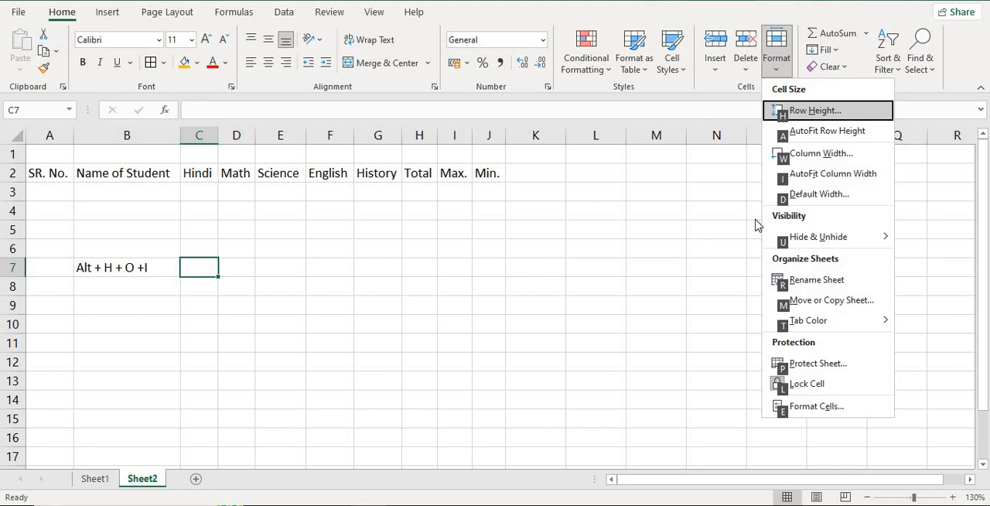
{"action": "left_click", "coordinate": [839, 177]}
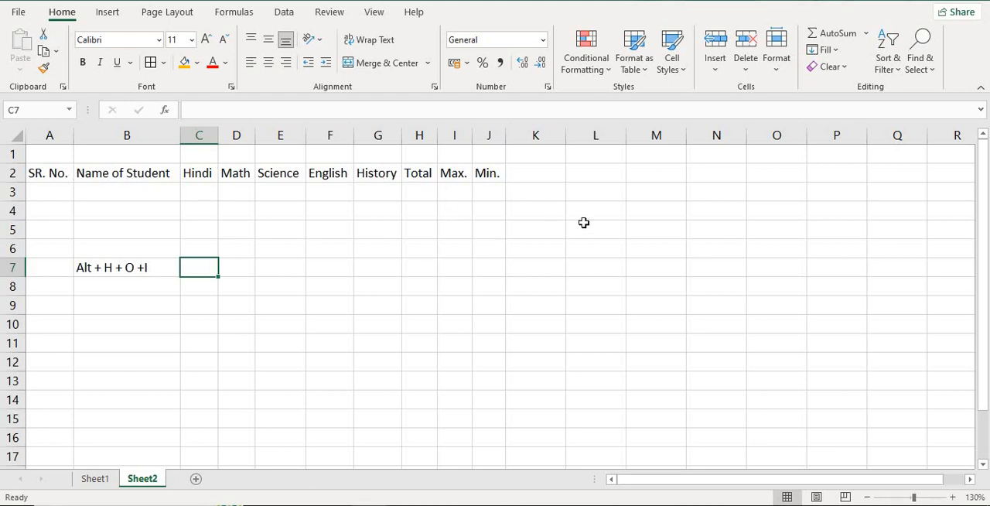
- Enter the sample texts "hit", "hindi" and "math" in cells L2, M2 and N2
{"action": "left_click", "coordinate": [593, 177]}
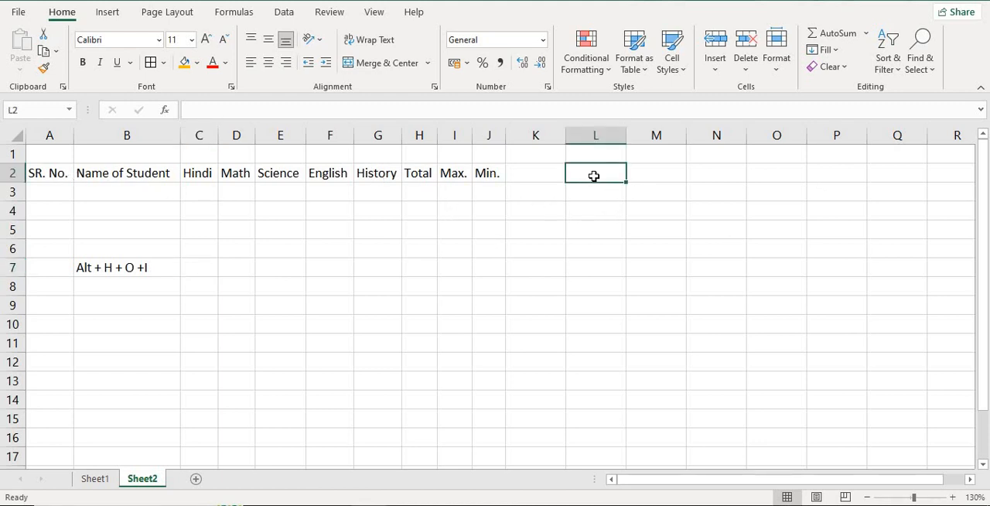
{"action": "type", "text": "hit"}
{"action": "key", "text": "Tab"}
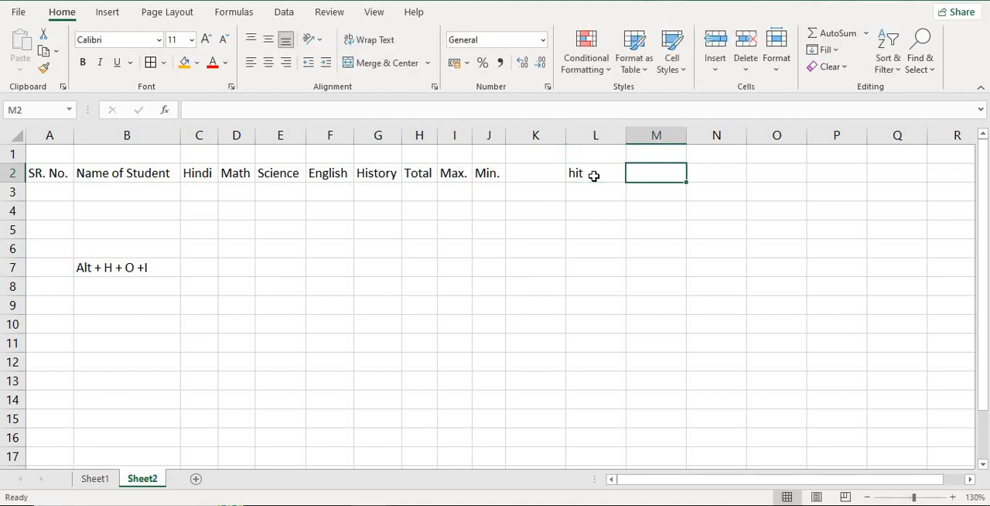
{"action": "type", "text": "hindi"}
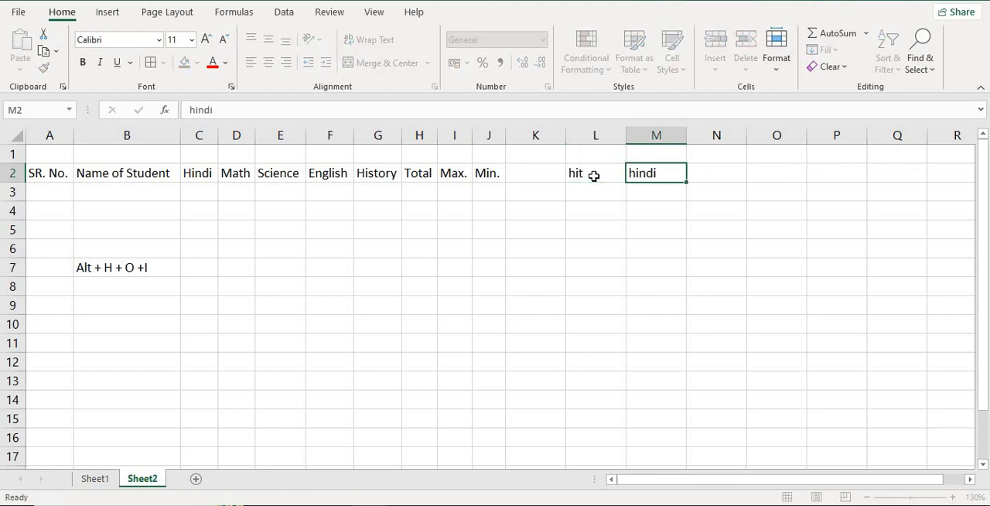
{"action": "key", "text": "Tab"}
{"action": "type", "text": "math"}
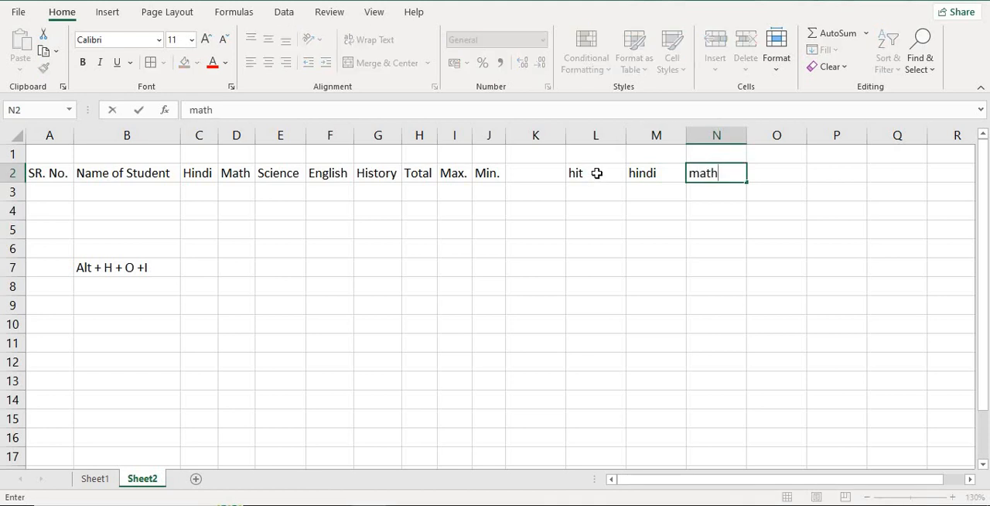
{"action": "left_click", "coordinate": [594, 176]}
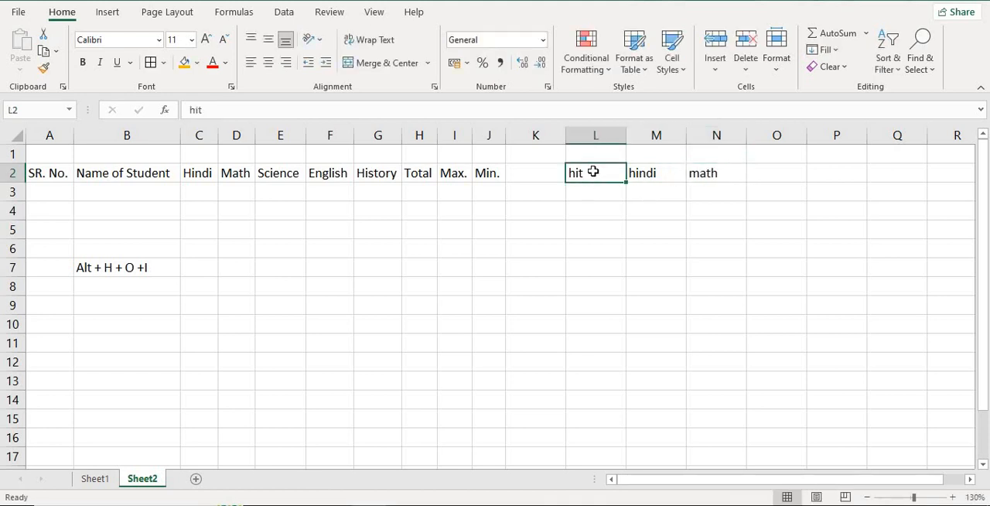
- Apply AutoFit Column Width to the sample cells L2:N2
{"action": "left_click_drag", "start_coordinate": [588, 174], "coordinate": [712, 173]}
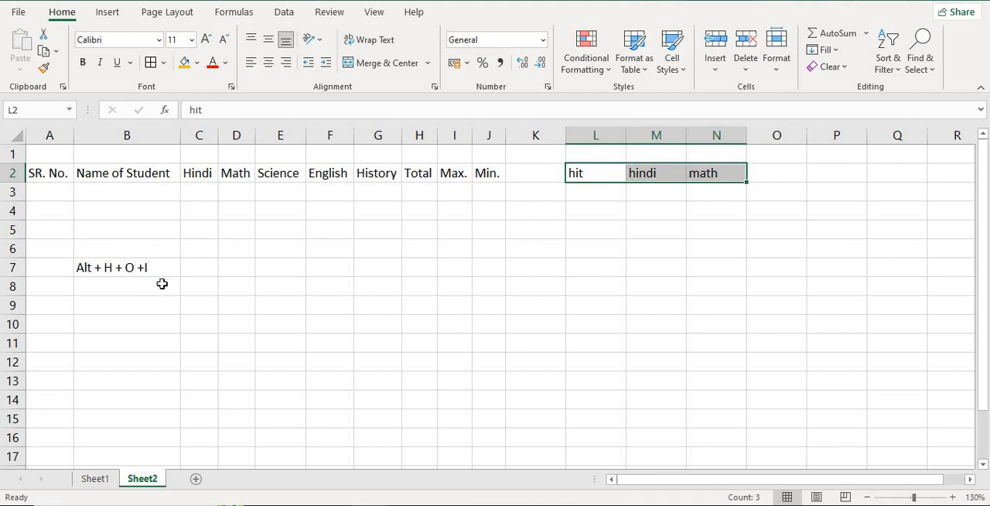
{"action": "mouse_move", "coordinate": [677, 188]}
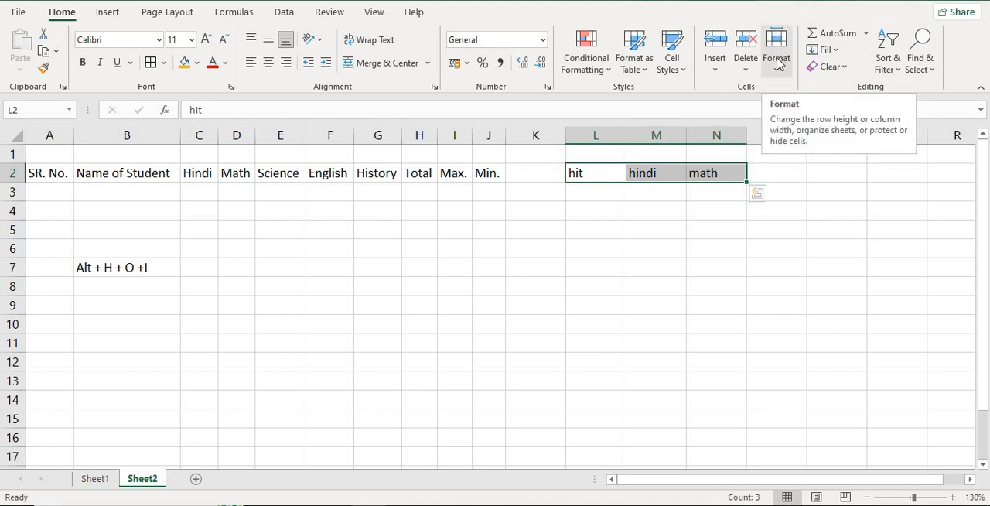
{"action": "left_click", "coordinate": [777, 75]}
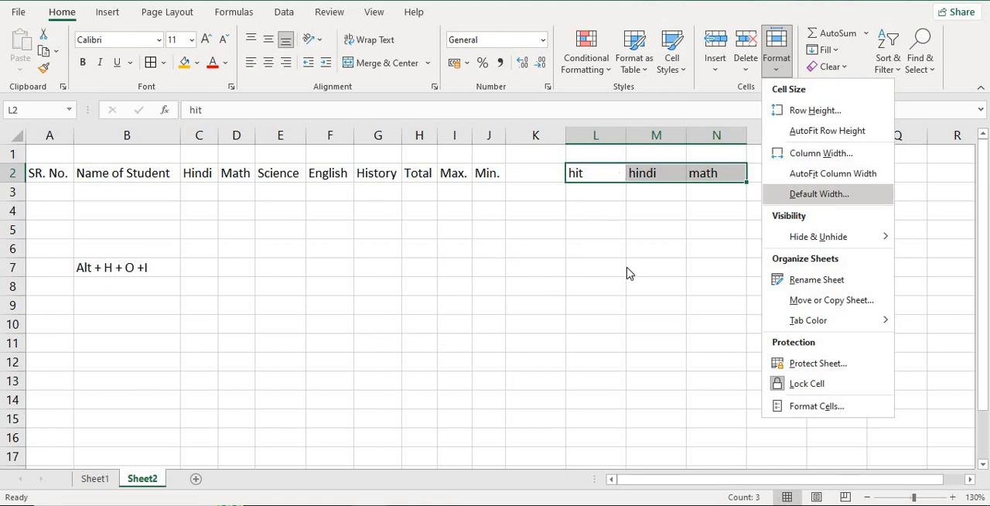
{"action": "left_click", "coordinate": [834, 175]}
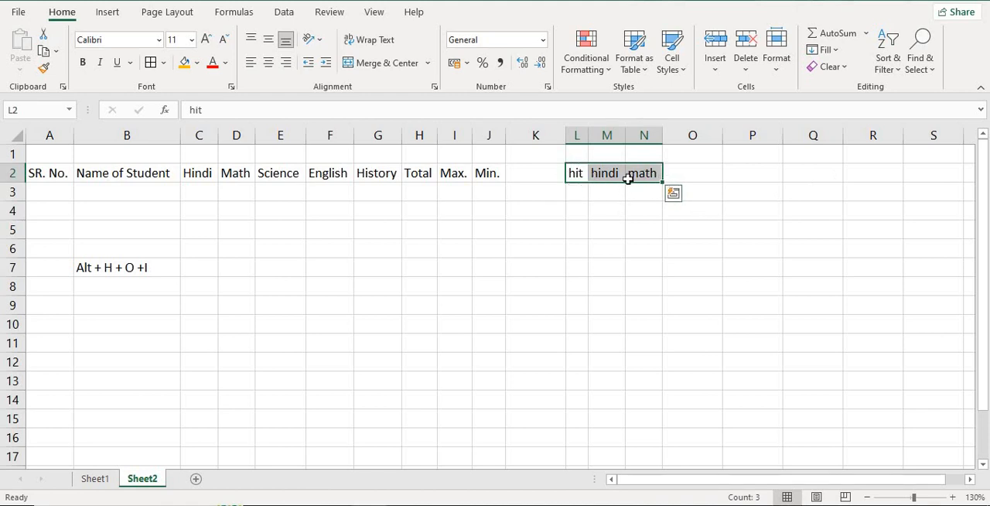
{"action": "left_click", "coordinate": [582, 191]}
{"action": "left_click", "coordinate": [601, 191]}
{"action": "left_click", "coordinate": [642, 188]}
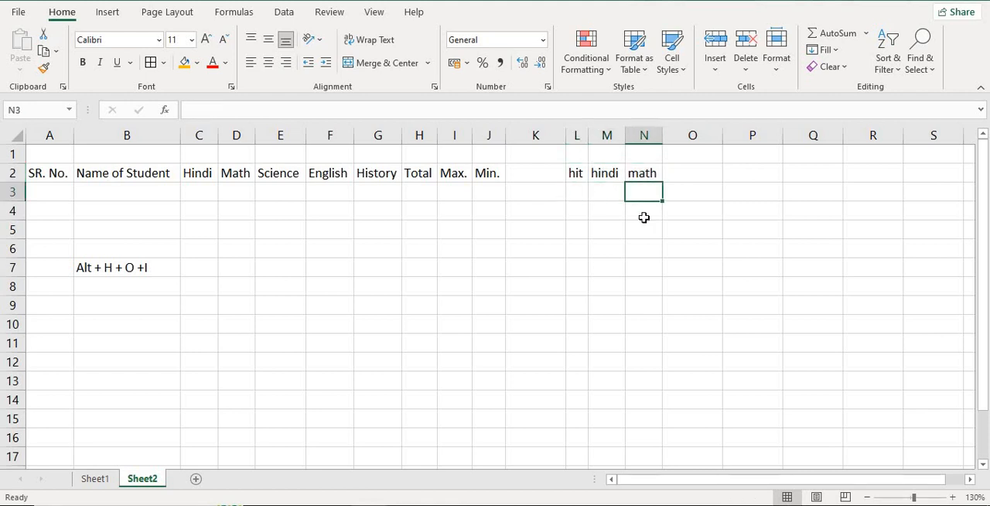
{"action": "left_click", "coordinate": [646, 217]}
{"action": "left_click", "coordinate": [642, 230]}
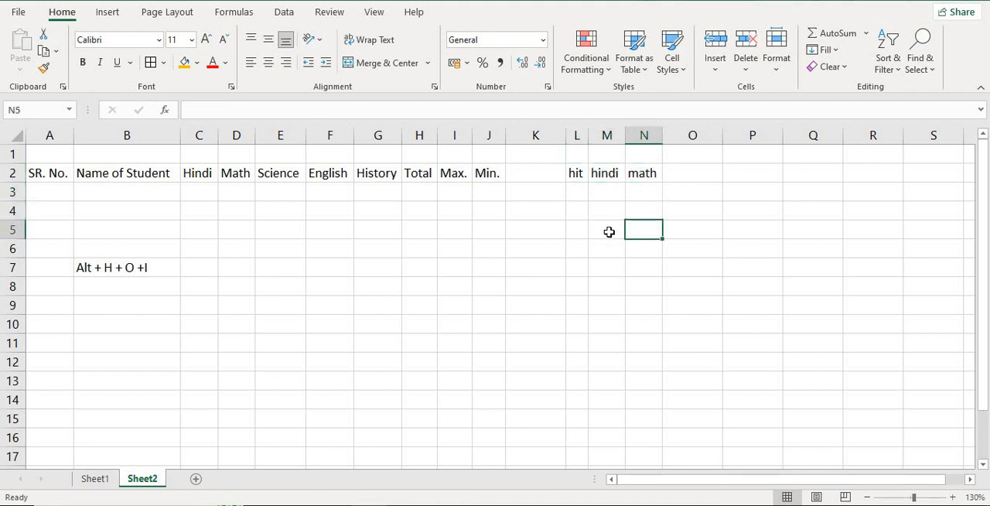
{"action": "left_click", "coordinate": [609, 231]}
{"action": "left_click", "coordinate": [568, 232]}
{"action": "left_click", "coordinate": [579, 211]}
{"action": "left_click", "coordinate": [611, 211]}
{"action": "left_click", "coordinate": [653, 207]}
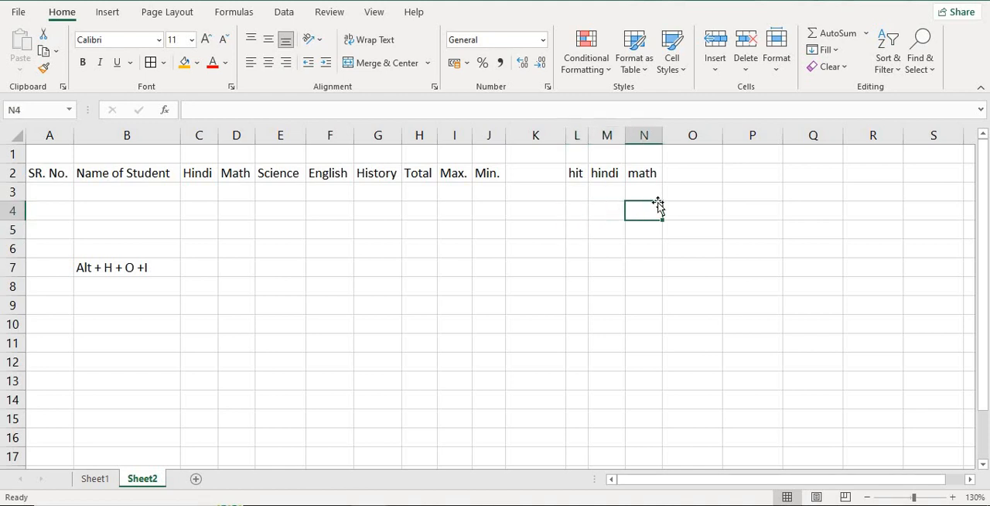
{"action": "left_click", "coordinate": [779, 71]}
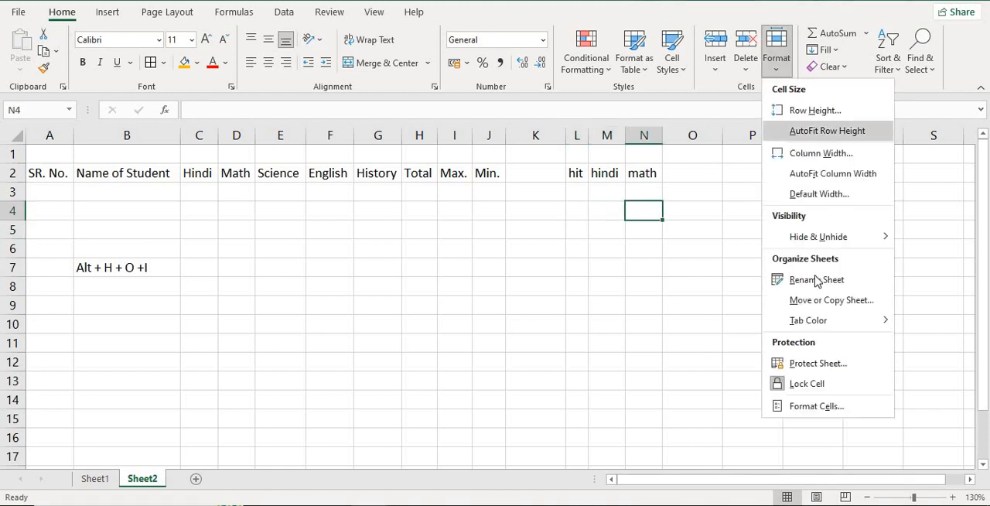
{"action": "left_click", "coordinate": [607, 195]}
{"action": "left_click", "coordinate": [608, 194]}
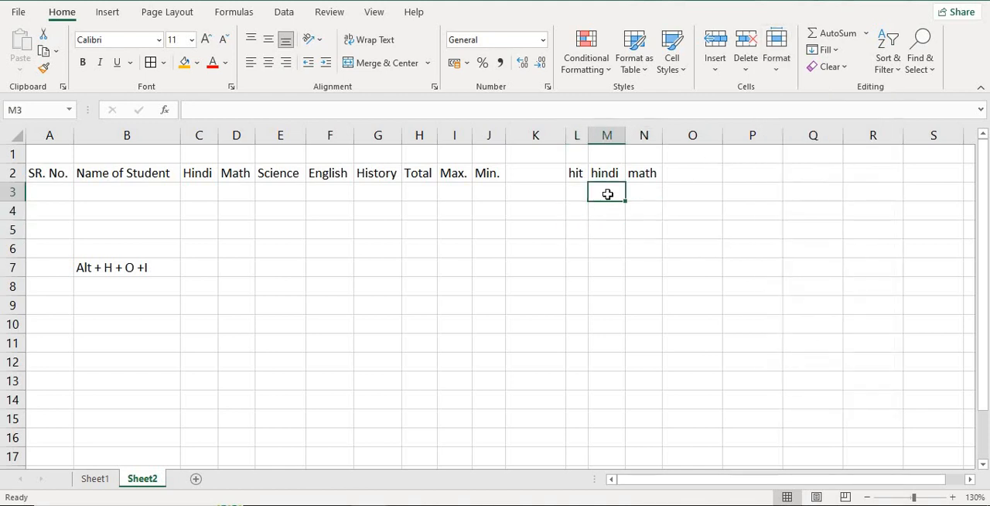
- Widen column N by hand, and auto-fit it back to its "math" entry
{"action": "left_click", "coordinate": [692, 136]}
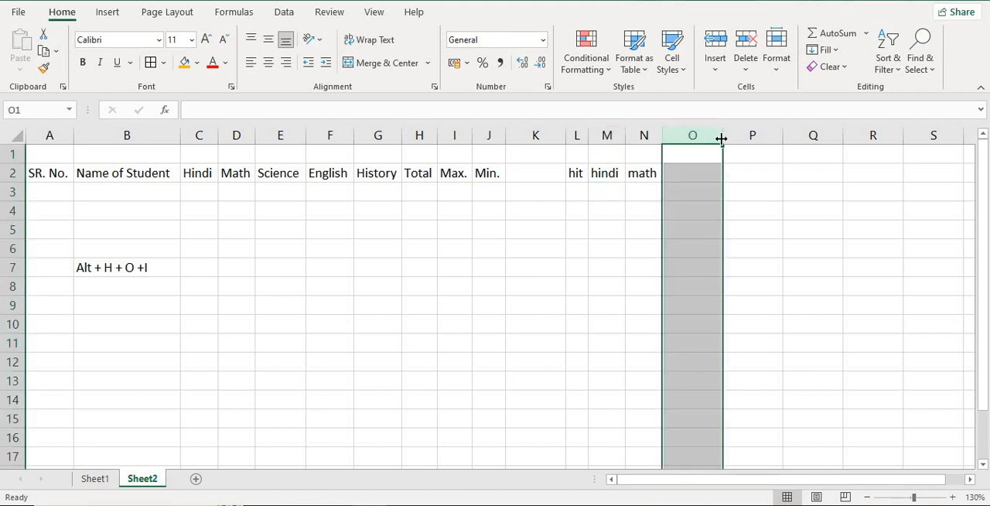
{"action": "left_click", "coordinate": [656, 138]}
{"action": "left_click_drag", "start_coordinate": [658, 136], "coordinate": [720, 140]}
{"action": "left_click", "coordinate": [680, 175]}
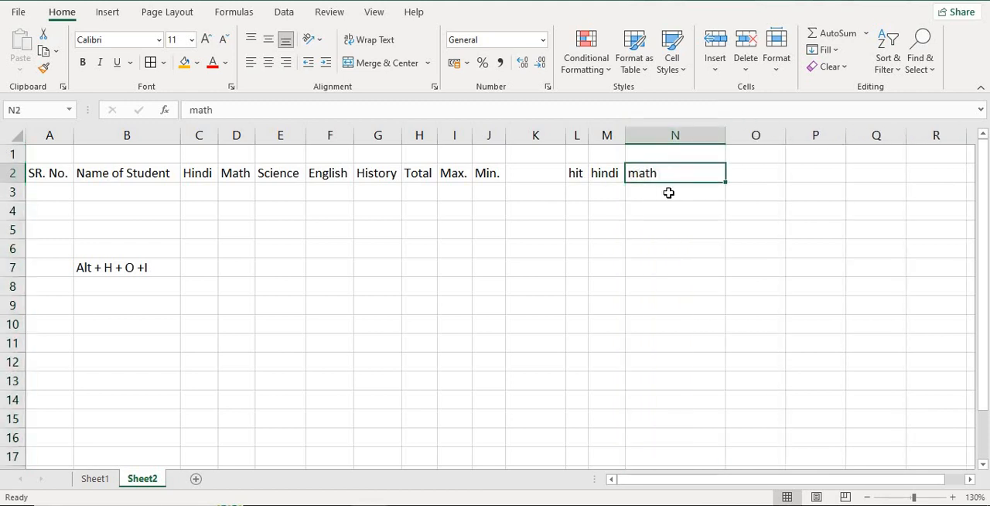
{"action": "left_click", "coordinate": [700, 136]}
{"action": "double_click", "coordinate": [726, 136]}
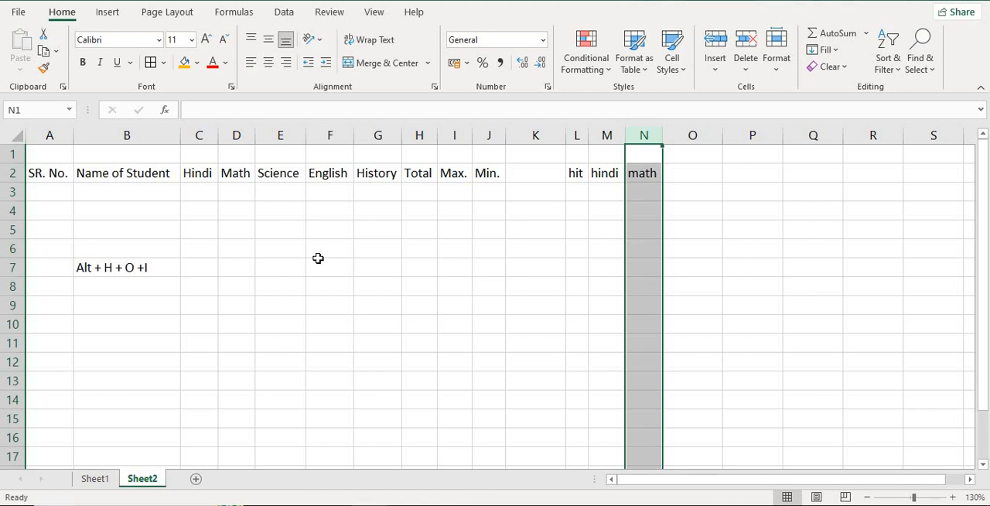
{"action": "left_click_drag", "start_coordinate": [217, 233], "coordinate": [433, 324]}
{"action": "left_click", "coordinate": [500, 312]}
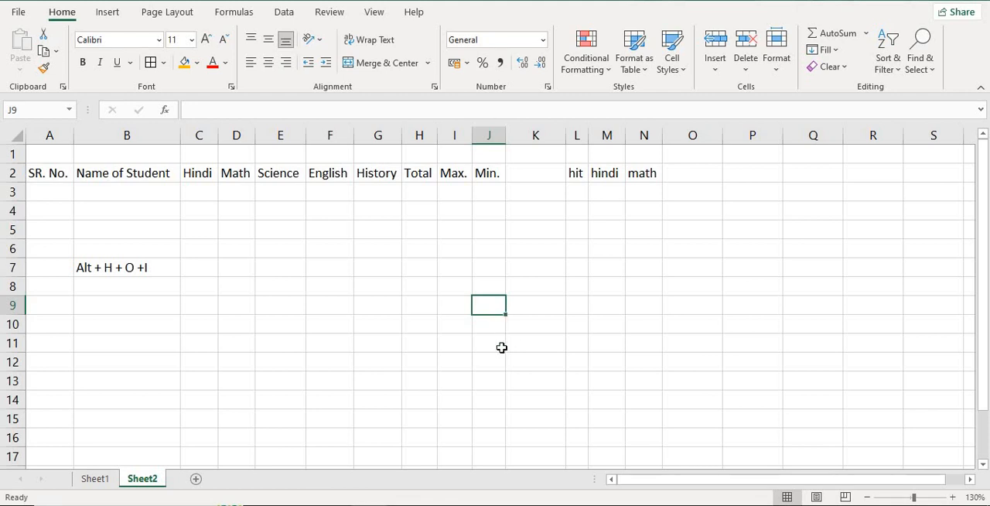
{"action": "left_click_drag", "start_coordinate": [199, 191], "coordinate": [515, 284]}
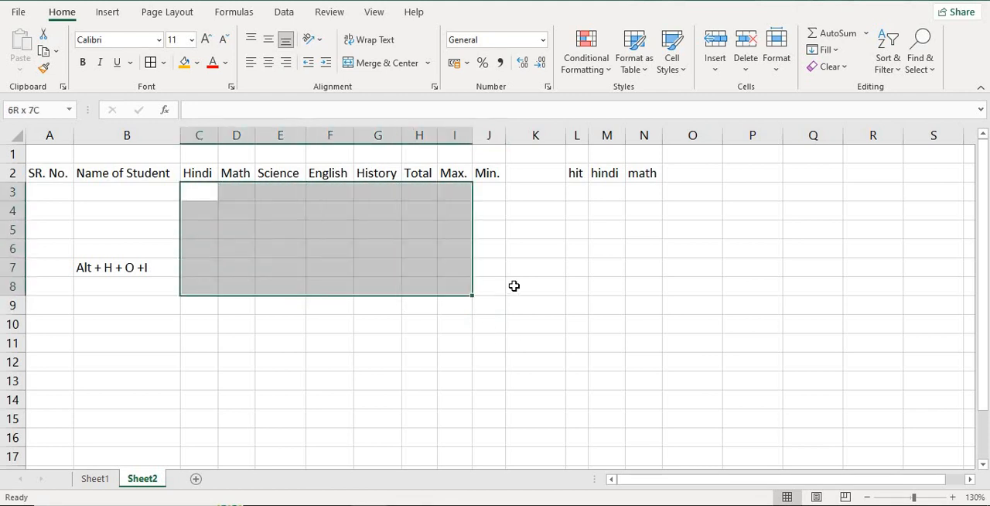
{"action": "left_click", "coordinate": [535, 286]}
{"action": "left_click_drag", "start_coordinate": [202, 269], "coordinate": [444, 312]}
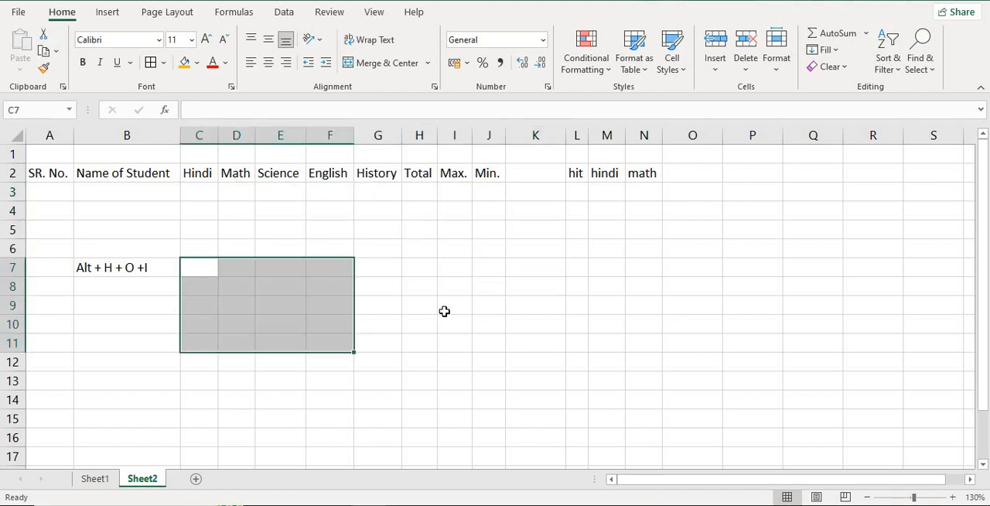
{"action": "left_click", "coordinate": [444, 311]}
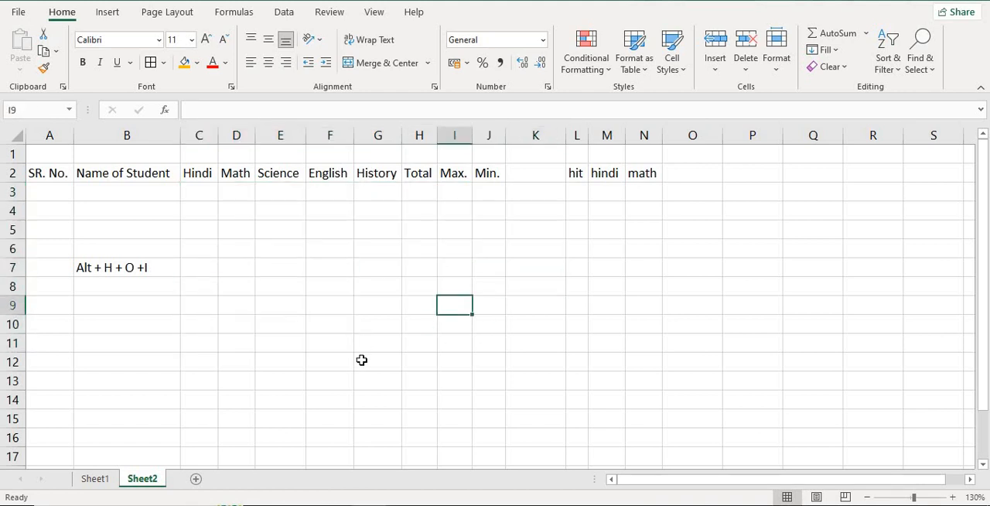